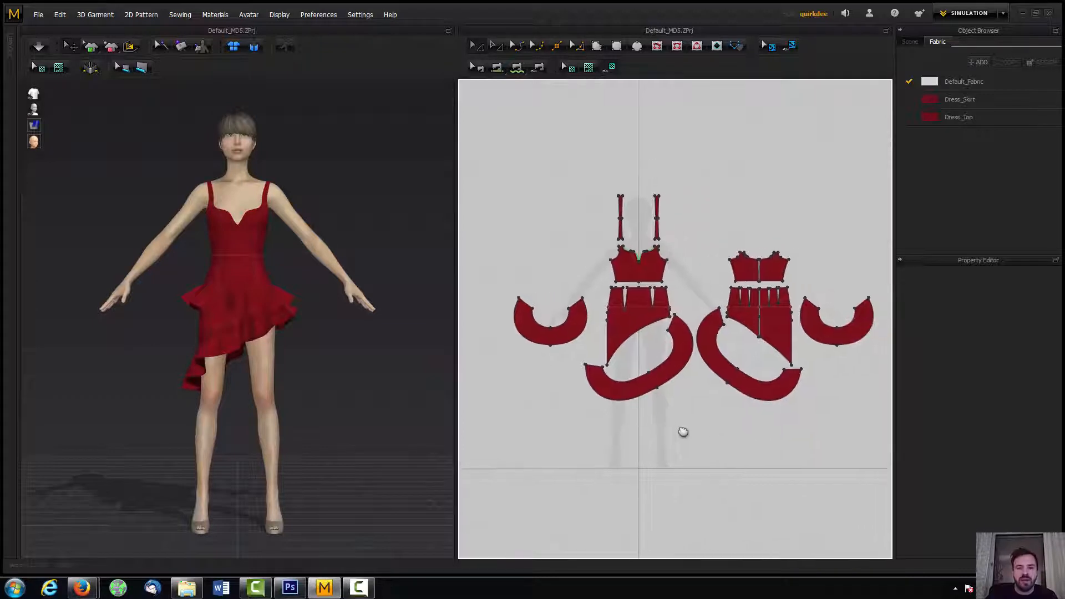
Select all of the dress's pieces in the 2D pattern layout to examine them on the avatar, and clear the selection.
{"action": "scroll", "coordinate": [714, 428], "scroll_direction": "up", "scroll_amount": 2}
{"action": "scroll", "coordinate": [716, 434], "scroll_direction": "down", "scroll_amount": 3}
{"action": "middle_click_drag", "start_coordinate": [717, 418], "coordinate": [672, 406]}
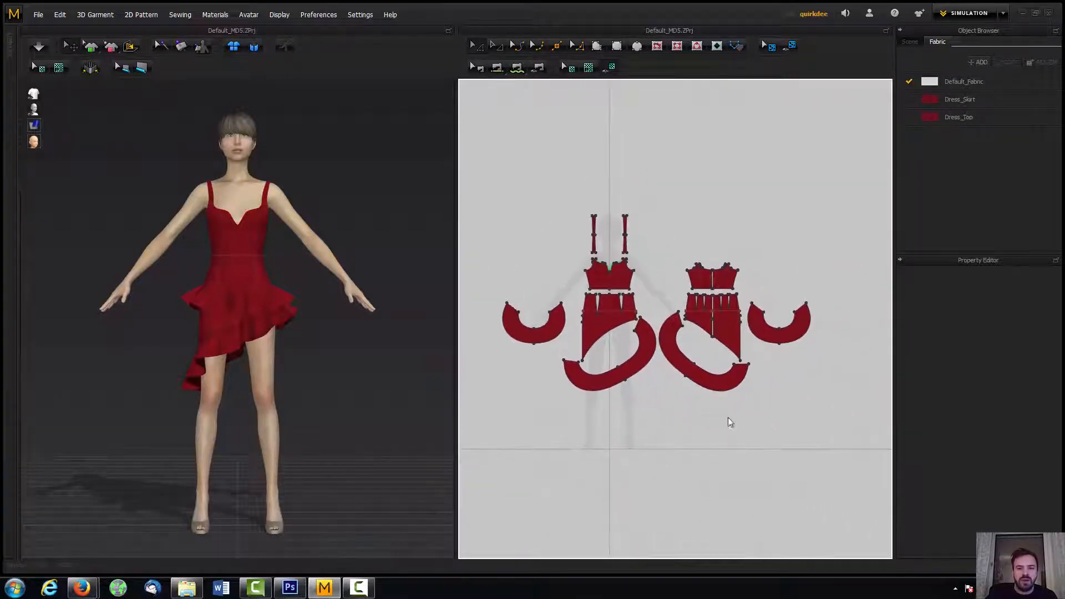
{"action": "left_click_drag", "start_coordinate": [816, 426], "coordinate": [605, 299]}
{"action": "left_click_drag", "start_coordinate": [509, 202], "coordinate": [501, 174]}
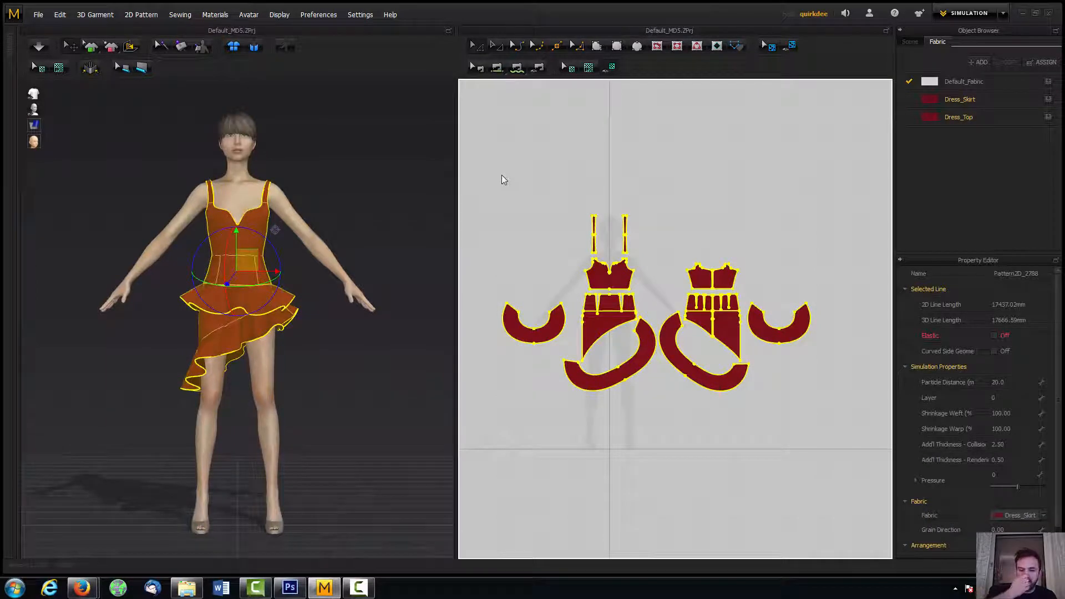
{"action": "left_click", "coordinate": [520, 185]}
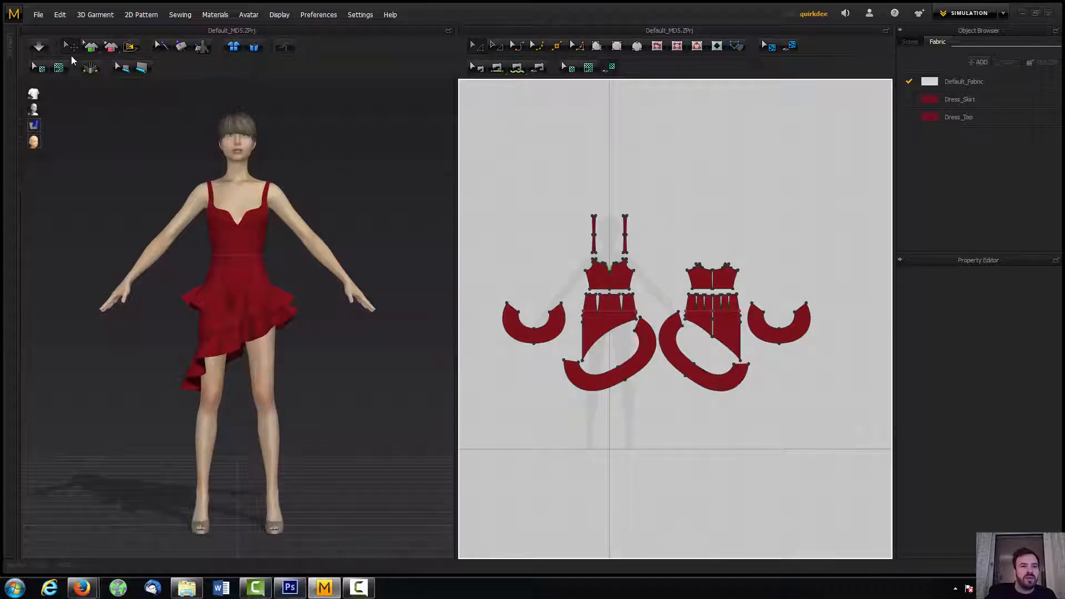
Highlight the front bodice piece on the avatar and in the 2D layout to compare both views, and deselect it.
{"action": "right_click_drag", "start_coordinate": [247, 231], "coordinate": [275, 251]}
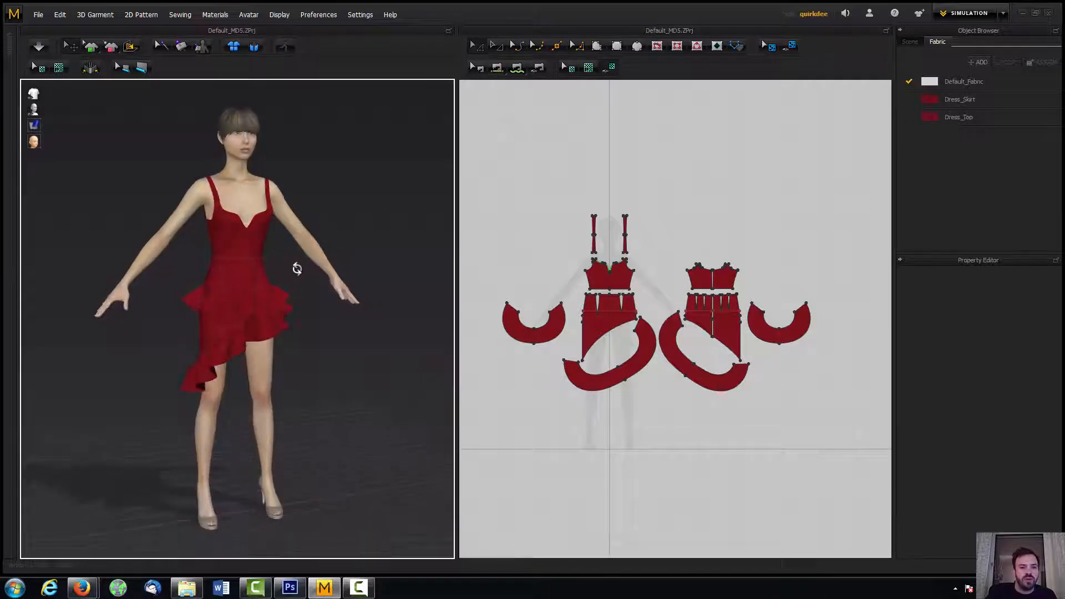
{"action": "left_click", "coordinate": [245, 244]}
{"action": "right_click_drag", "start_coordinate": [357, 272], "coordinate": [388, 276]}
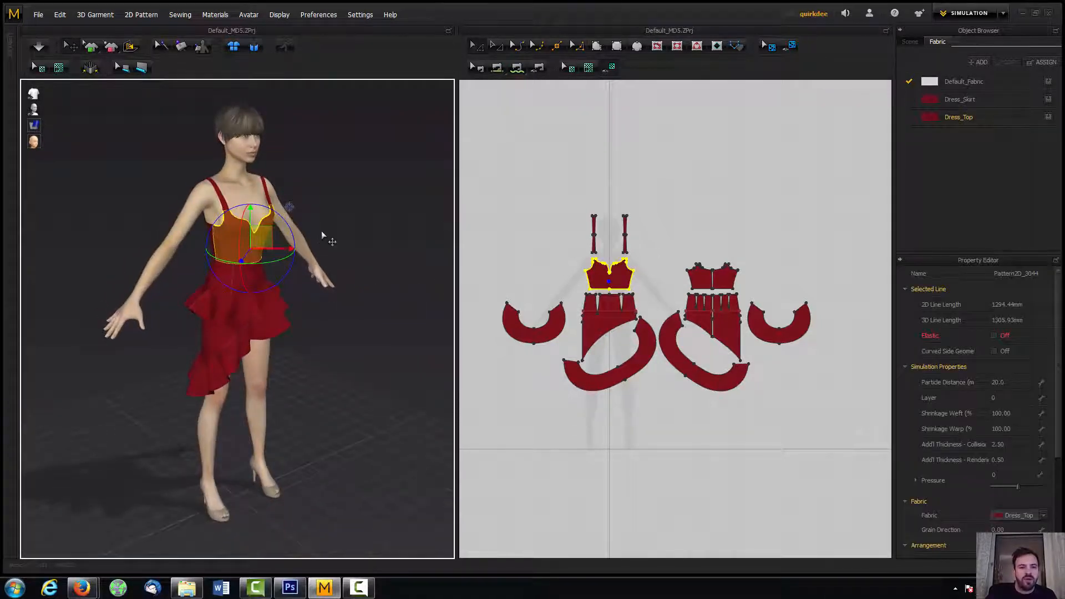
{"action": "left_click", "coordinate": [647, 221]}
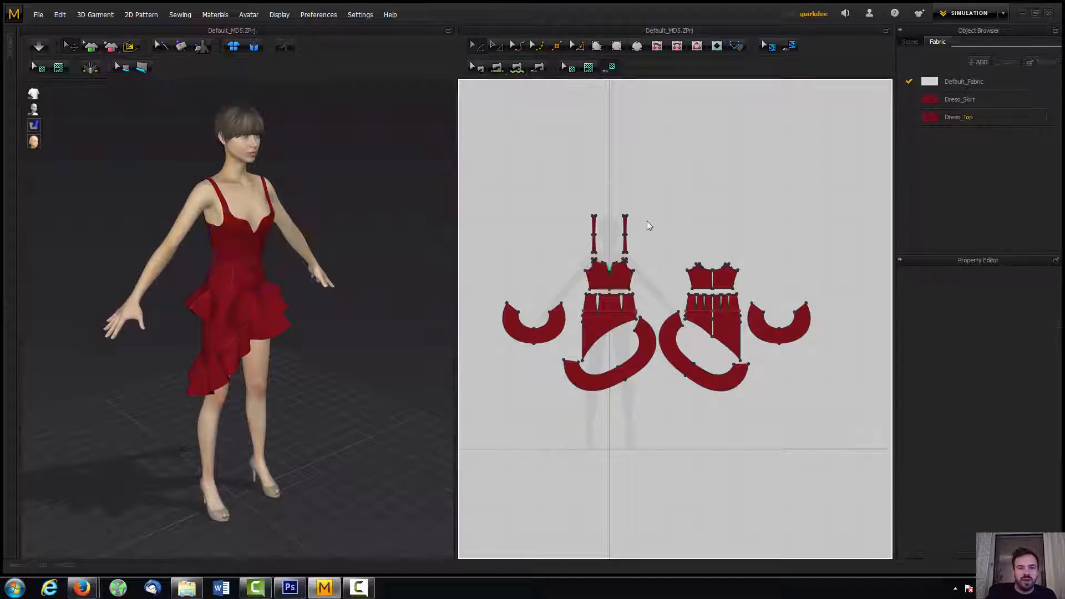
{"action": "left_click", "coordinate": [609, 277]}
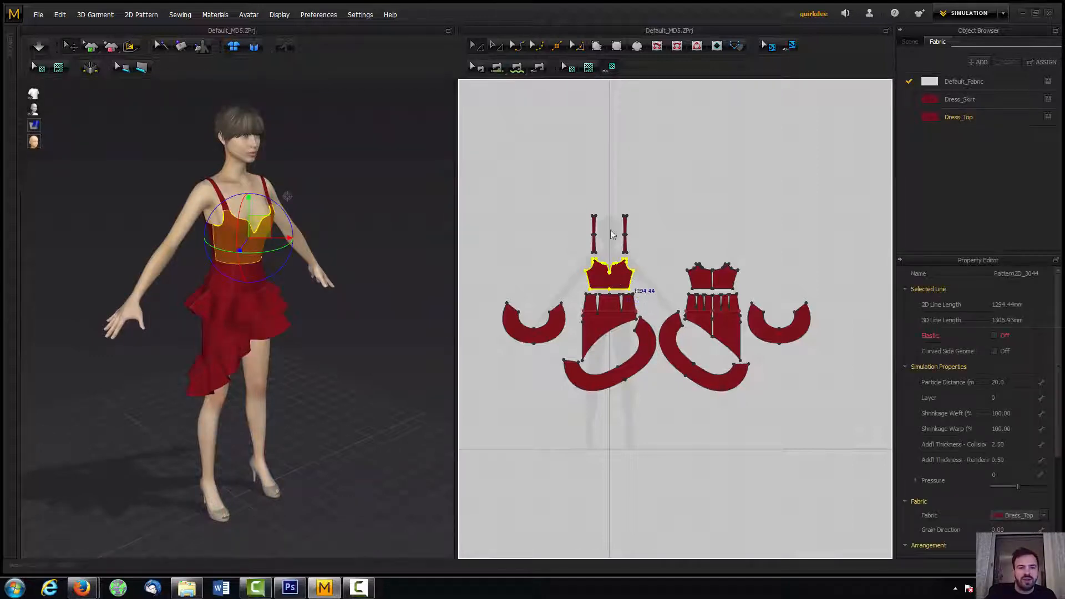
{"action": "right_click_drag", "start_coordinate": [380, 160], "coordinate": [347, 161]}
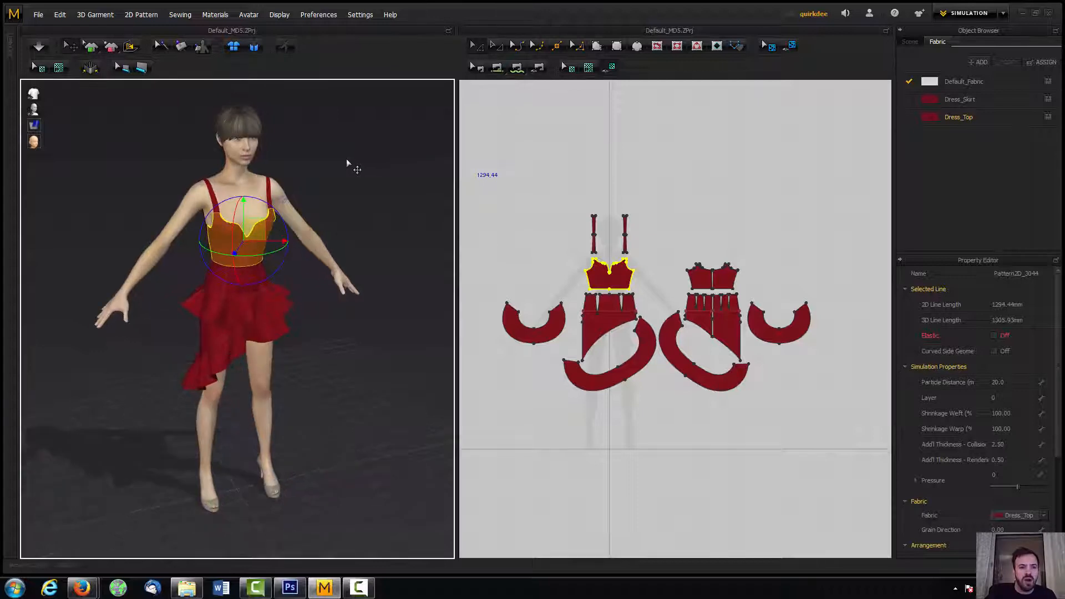
{"action": "left_click", "coordinate": [348, 159]}
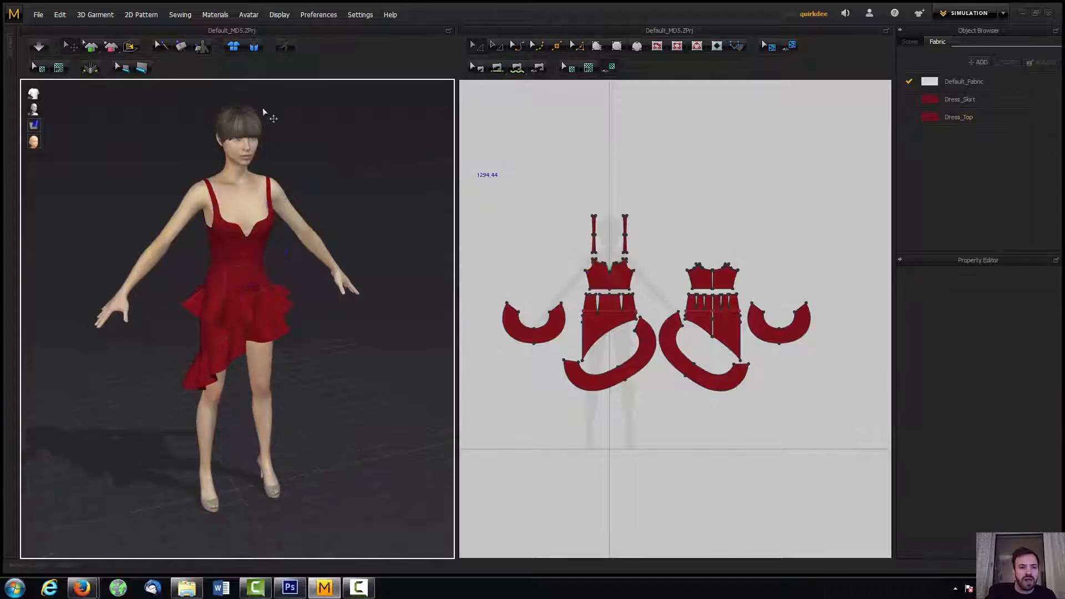
Reset all garment pieces to their flat 2D arrangement in the 3D view, and return the dress to its draped state.
{"action": "left_click", "coordinate": [233, 48]}
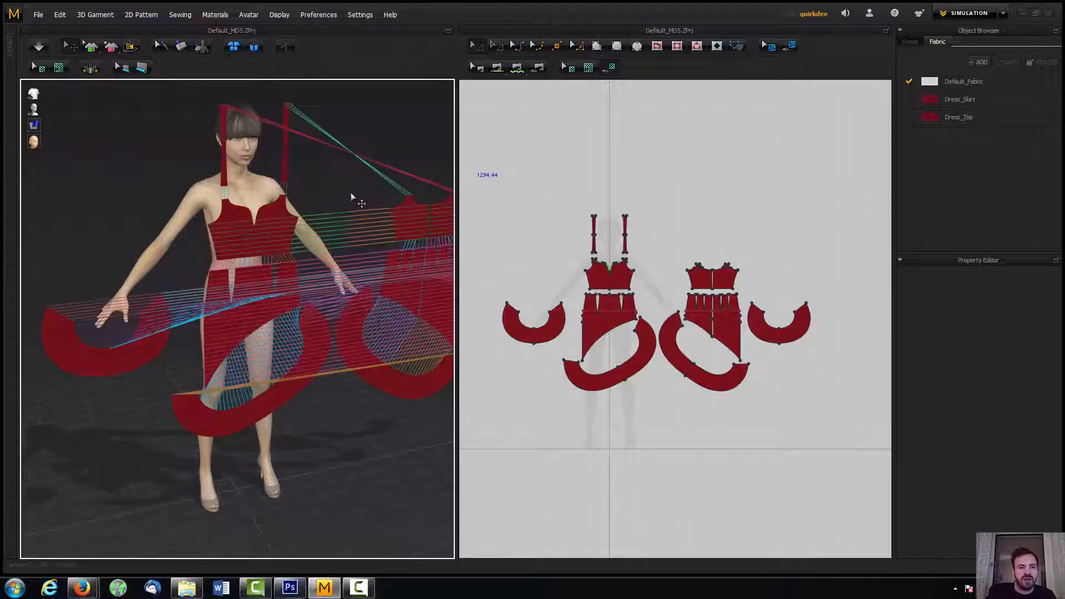
{"action": "right_click_drag", "start_coordinate": [351, 192], "coordinate": [372, 203]}
{"action": "key", "text": "space"}
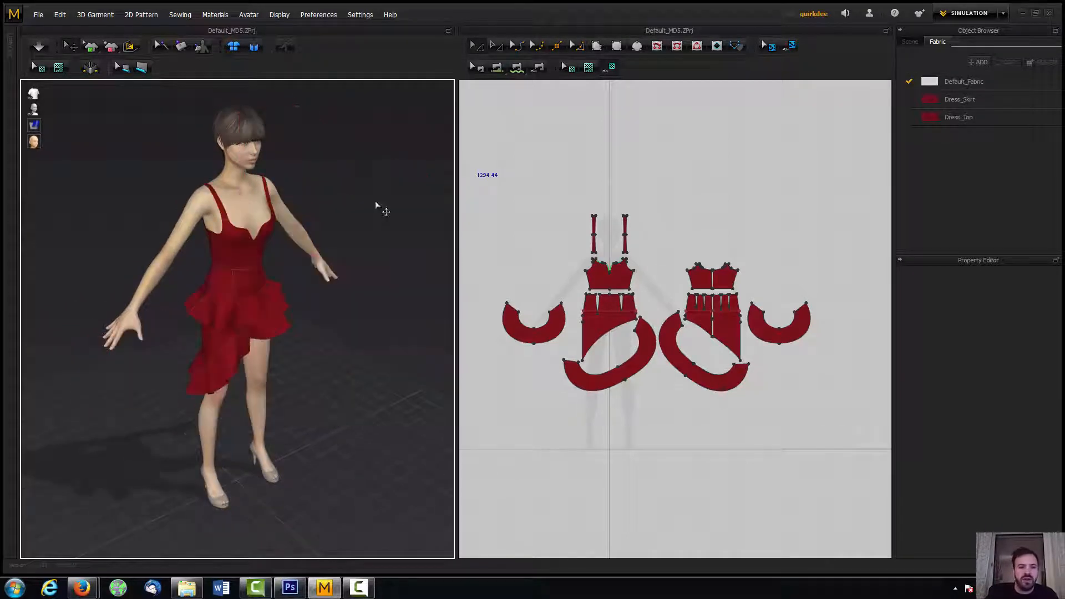
Reset the 3D arrangement to place the pieces around the avatar, and run and stop a simulation of the dress.
{"action": "left_click", "coordinate": [253, 50]}
{"action": "right_click_drag", "start_coordinate": [378, 158], "coordinate": [307, 156]}
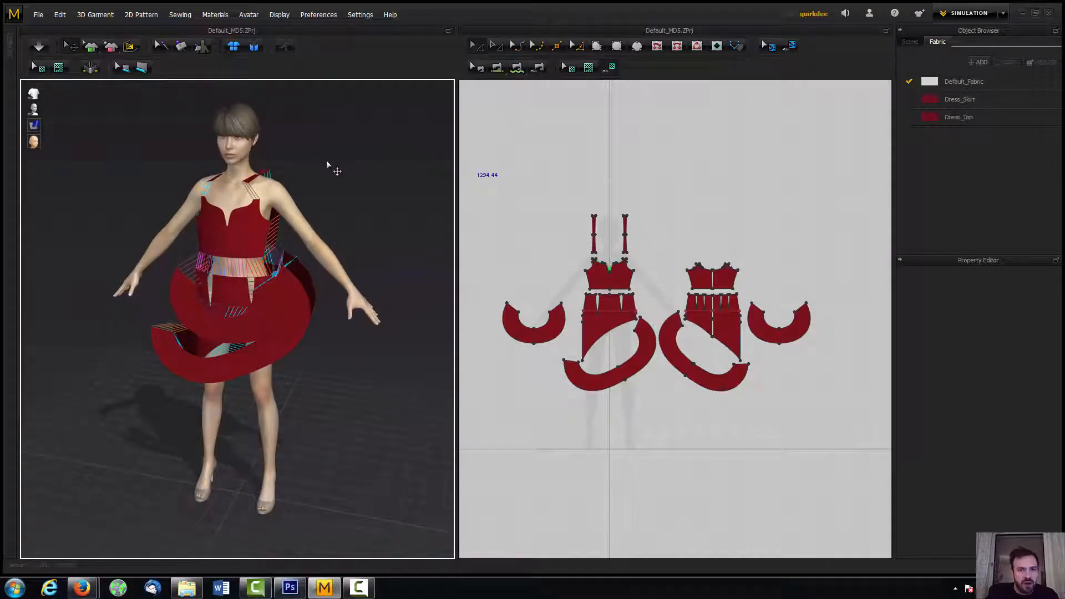
{"action": "left_click", "coordinate": [46, 56]}
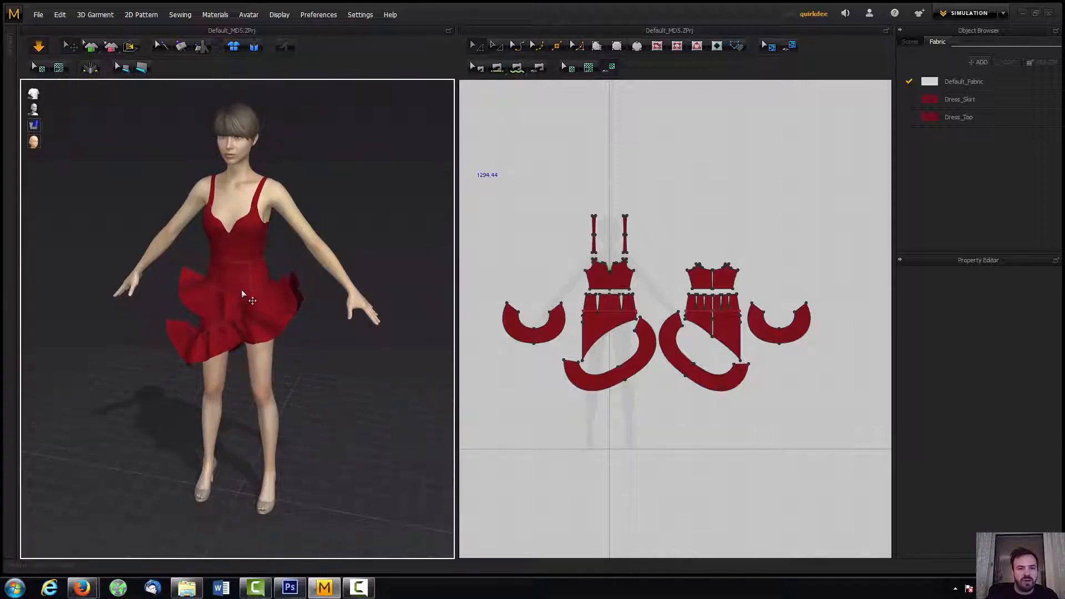
{"action": "key", "text": "2"}
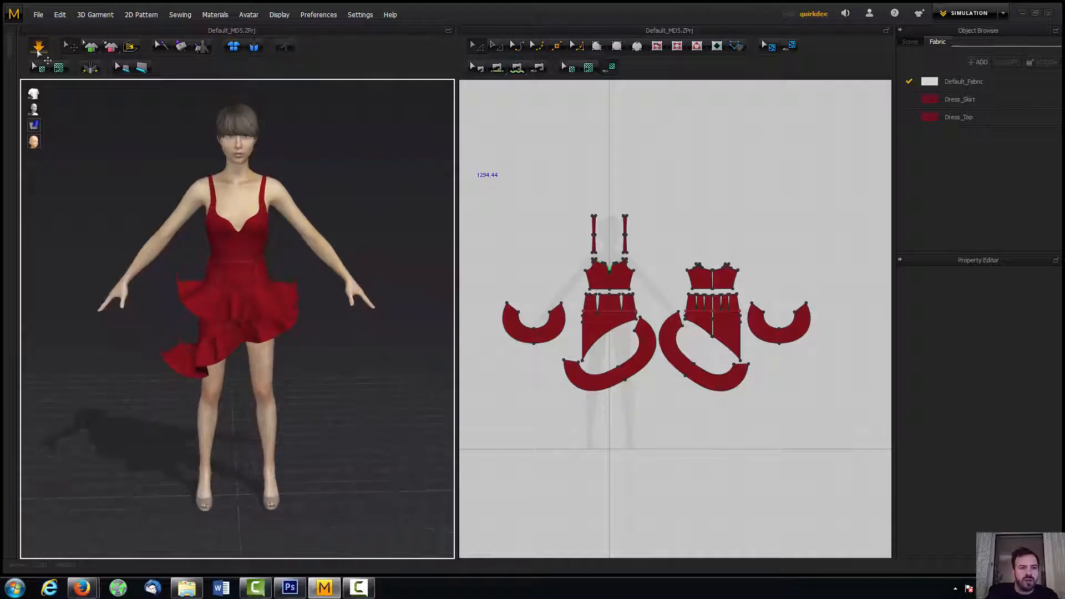
{"action": "left_click", "coordinate": [38, 51]}
Reset the 3D arrangement of all dress pieces around the avatar and examine the seam connections from the side.
{"action": "left_click", "coordinate": [253, 50]}
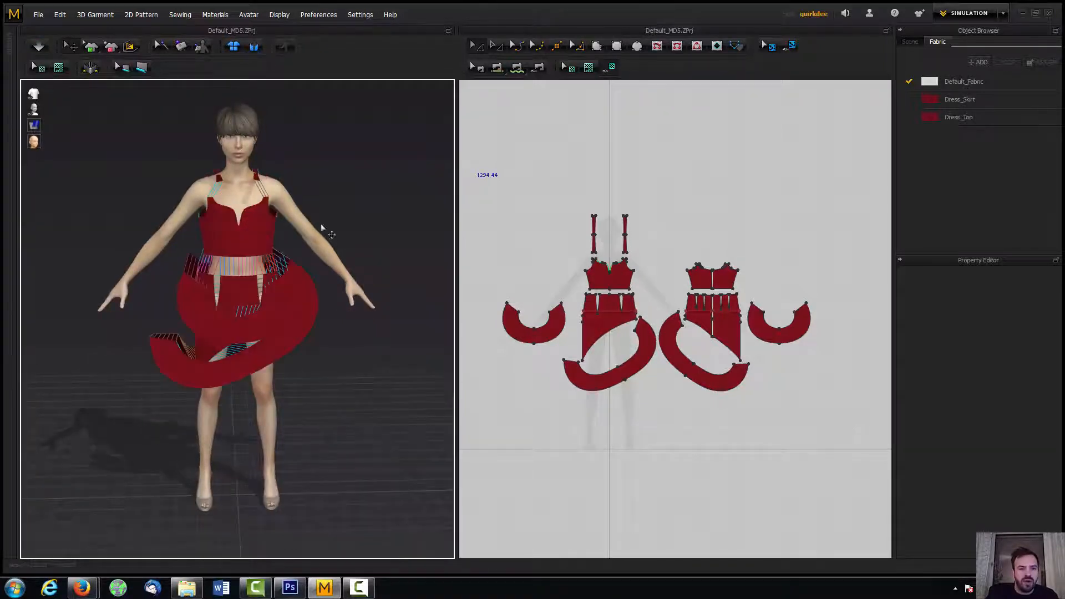
{"action": "right_click_drag", "start_coordinate": [321, 224], "coordinate": [414, 229]}
{"action": "scroll", "coordinate": [283, 233], "scroll_direction": "up", "scroll_amount": 2}
{"action": "scroll", "coordinate": [243, 230], "scroll_direction": "down", "scroll_amount": 1}
{"action": "scroll", "coordinate": [242, 230], "scroll_direction": "up", "scroll_amount": 2}
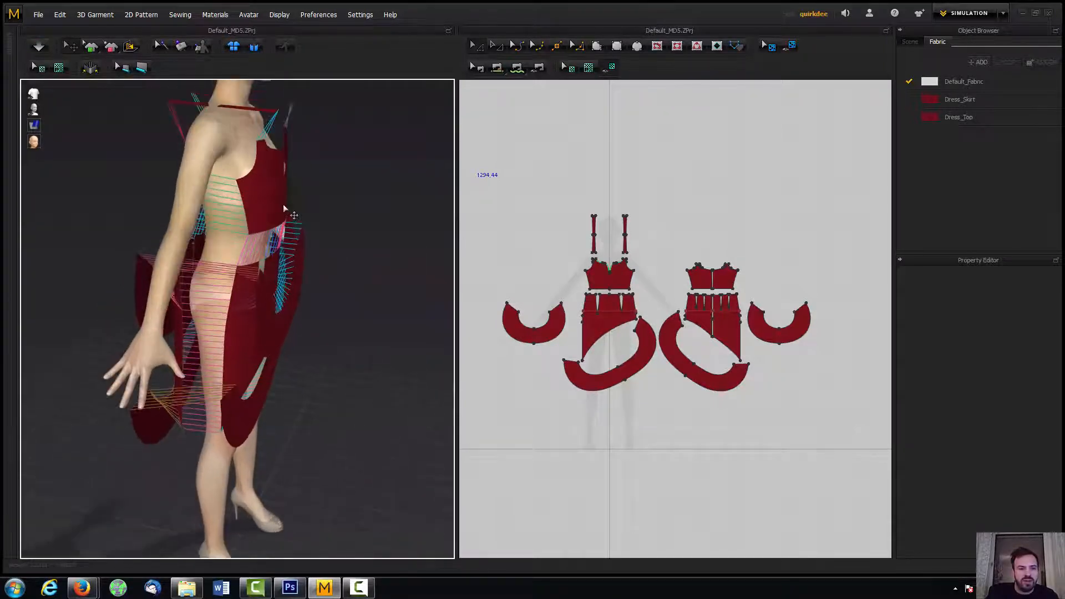
{"action": "right_click_drag", "start_coordinate": [283, 204], "coordinate": [261, 184]}
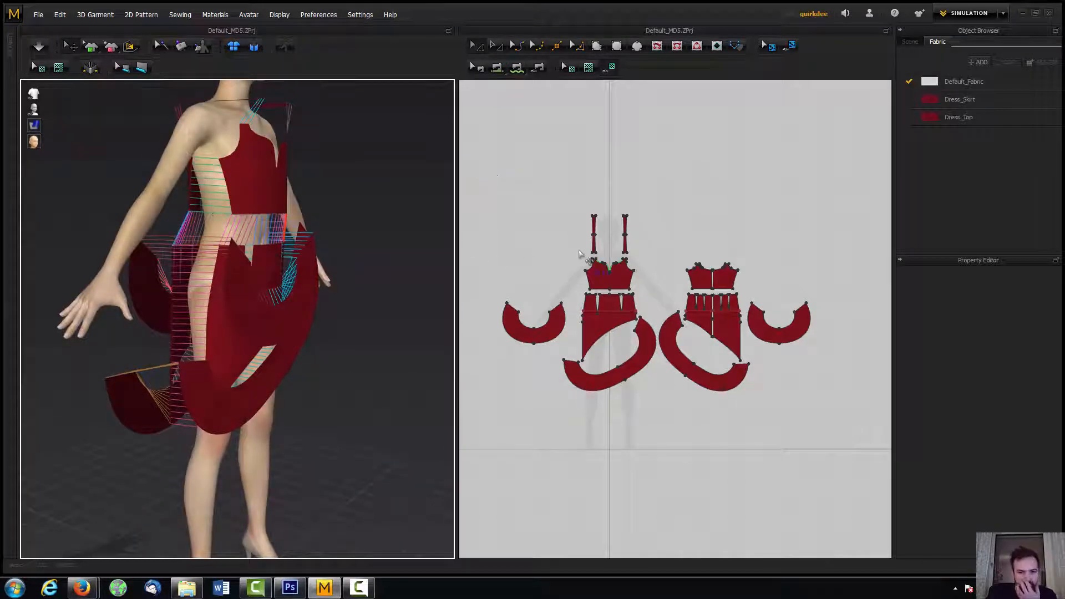
{"action": "left_click", "coordinate": [788, 189]}
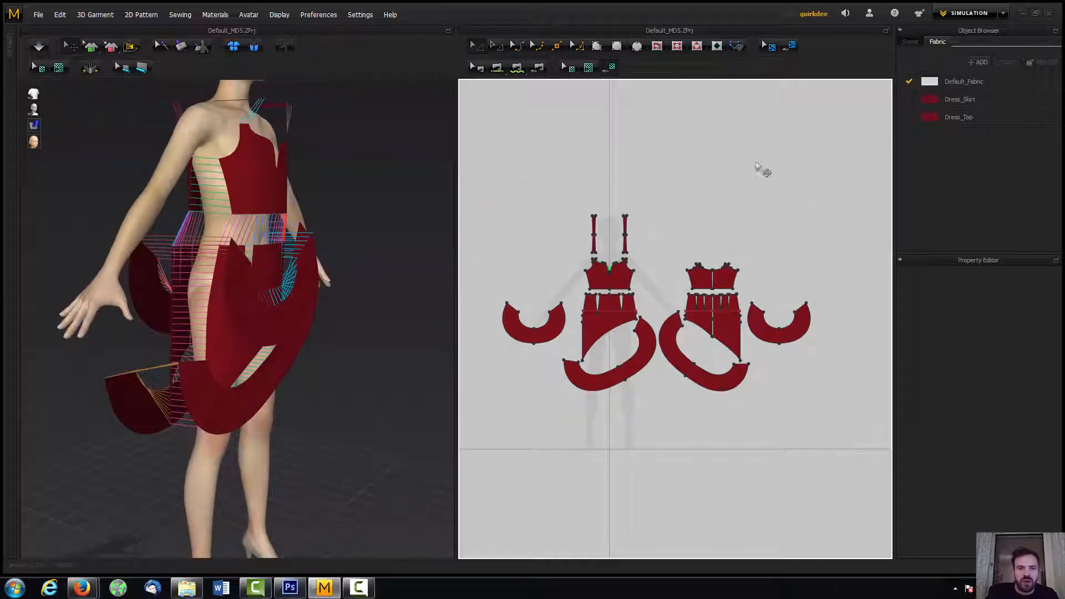
Select all sewing lines in the 2D layout with the Edit Sewing tool to examine the seam pairs, and clear the selection.
{"action": "left_click", "coordinate": [478, 70]}
{"action": "left_click_drag", "start_coordinate": [484, 139], "coordinate": [874, 465]}
{"action": "right_click_drag", "start_coordinate": [289, 294], "coordinate": [261, 303]}
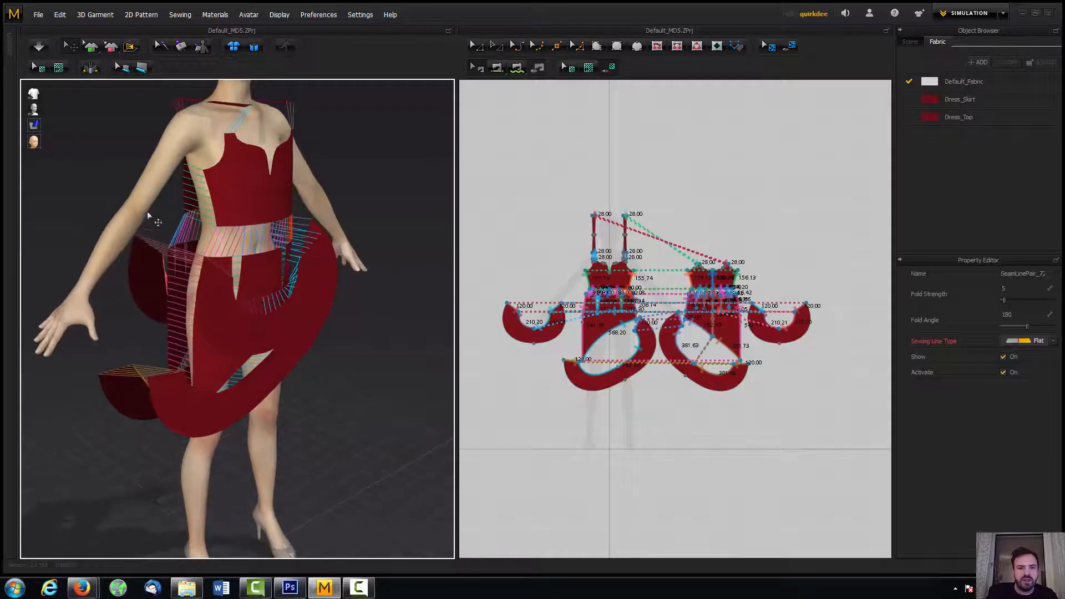
{"action": "left_click", "coordinate": [518, 228]}
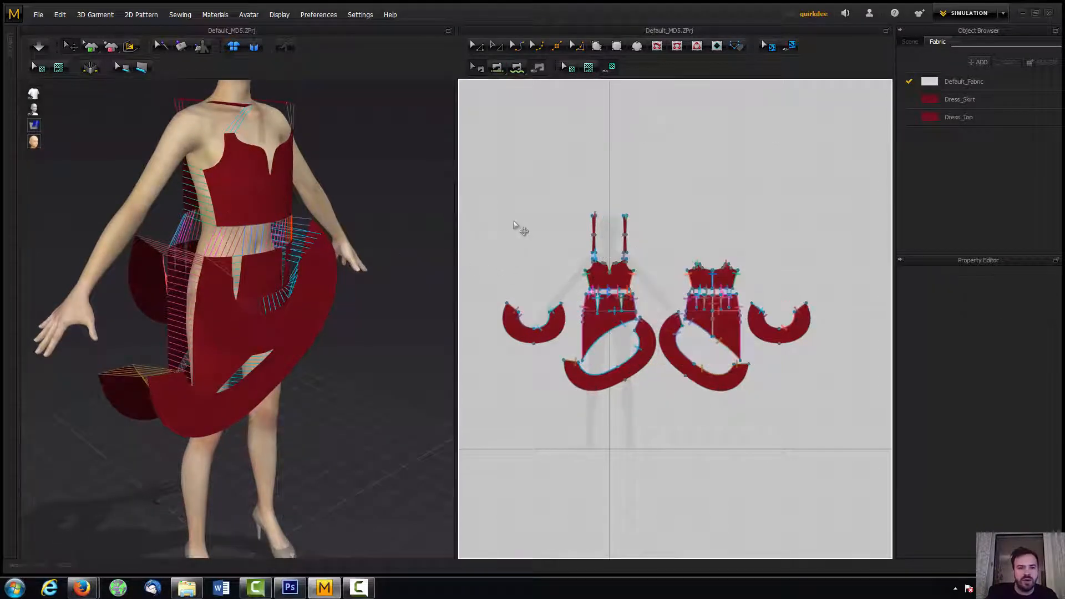
Highlight the front bodice piece in the 3D view, examine the seams on the 2D pieces up close, and deselect the bodice.
{"action": "left_click", "coordinate": [249, 186]}
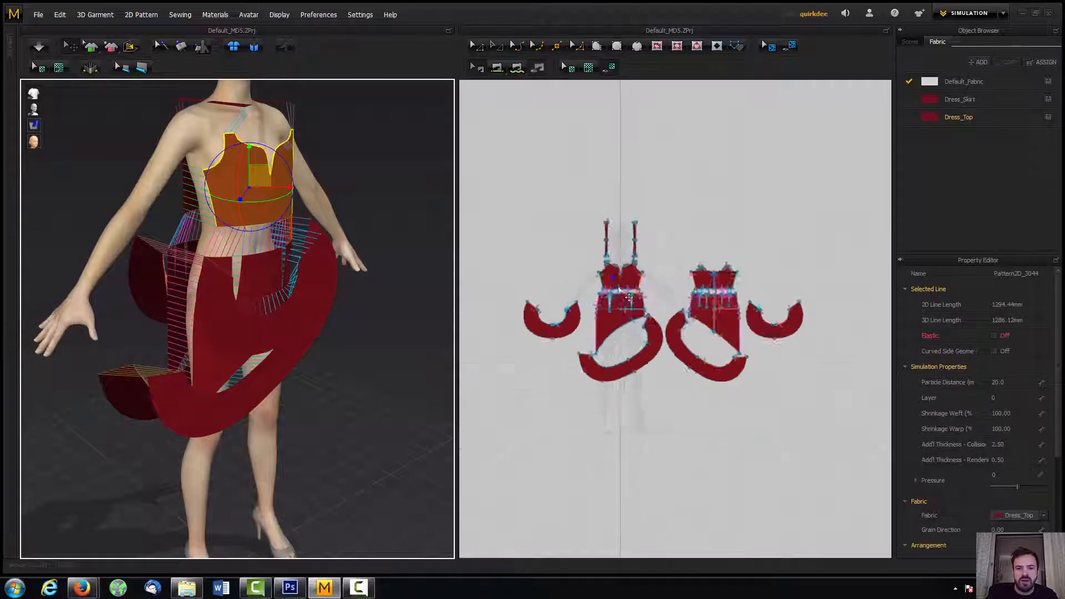
{"action": "scroll", "coordinate": [620, 289], "scroll_direction": "up", "scroll_amount": 4}
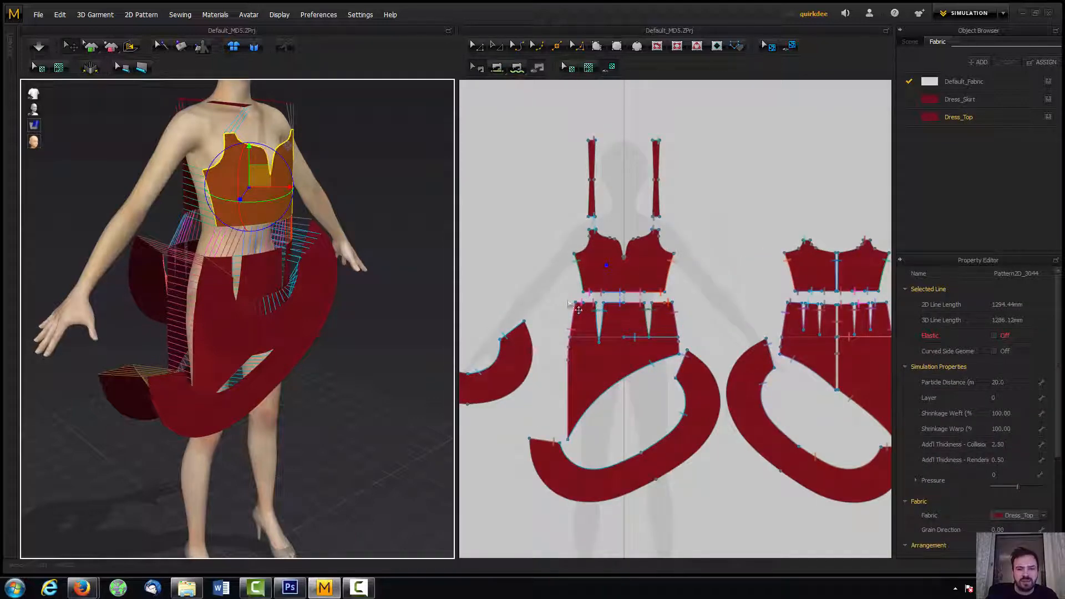
{"action": "scroll", "coordinate": [564, 309], "scroll_direction": "up", "scroll_amount": 3}
{"action": "scroll", "coordinate": [566, 309], "scroll_direction": "down", "scroll_amount": 6}
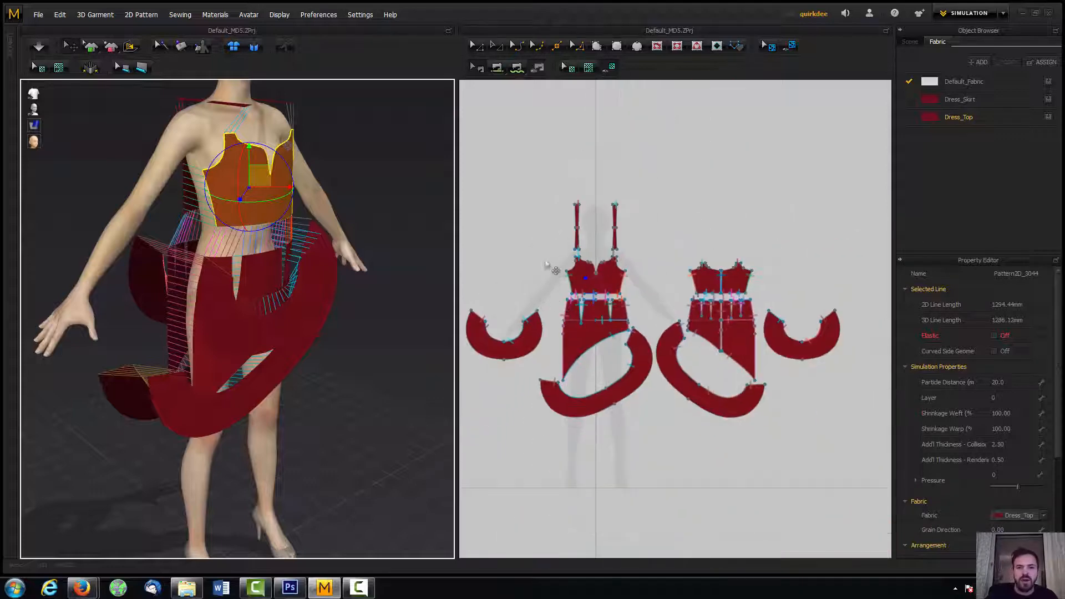
{"action": "left_click", "coordinate": [571, 173]}
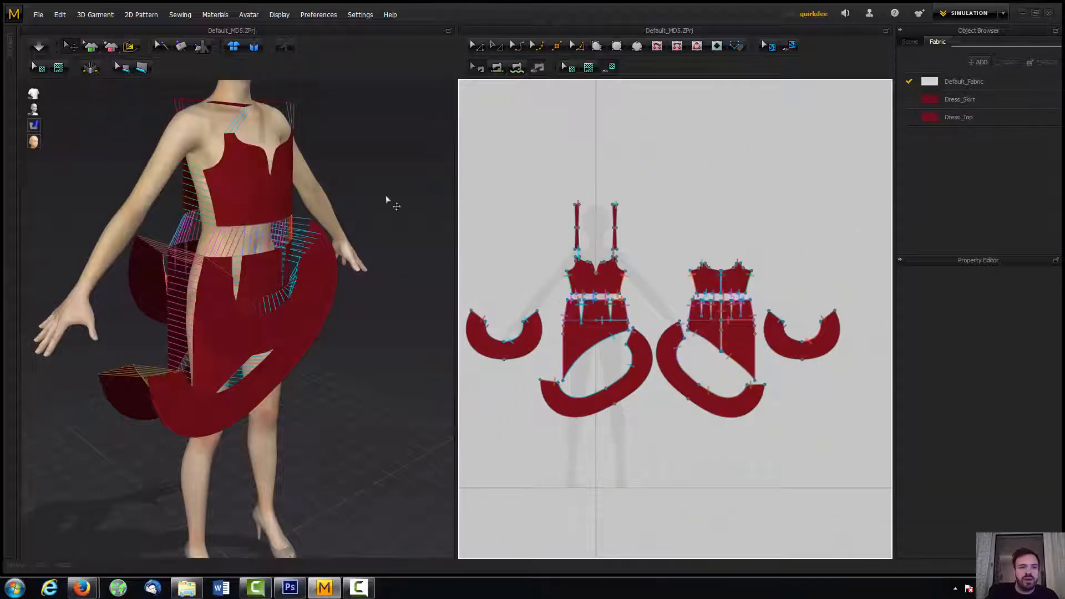
{"action": "left_click", "coordinate": [338, 161]}
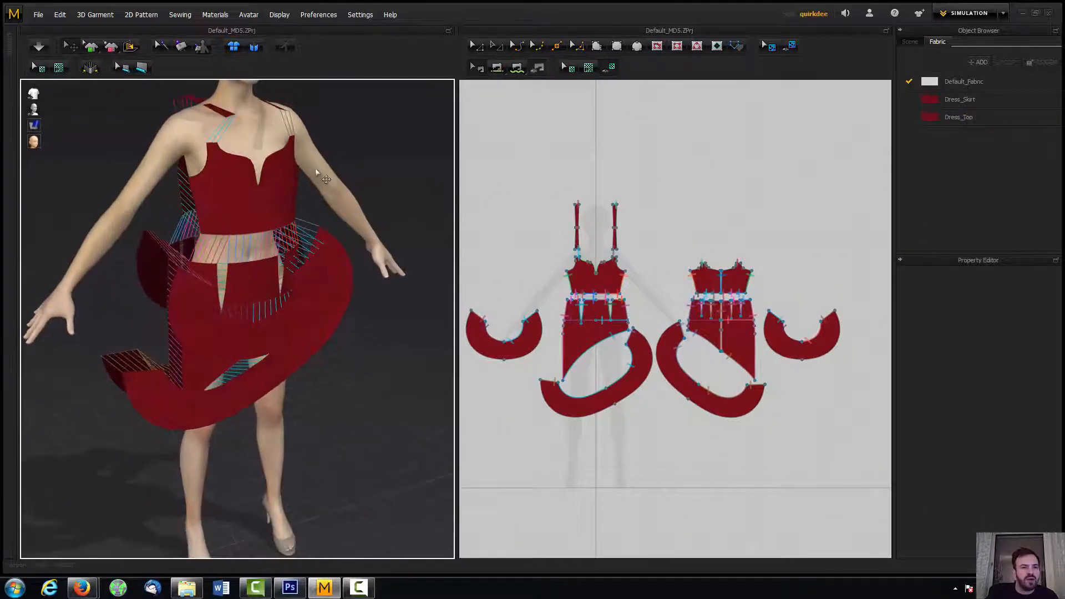
Simulate the sewn dress on the avatar, pull on the front bodice piece to test the fabric, and stop the simulation.
{"action": "left_click", "coordinate": [38, 46]}
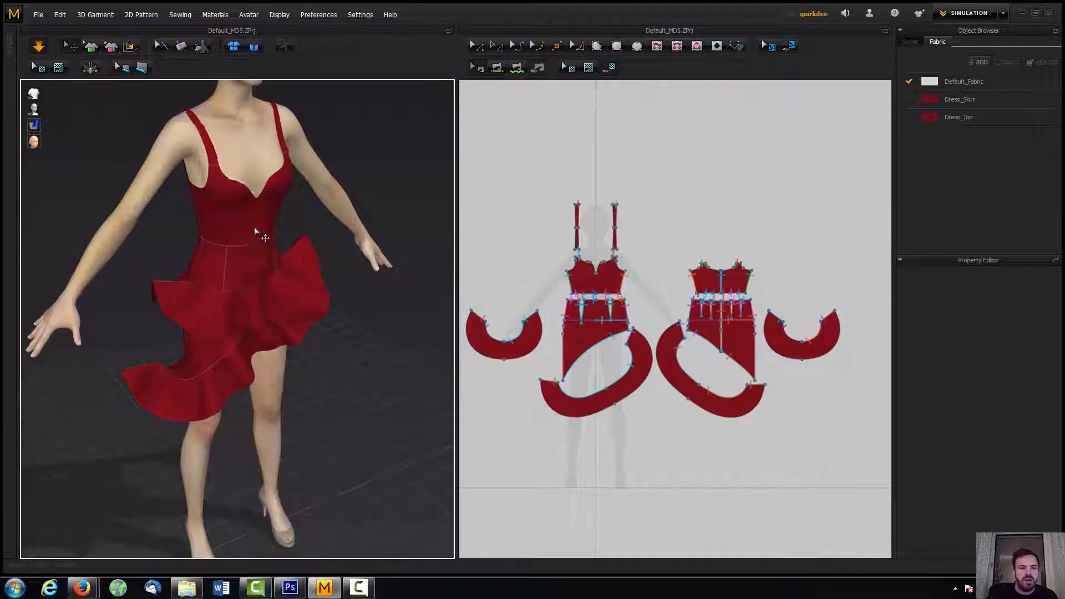
{"action": "left_click", "coordinate": [302, 228]}
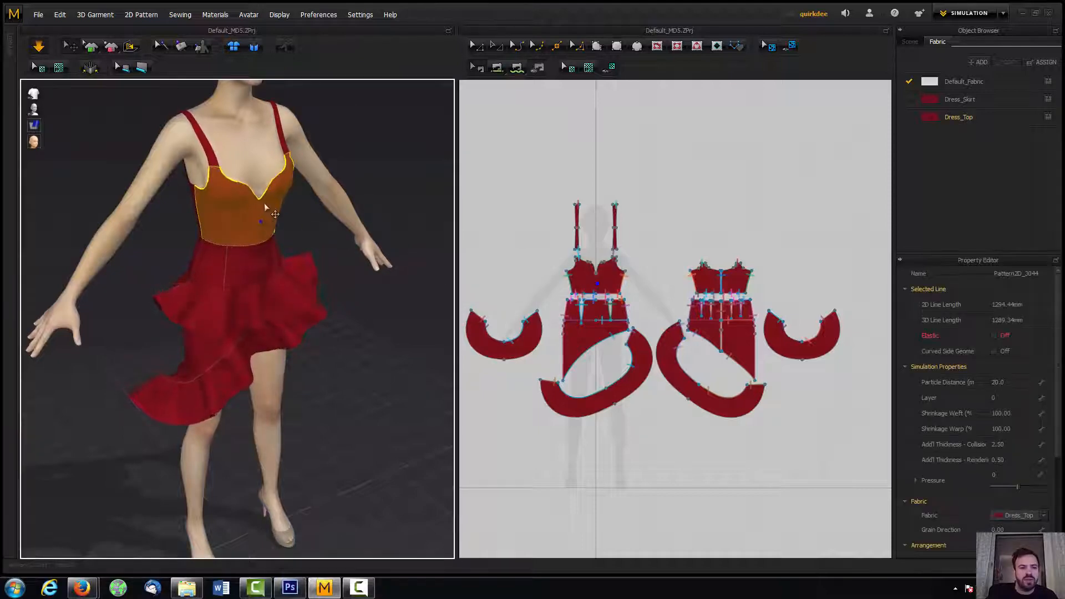
{"action": "right_click_drag", "start_coordinate": [322, 169], "coordinate": [351, 165]}
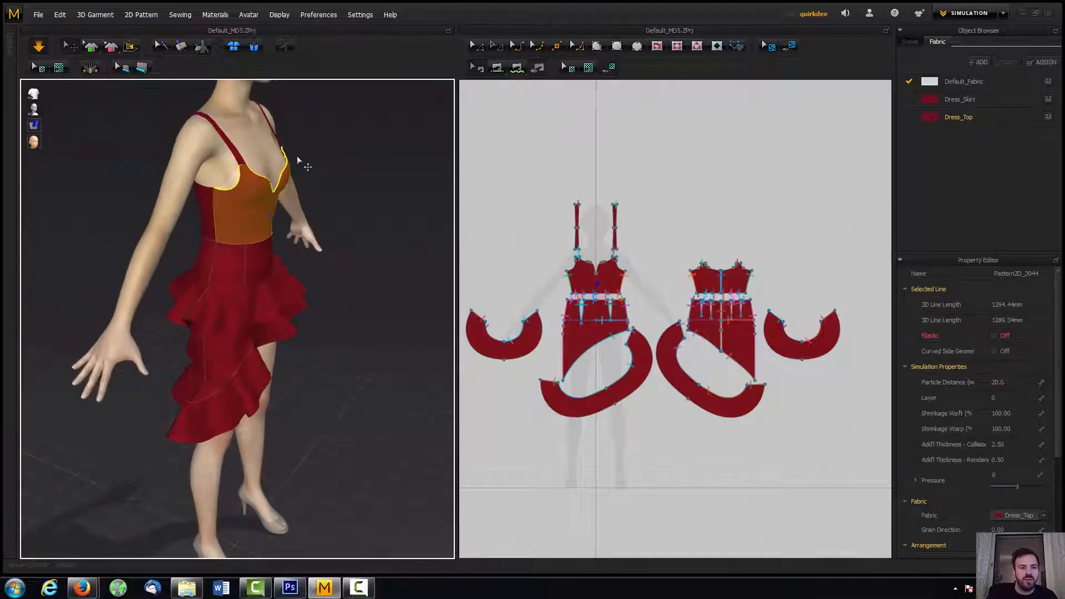
{"action": "left_click_drag", "start_coordinate": [288, 163], "coordinate": [323, 138]}
{"action": "right_click_drag", "start_coordinate": [384, 151], "coordinate": [274, 171]}
{"action": "scroll", "coordinate": [276, 164], "scroll_direction": "up", "scroll_amount": 3}
{"action": "scroll", "coordinate": [276, 165], "scroll_direction": "down", "scroll_amount": 4}
{"action": "middle_click_drag", "start_coordinate": [253, 239], "coordinate": [233, 299]}
{"action": "right_click_drag", "start_coordinate": [268, 261], "coordinate": [314, 237]}
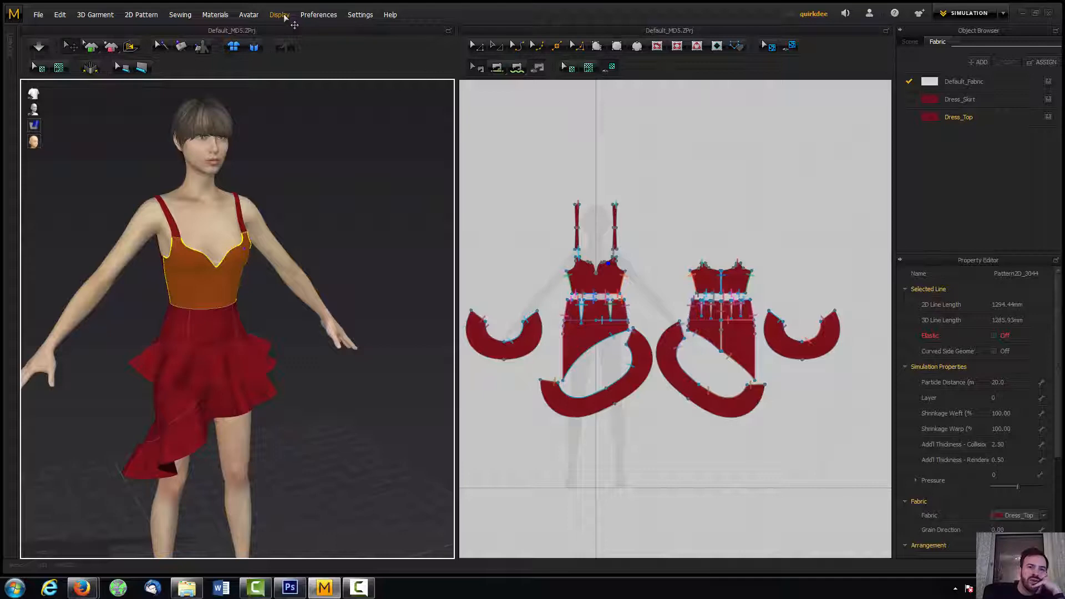
Examine the default project file path under Default Files in the user settings, and close the settings.
{"action": "left_click", "coordinate": [320, 17]}
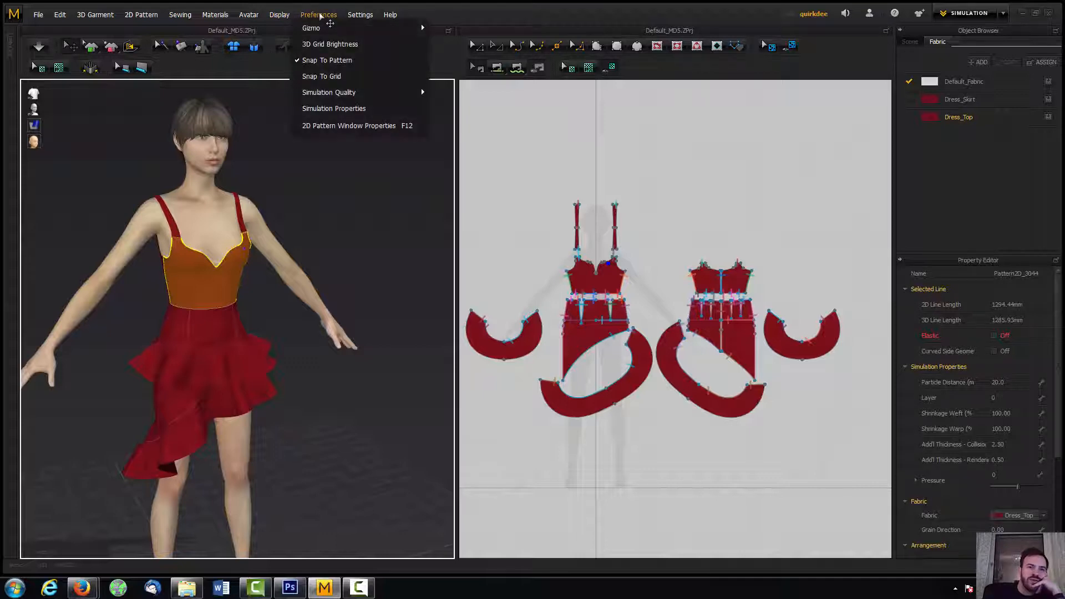
{"action": "mouse_move", "coordinate": [373, 19]}
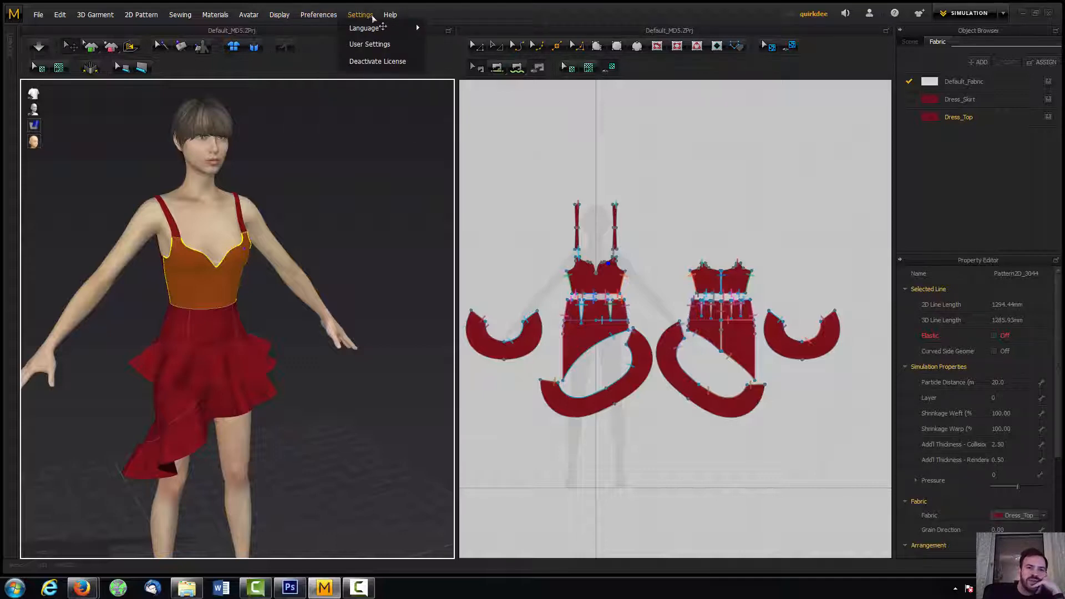
{"action": "left_click", "coordinate": [369, 44]}
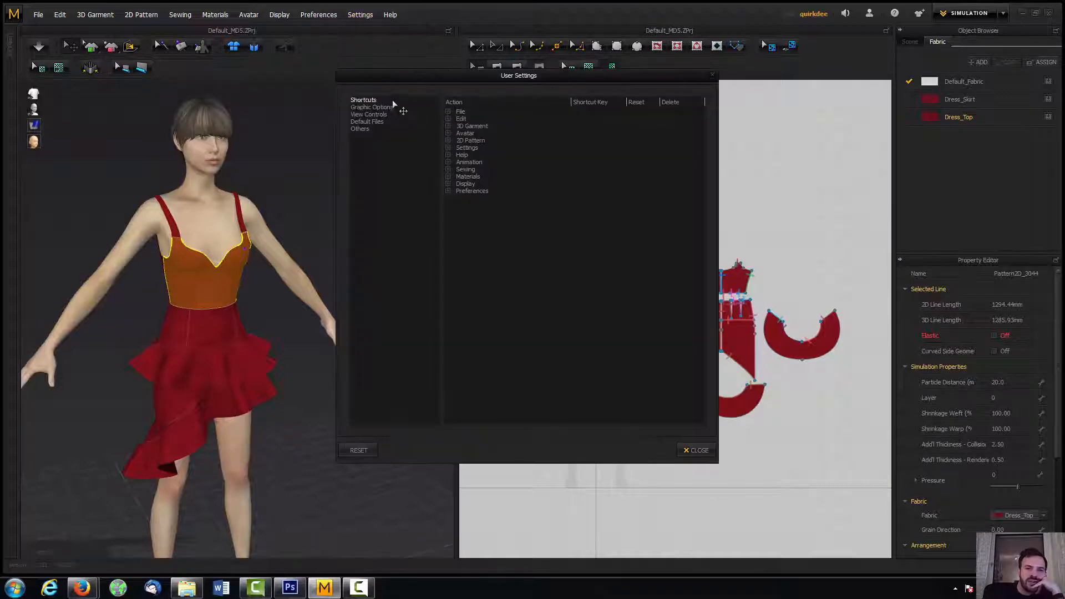
{"action": "left_click", "coordinate": [372, 125]}
{"action": "left_click_drag", "start_coordinate": [625, 126], "coordinate": [677, 135]}
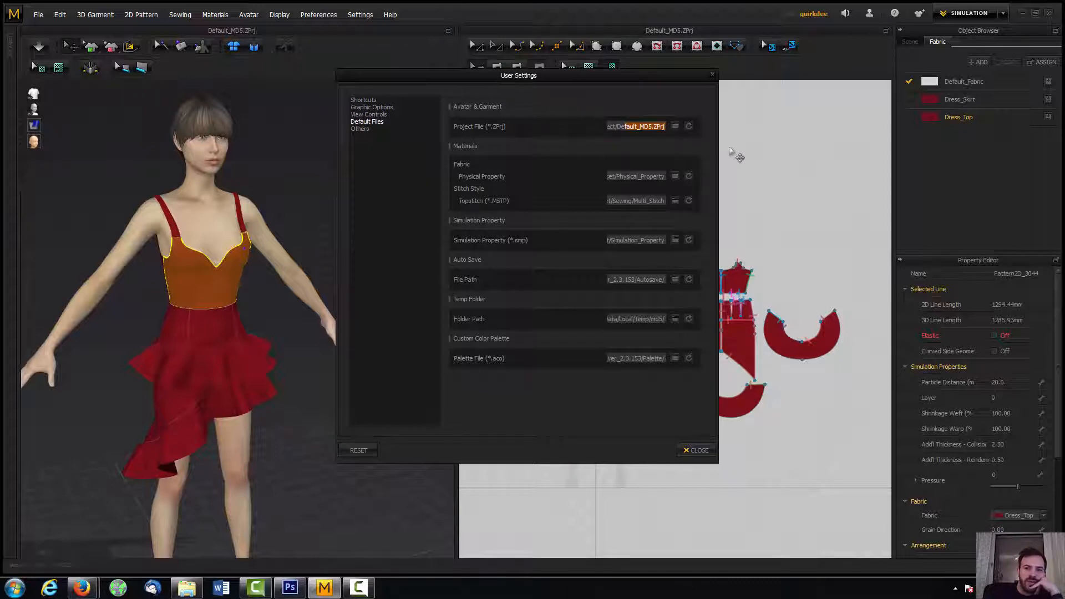
{"action": "left_click", "coordinate": [698, 451]}
Highlight every seam pair across the 2D pattern pieces to review the sewing, and deselect them.
{"action": "left_click_drag", "start_coordinate": [852, 440], "coordinate": [468, 173]}
{"action": "middle_click_drag", "start_coordinate": [475, 176], "coordinate": [496, 192]}
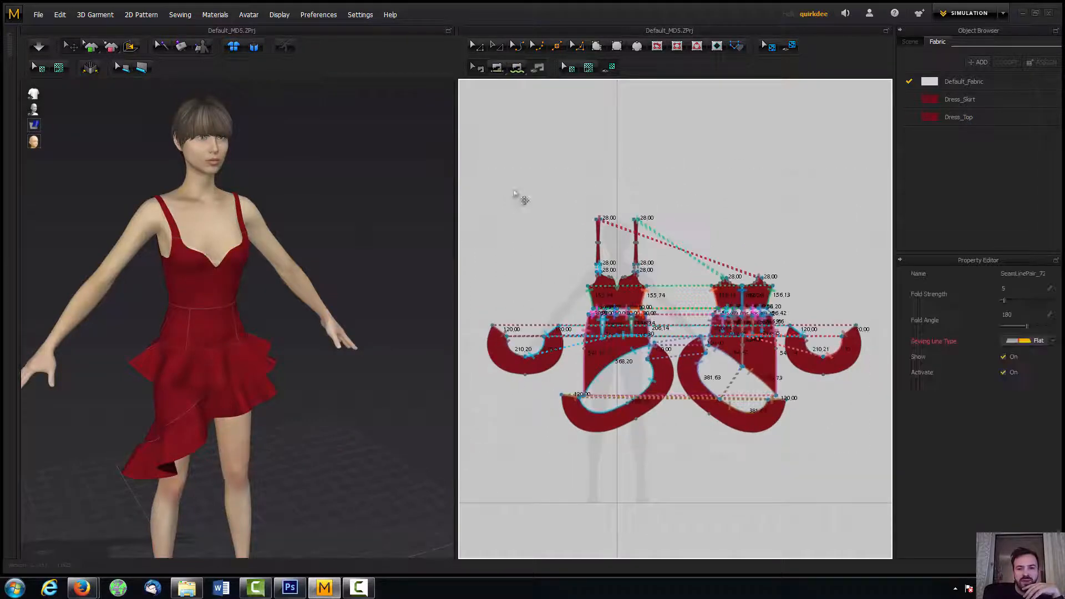
{"action": "left_click", "coordinate": [550, 215]}
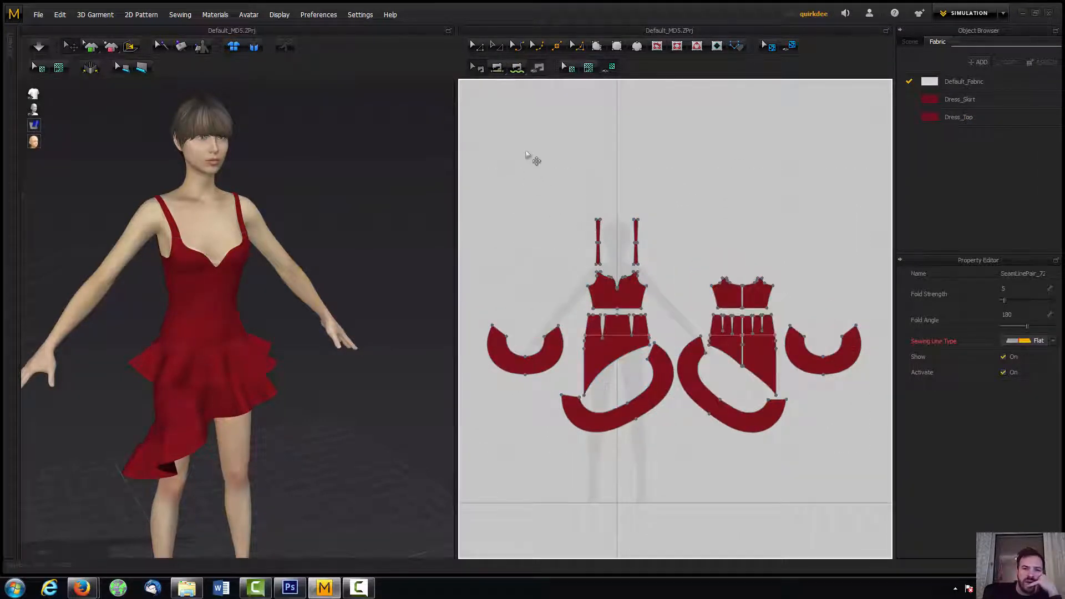
Delete all of the dress's 2D pattern pieces and all avatars to leave an empty scene.
{"action": "left_click", "coordinate": [475, 45]}
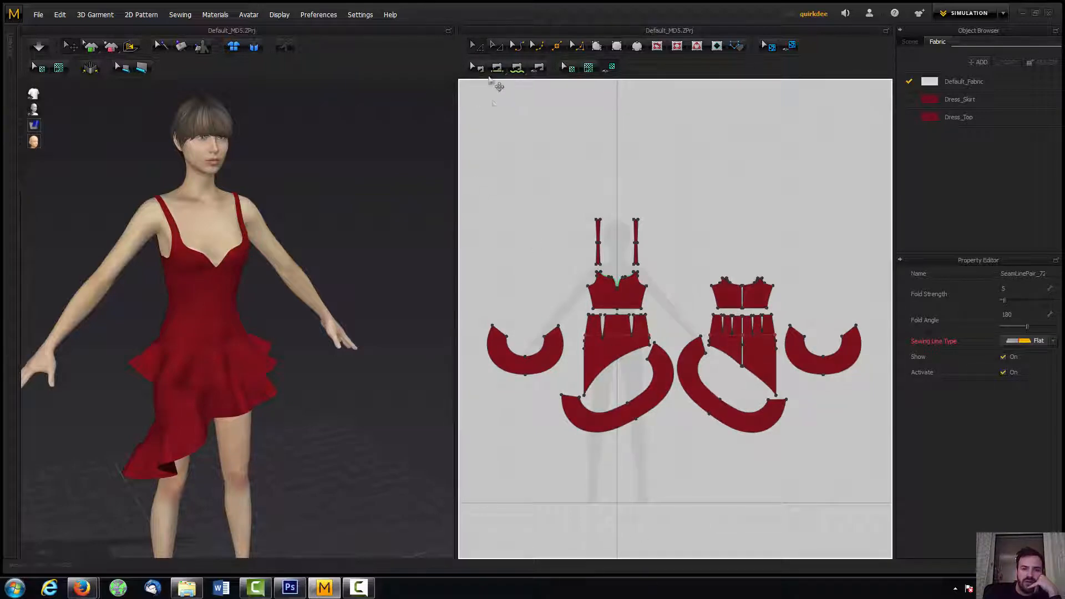
{"action": "left_click", "coordinate": [523, 235]}
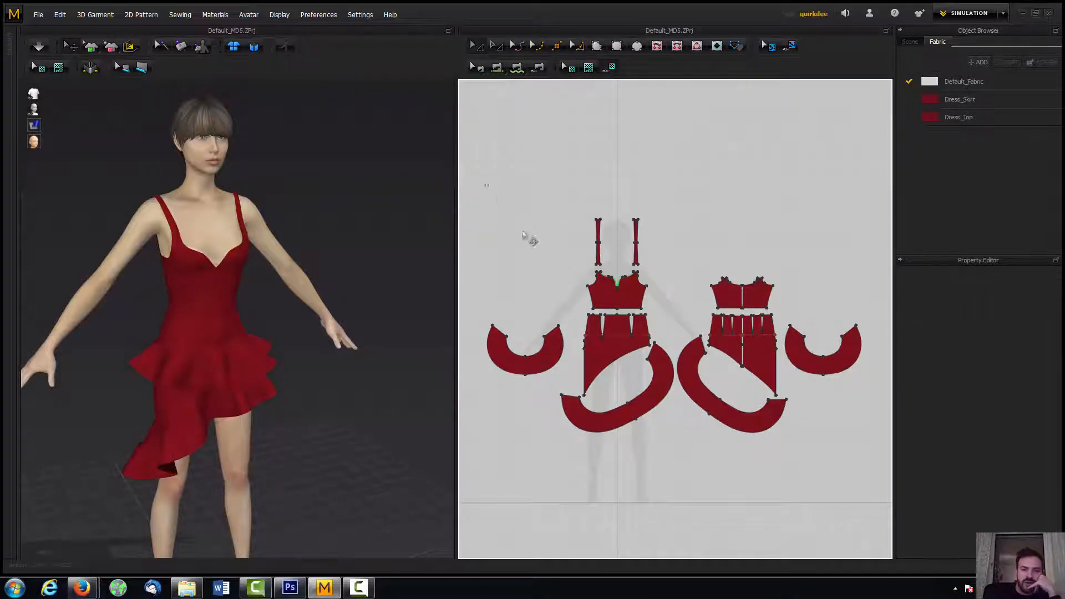
{"action": "left_click_drag", "start_coordinate": [486, 182], "coordinate": [896, 479]}
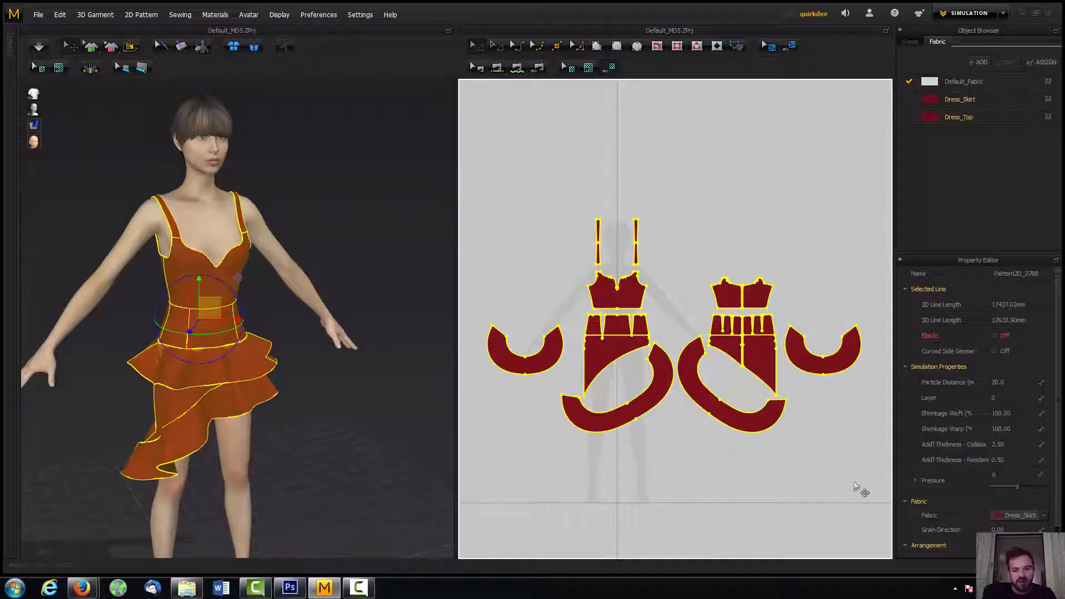
{"action": "key", "text": "Delete"}
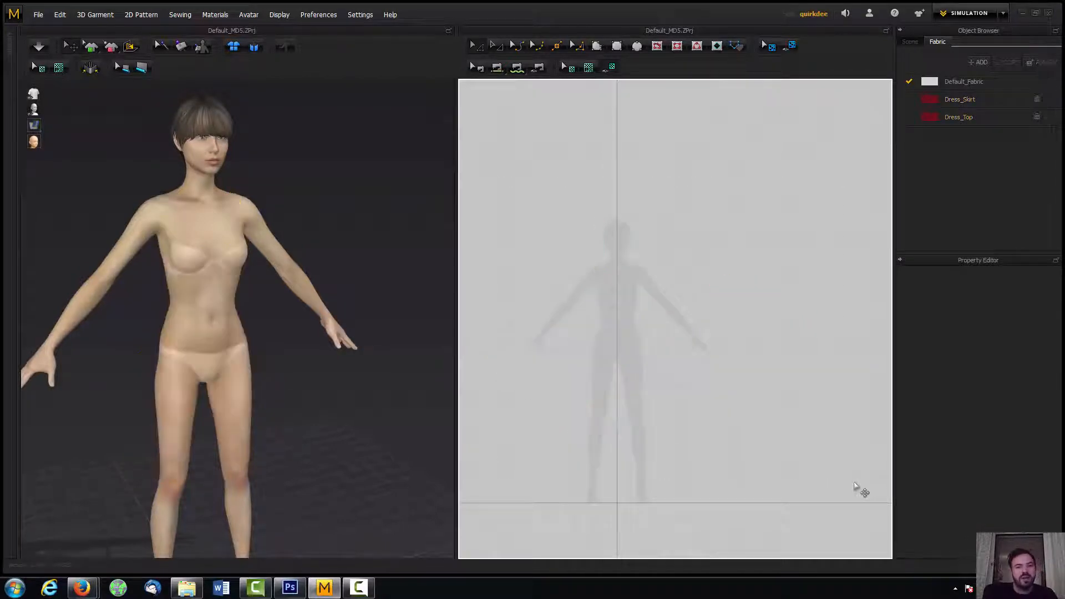
{"action": "left_click", "coordinate": [248, 14]}
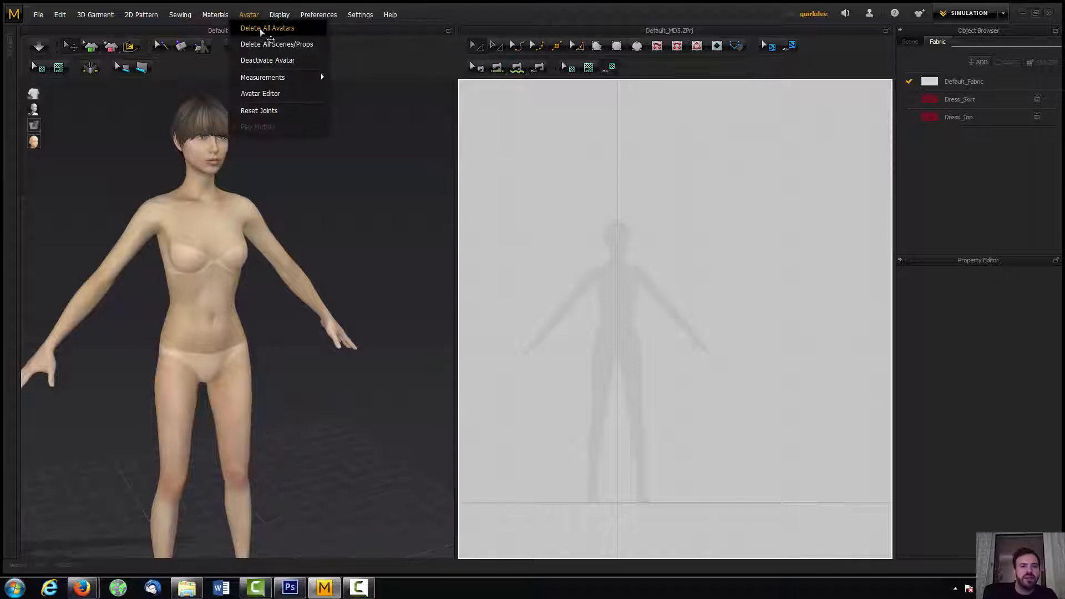
{"action": "left_click", "coordinate": [260, 28]}
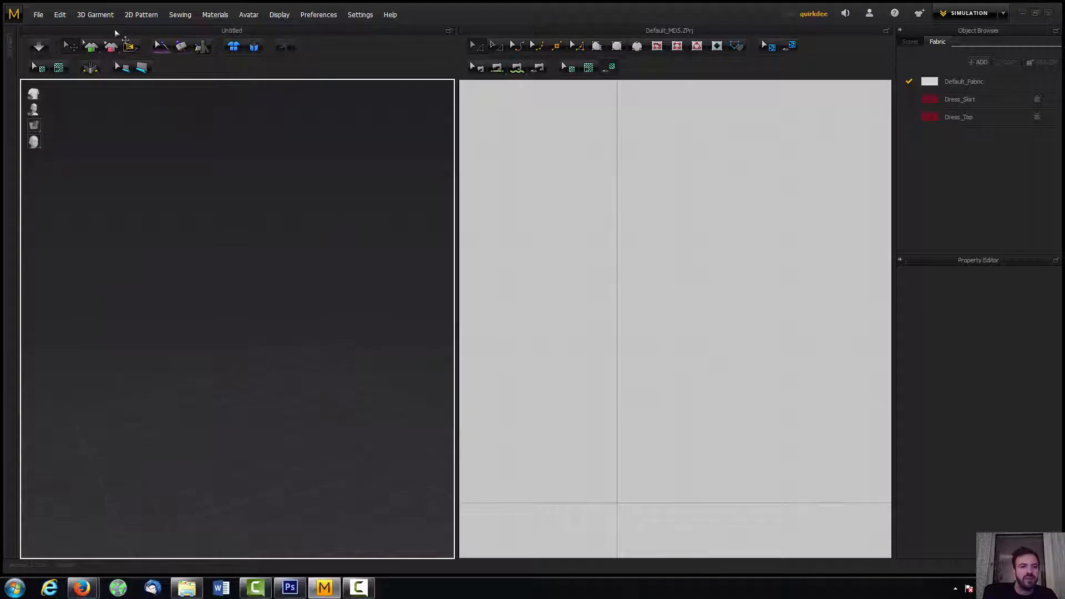
Check which project file is set under Default Files in the user settings, and close the settings.
{"action": "left_click", "coordinate": [38, 15]}
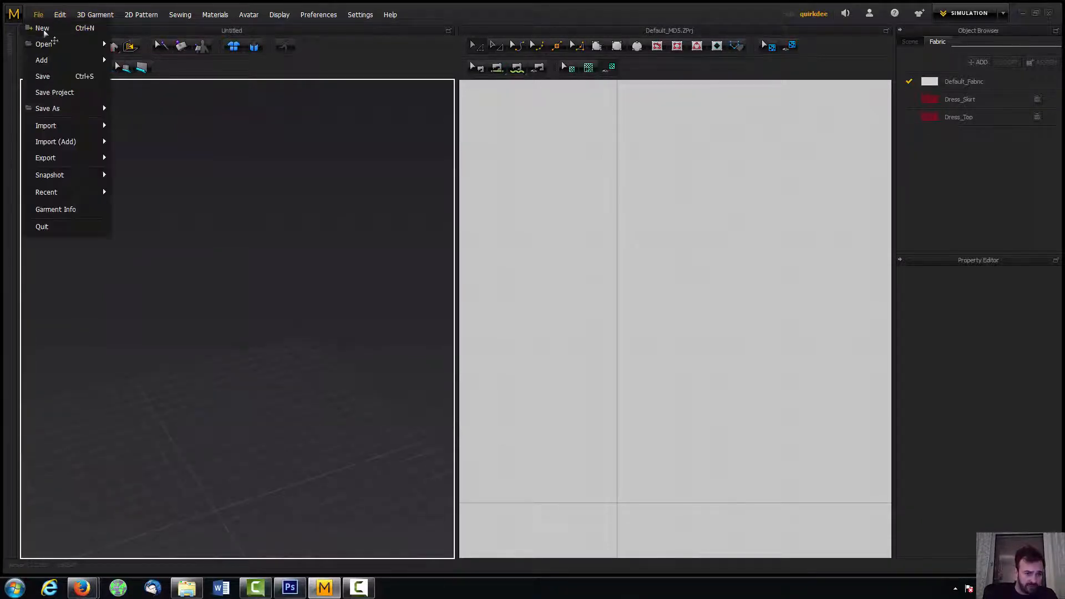
{"action": "mouse_move", "coordinate": [360, 15]}
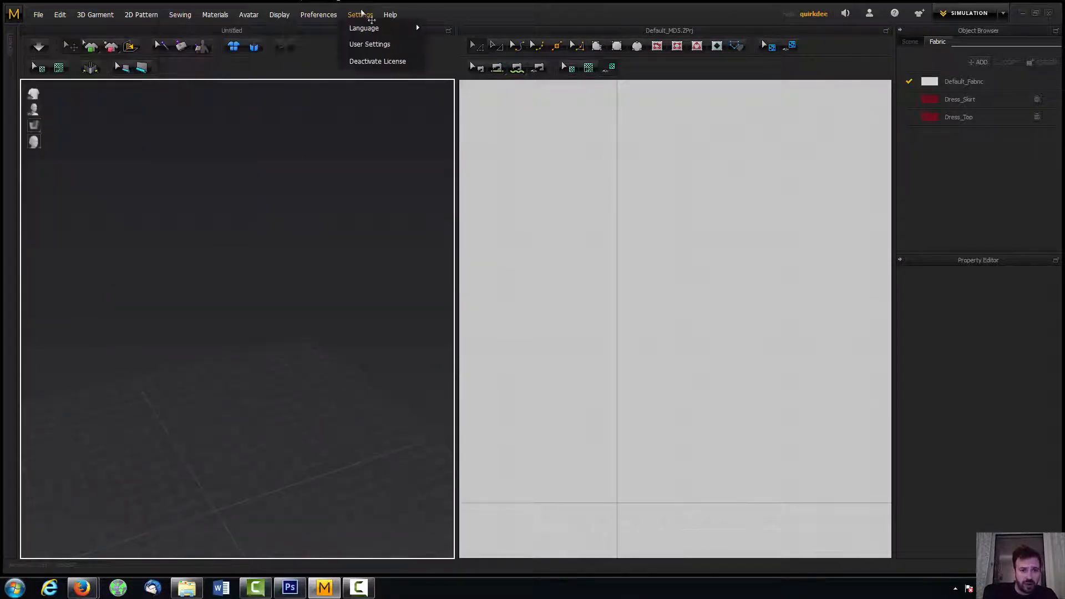
{"action": "left_click", "coordinate": [370, 44]}
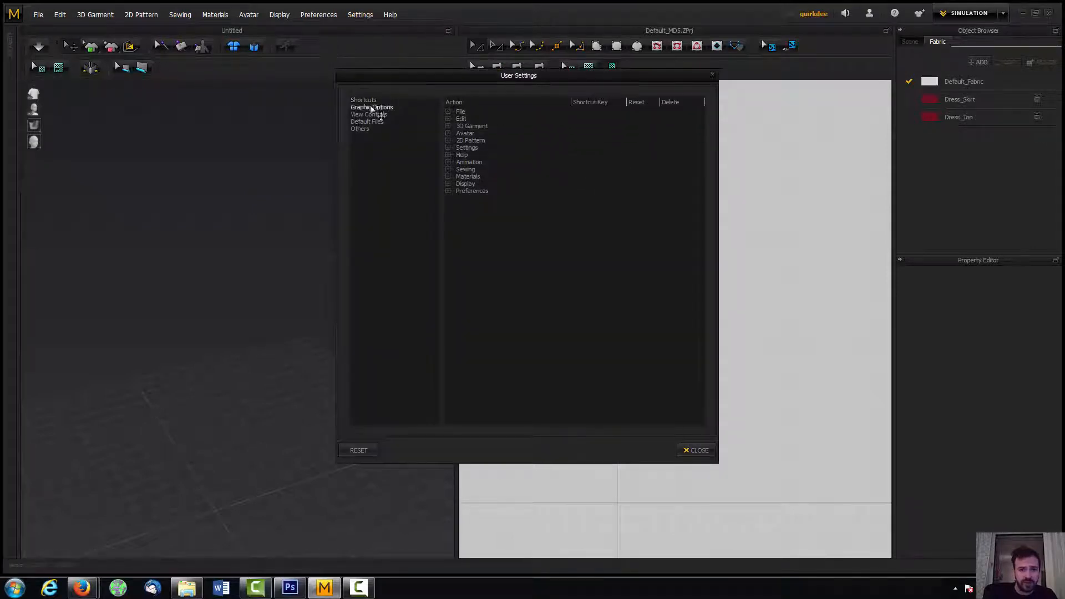
{"action": "left_click", "coordinate": [371, 122]}
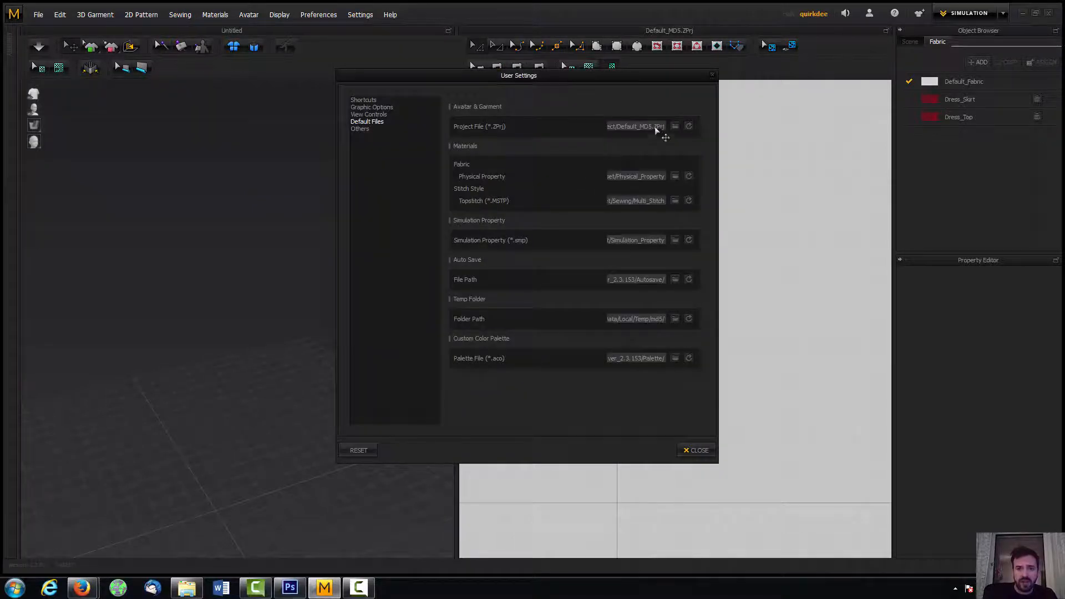
{"action": "left_click", "coordinate": [712, 75]}
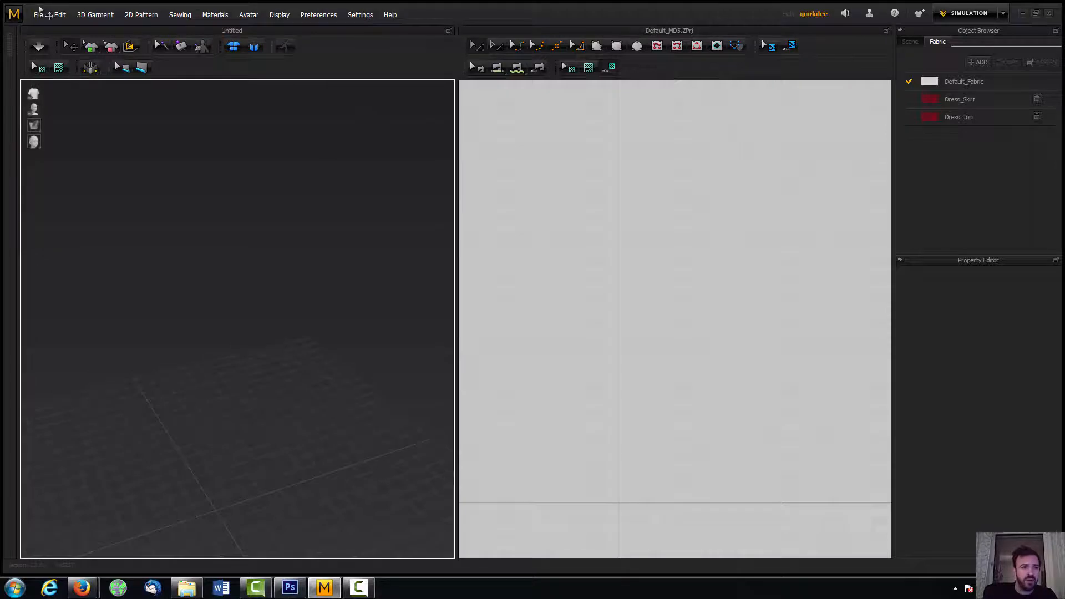
Save the empty scene as a project file named Blank_template in the Project folder.
{"action": "left_click", "coordinate": [40, 14]}
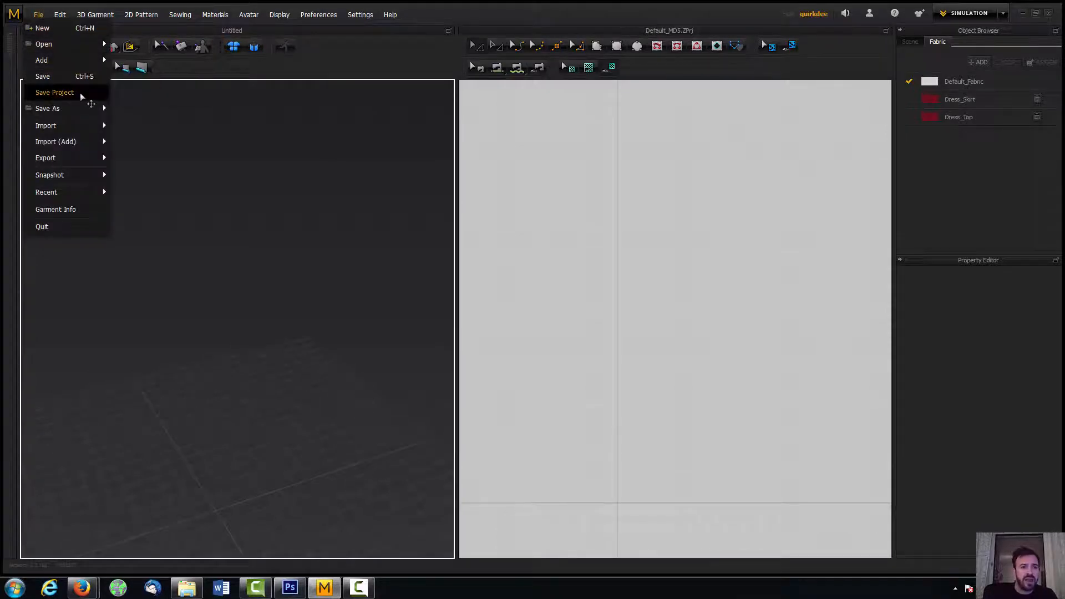
{"action": "mouse_move", "coordinate": [90, 113]}
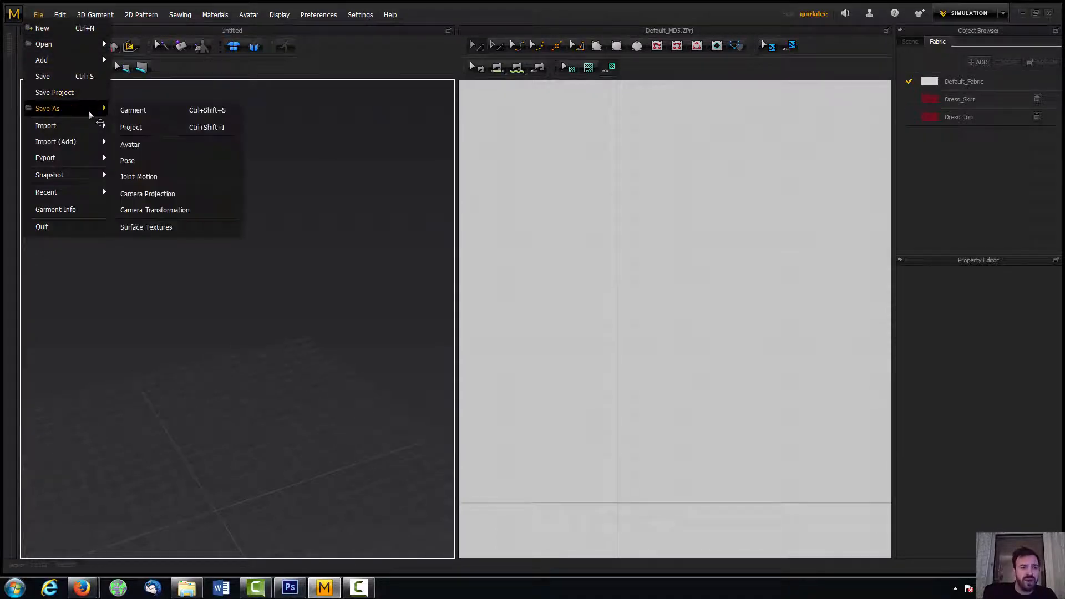
{"action": "left_click", "coordinate": [191, 128]}
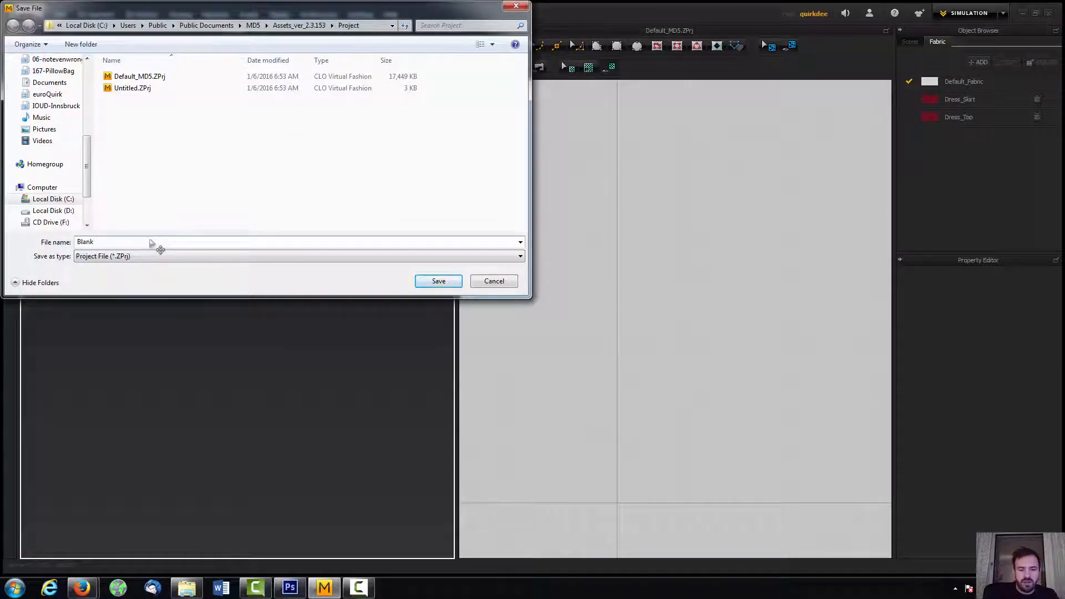
{"action": "type", "text": "ate"}
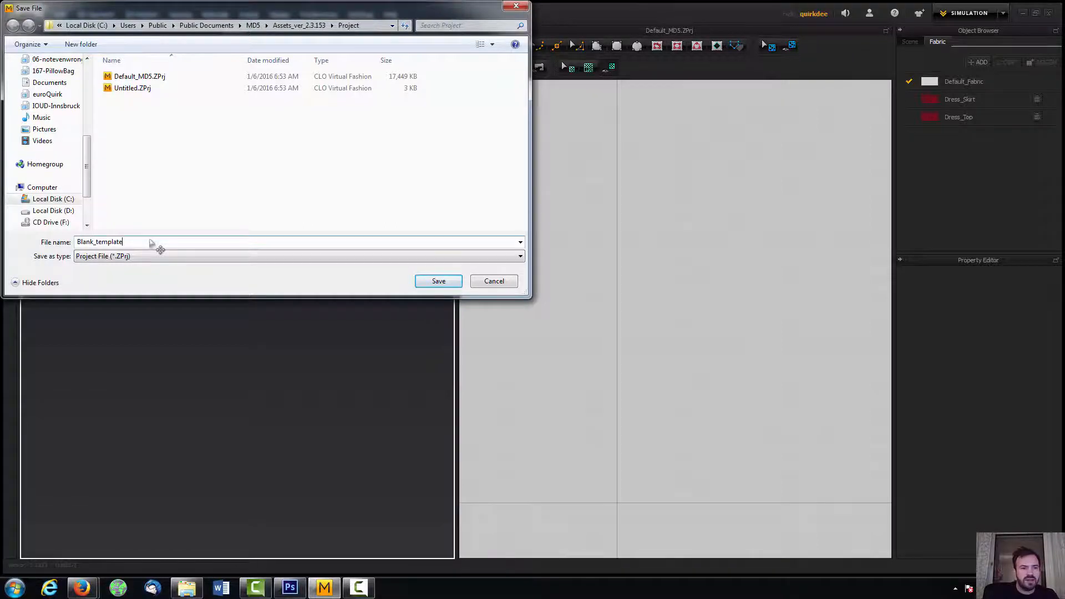
{"action": "key", "text": "Return"}
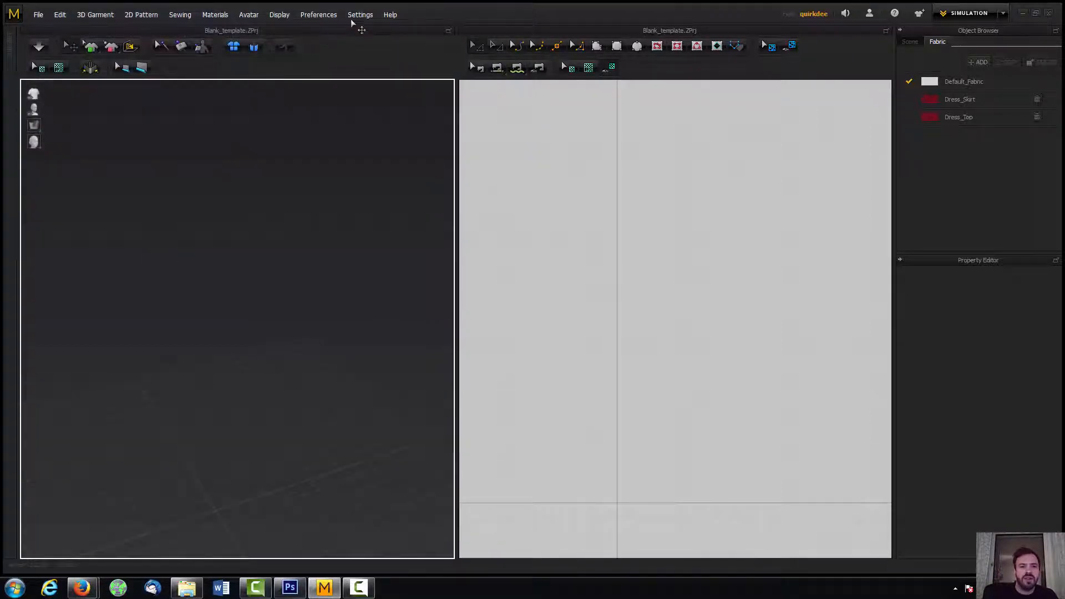
Set the default project file in the user settings to Blank_template.ZPrj, and close the settings.
{"action": "left_click", "coordinate": [358, 15]}
{"action": "left_click", "coordinate": [390, 44]}
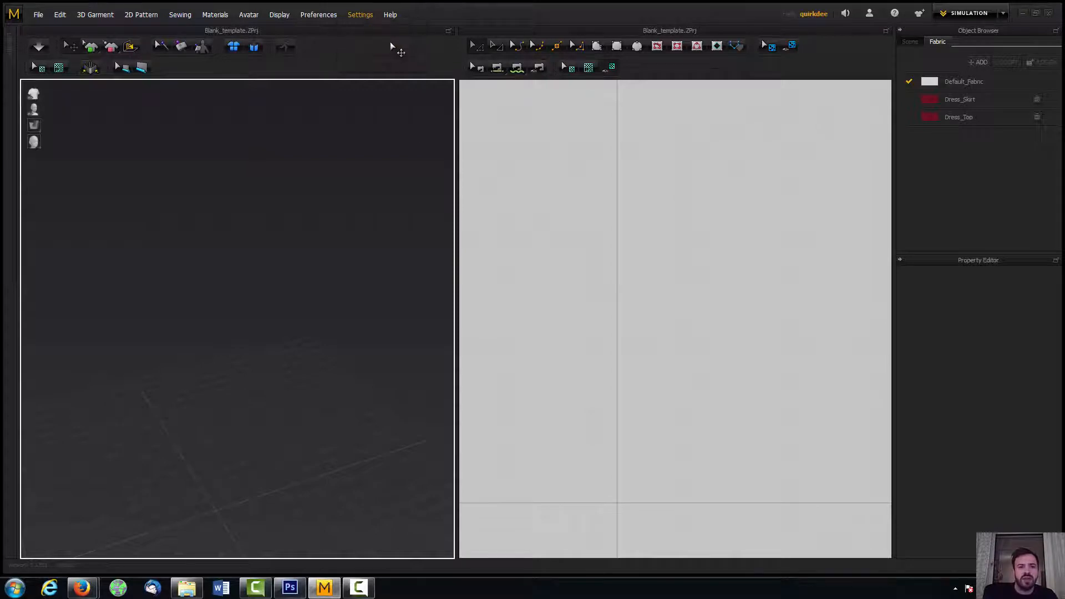
{"action": "left_click", "coordinate": [377, 122]}
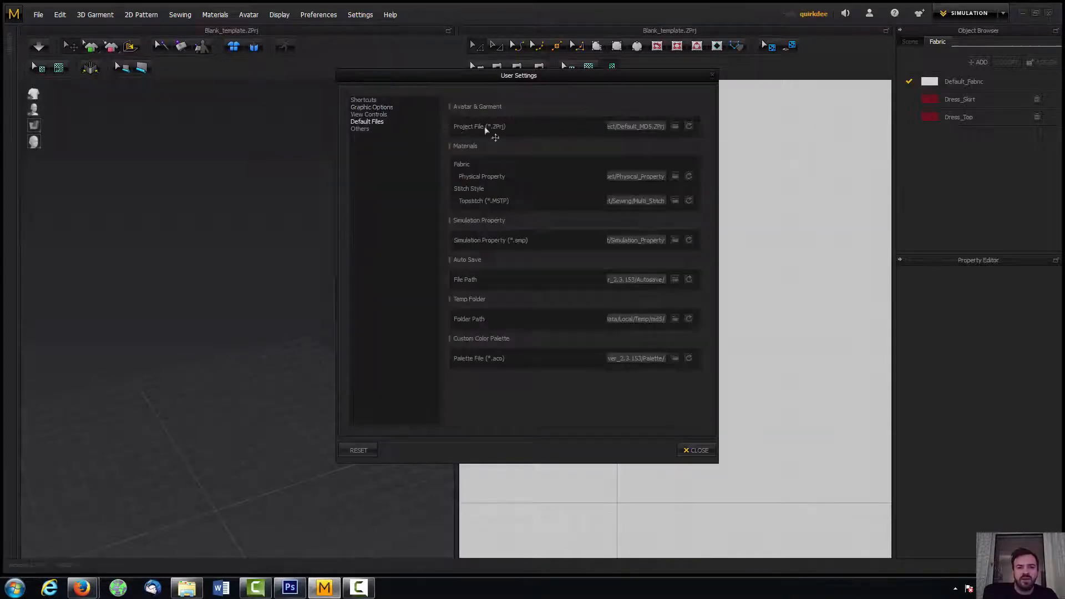
{"action": "left_click", "coordinate": [675, 128]}
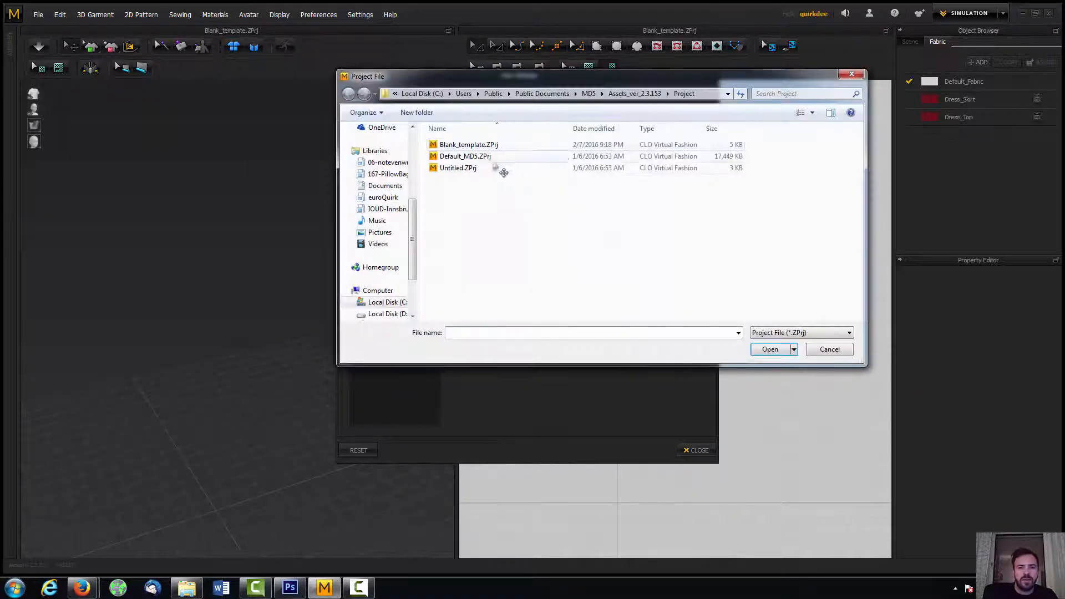
{"action": "left_click", "coordinate": [474, 147]}
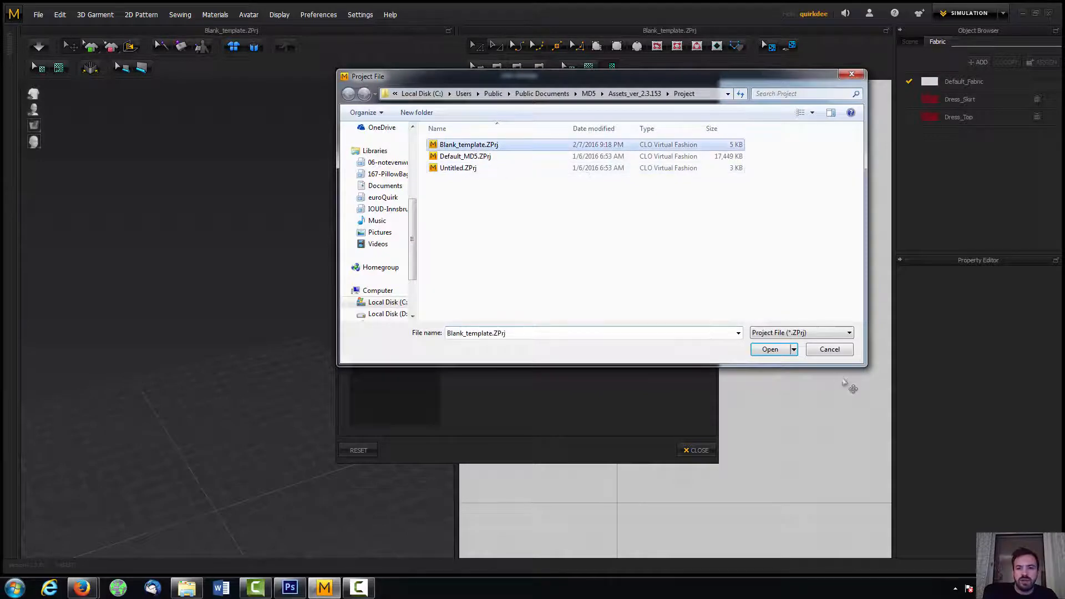
{"action": "left_click", "coordinate": [777, 351]}
{"action": "left_click", "coordinate": [526, 308]}
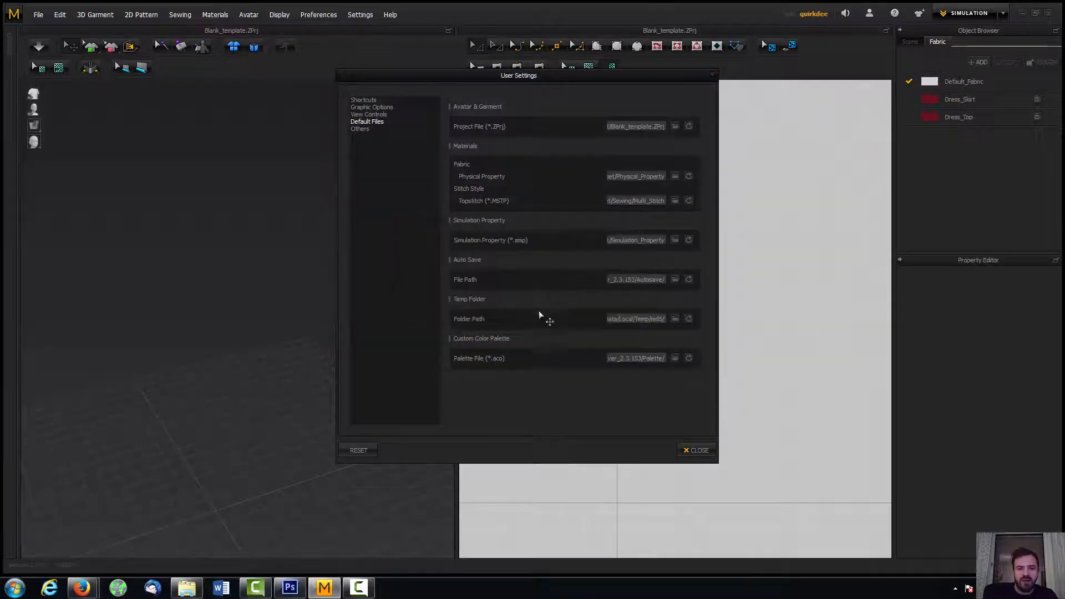
{"action": "left_click", "coordinate": [697, 450]}
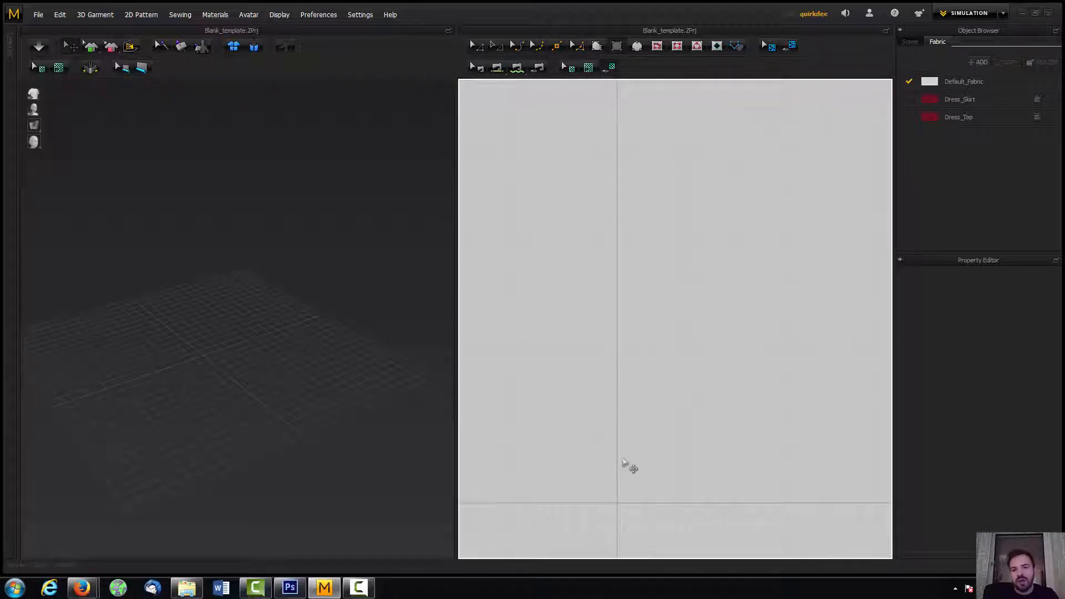
Draw a square pattern piece with a total outline length of about 6445 mm just above the 2D horizontal axis.
{"action": "middle_click_drag", "start_coordinate": [673, 370], "coordinate": [581, 307]}
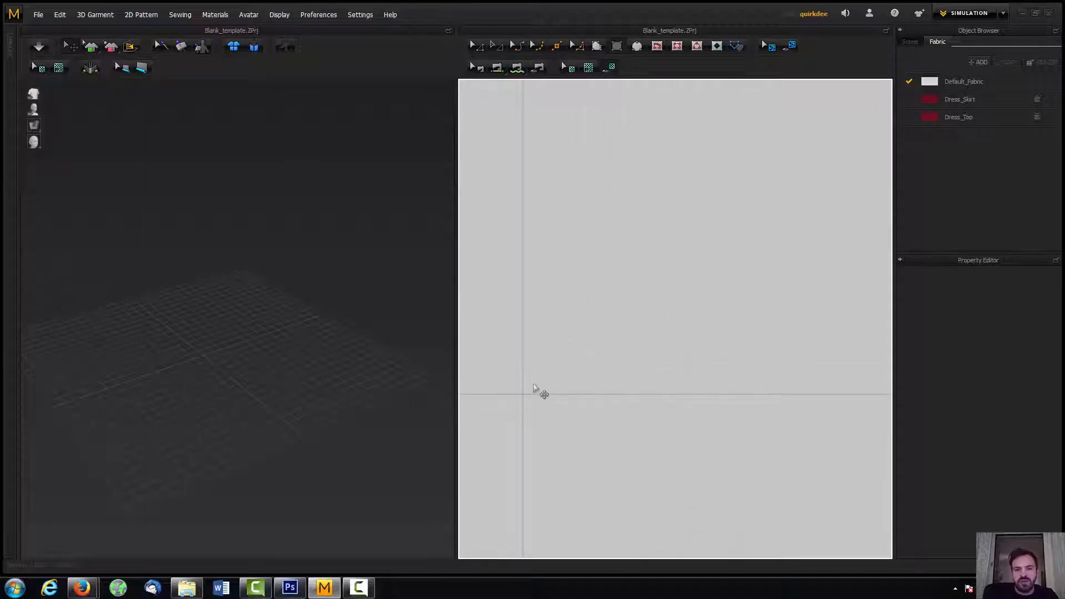
{"action": "left_click_drag", "start_coordinate": [534, 383], "coordinate": [730, 195]}
{"action": "right_click_drag", "start_coordinate": [328, 299], "coordinate": [258, 291]}
{"action": "scroll", "coordinate": [327, 252], "scroll_direction": "up", "scroll_amount": 3}
{"action": "scroll", "coordinate": [329, 252], "scroll_direction": "down", "scroll_amount": 1}
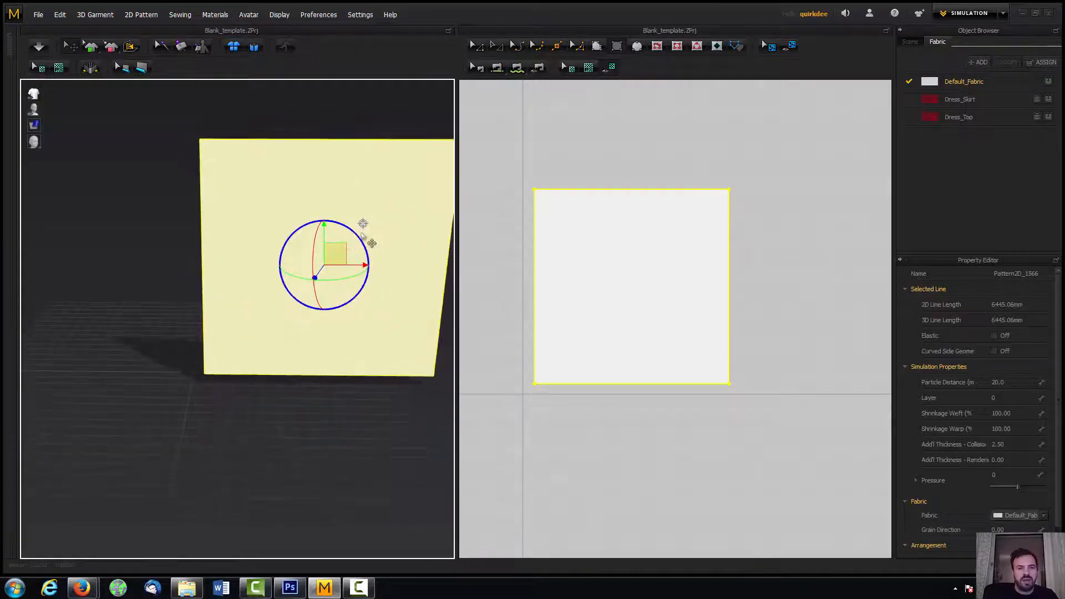
Try moving the square piece in 3D with the gizmo in screen coordinates.
{"action": "right_click_drag", "start_coordinate": [329, 252], "coordinate": [221, 305]}
{"action": "left_click_drag", "start_coordinate": [125, 304], "coordinate": [213, 290]}
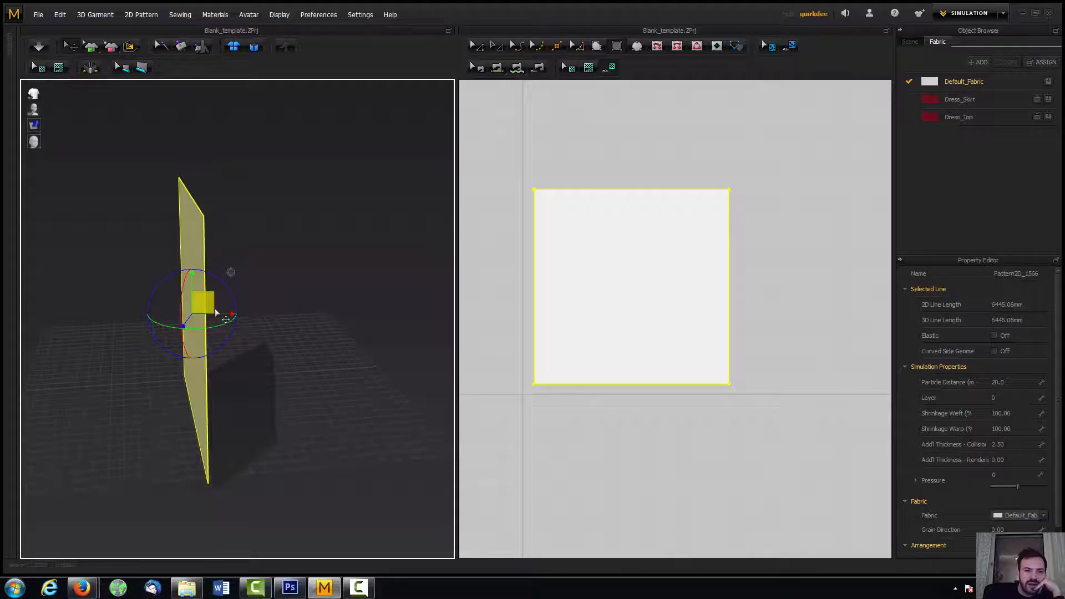
{"action": "left_click_drag", "start_coordinate": [204, 308], "coordinate": [176, 304]}
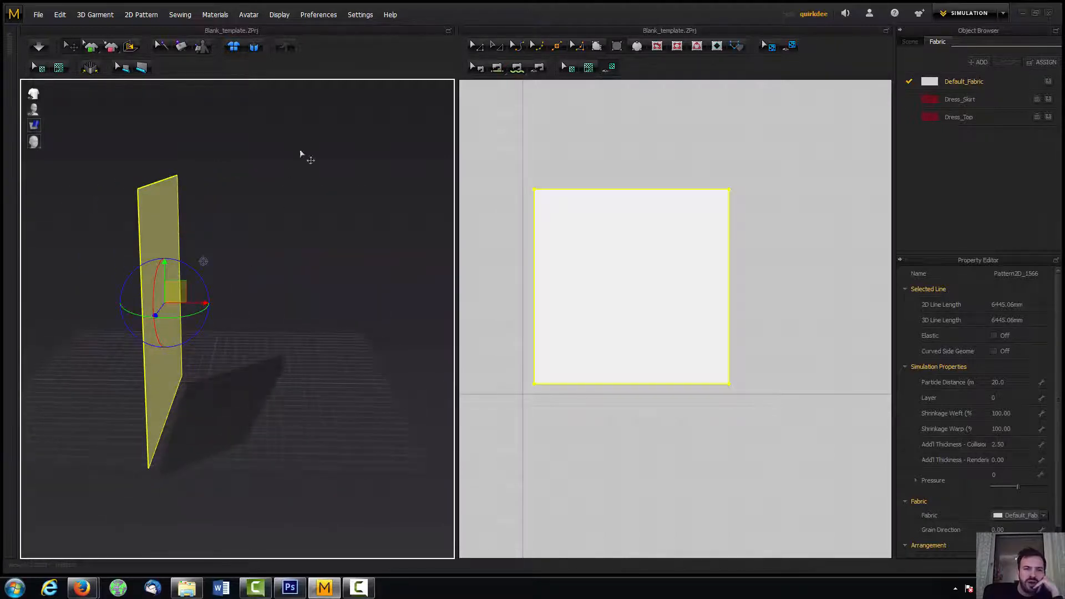
Switch the 3D gizmo from screen coordinates to axis-aligned coordinates, and try it on the square piece.
{"action": "left_click", "coordinate": [331, 17]}
{"action": "mouse_move", "coordinate": [333, 28]}
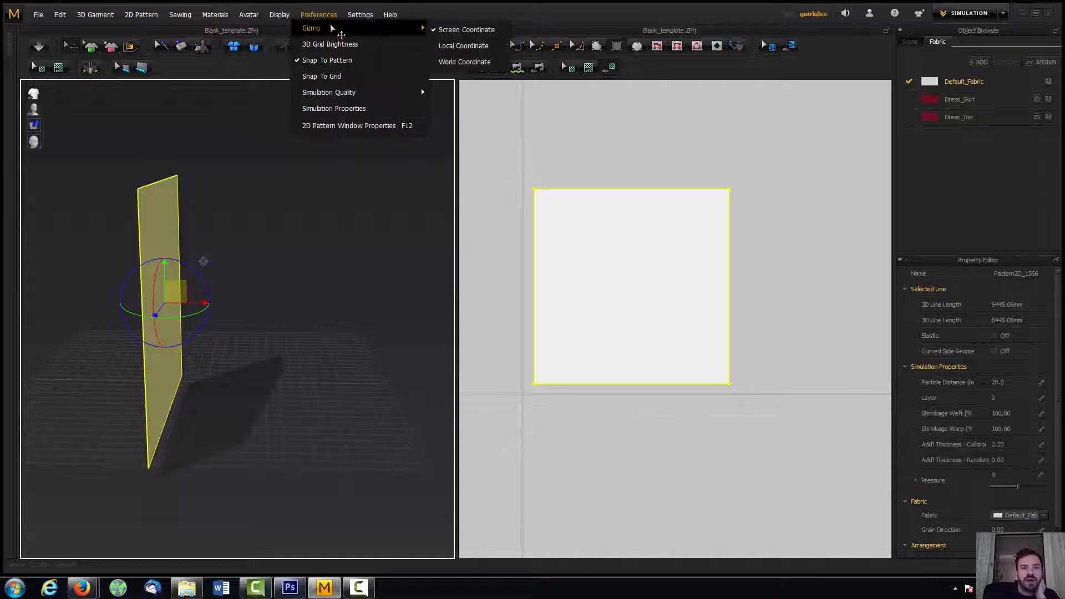
{"action": "left_click", "coordinate": [479, 53]}
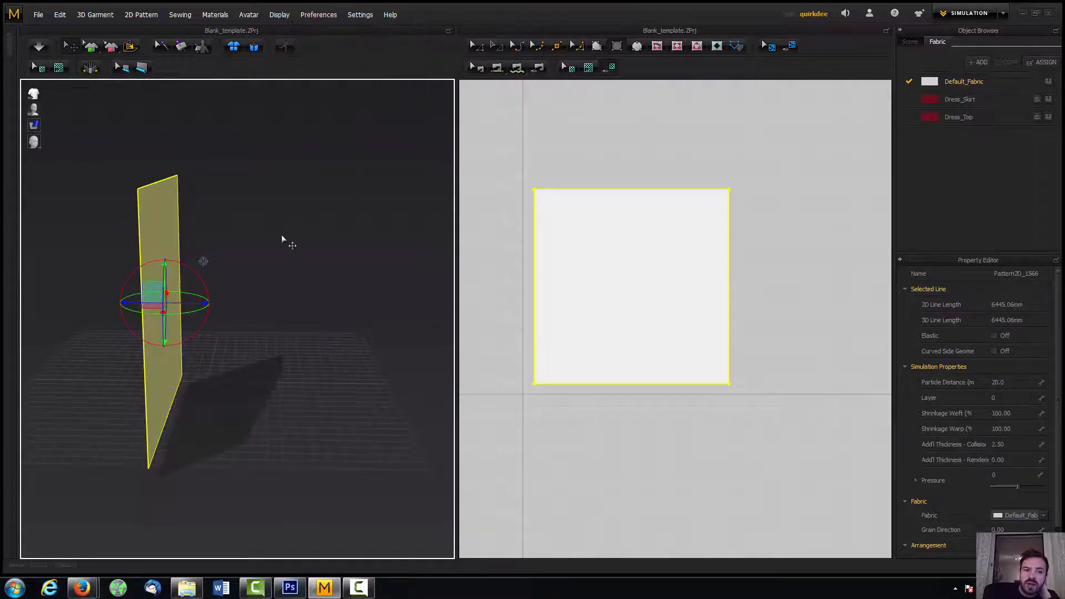
{"action": "right_click_drag", "start_coordinate": [285, 237], "coordinate": [195, 348]}
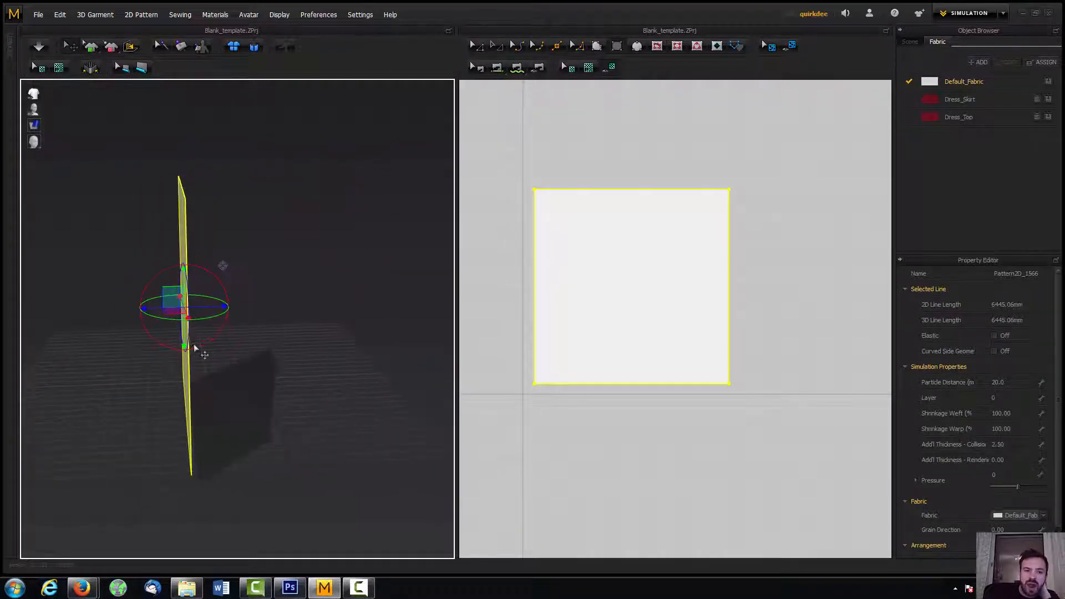
{"action": "right_click_drag", "start_coordinate": [238, 301], "coordinate": [334, 271]}
Delete the unused Dress_Skirt and Dress_Top fabrics from the fabric list.
{"action": "left_click", "coordinate": [993, 101]}
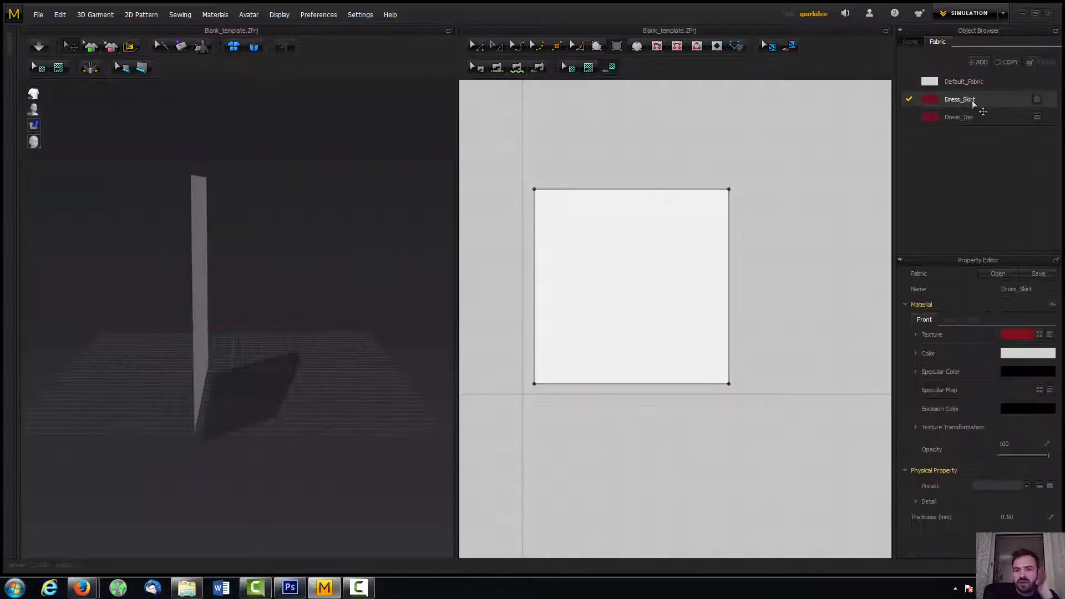
{"action": "key", "text": "Delete"}
{"action": "left_click", "coordinate": [979, 101]}
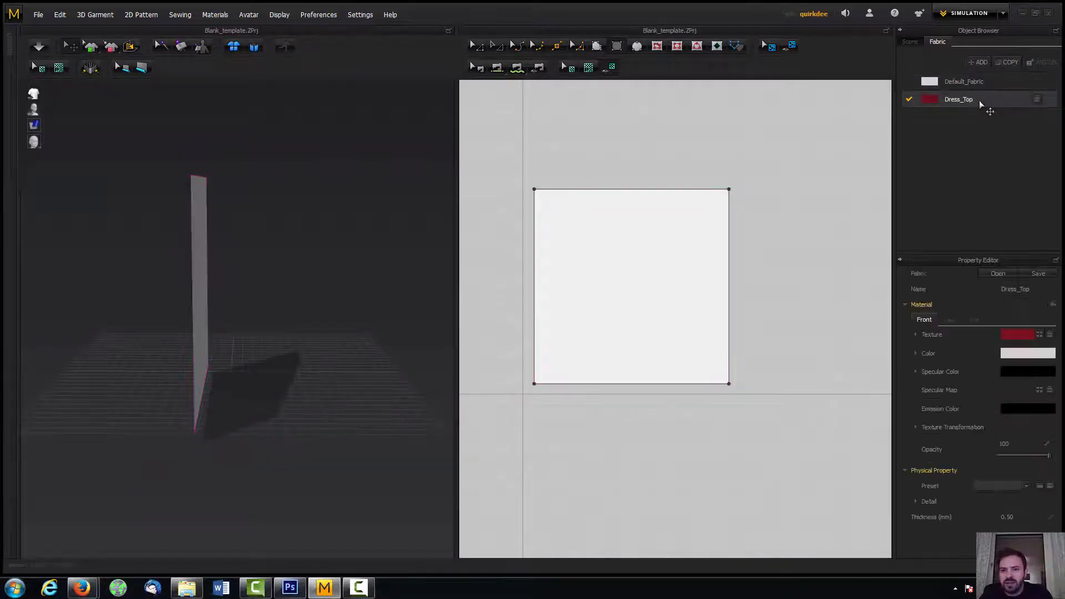
{"action": "key", "text": "Delete"}
Give the back of Default_Fabric its own material instead of the front's, and set its color to red (AB1A1A).
{"action": "left_click", "coordinate": [954, 83]}
{"action": "right_click_drag", "start_coordinate": [278, 299], "coordinate": [239, 315]}
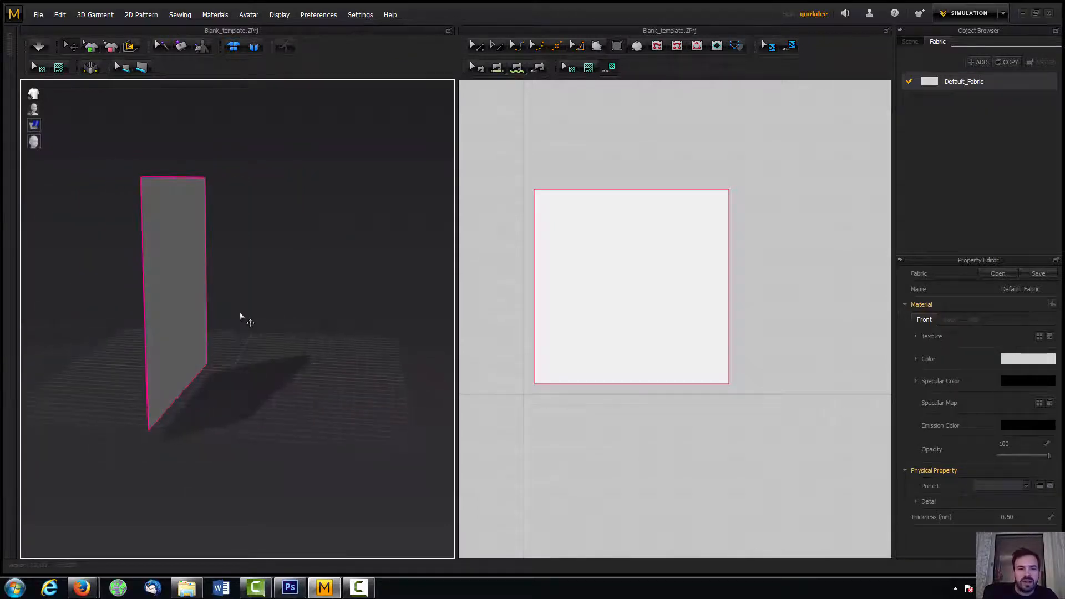
{"action": "left_click", "coordinate": [950, 321]}
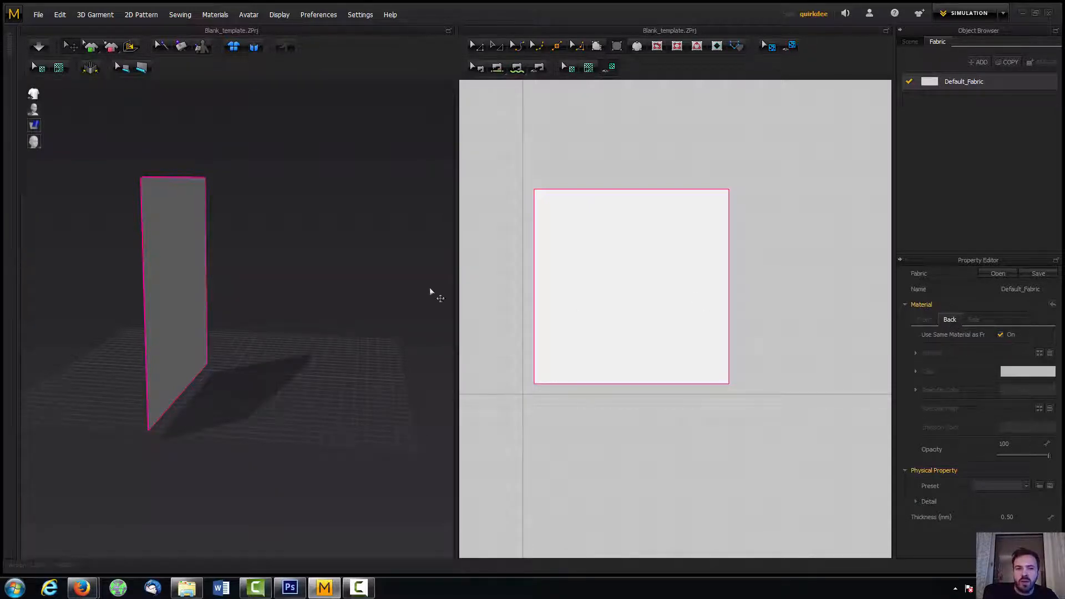
{"action": "left_click", "coordinate": [1000, 335]}
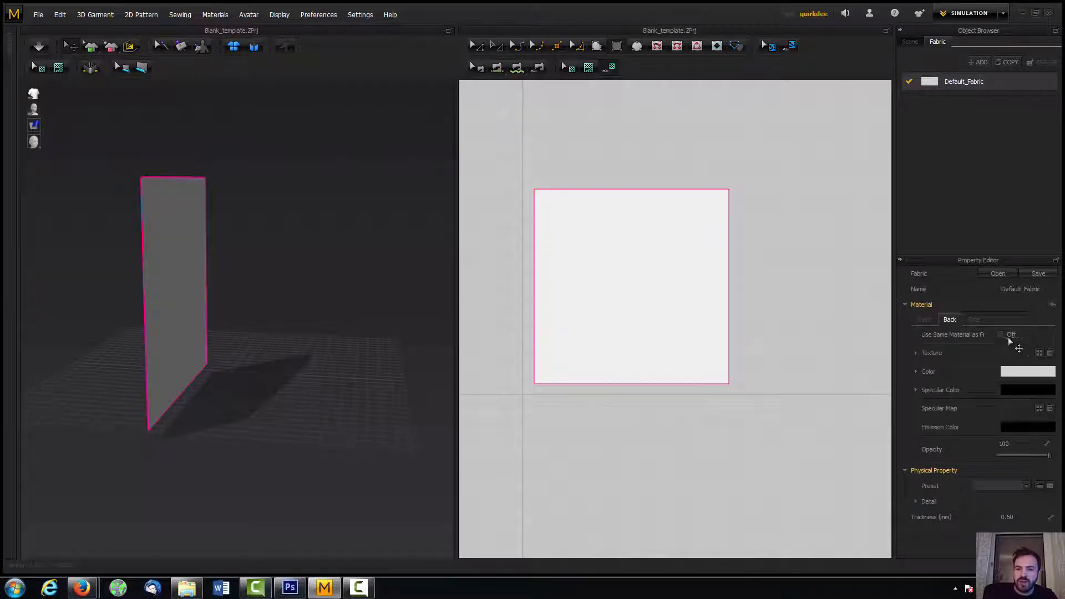
{"action": "left_click", "coordinate": [1004, 373]}
{"action": "left_click", "coordinate": [497, 161]}
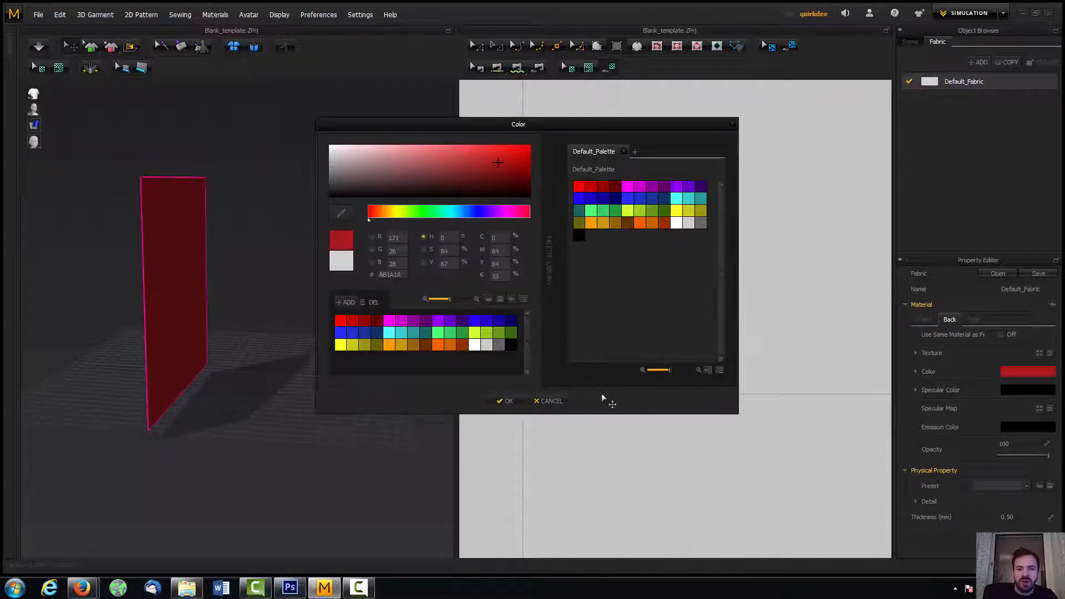
{"action": "left_click", "coordinate": [505, 401]}
{"action": "right_click_drag", "start_coordinate": [207, 305], "coordinate": [217, 284]}
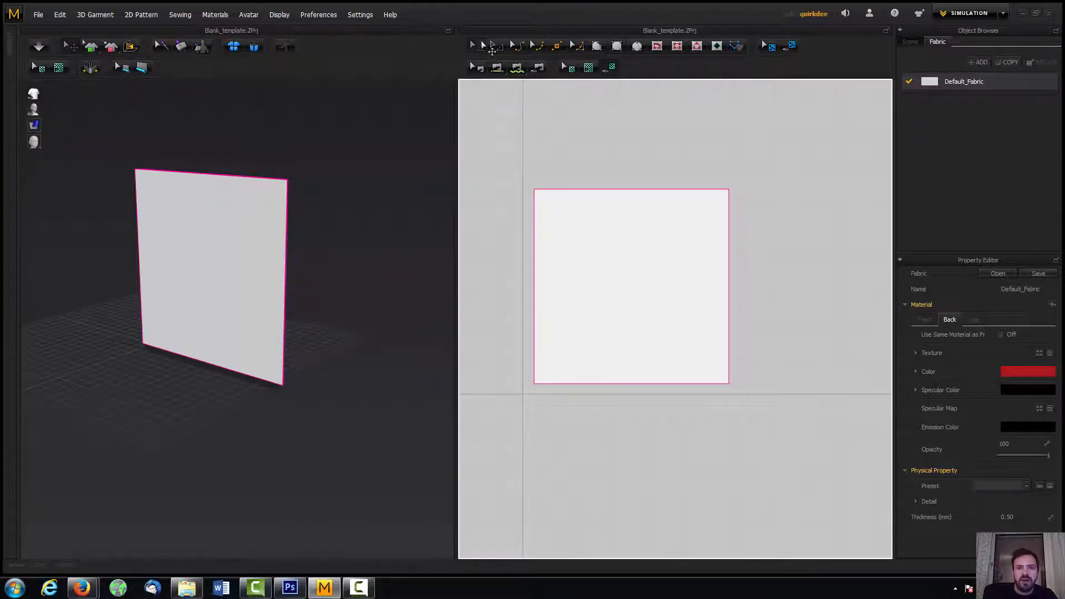
Copy the square pattern piece and mirror-paste the copy beside the original, just above the 2D horizontal axis.
{"action": "left_click", "coordinate": [656, 288]}
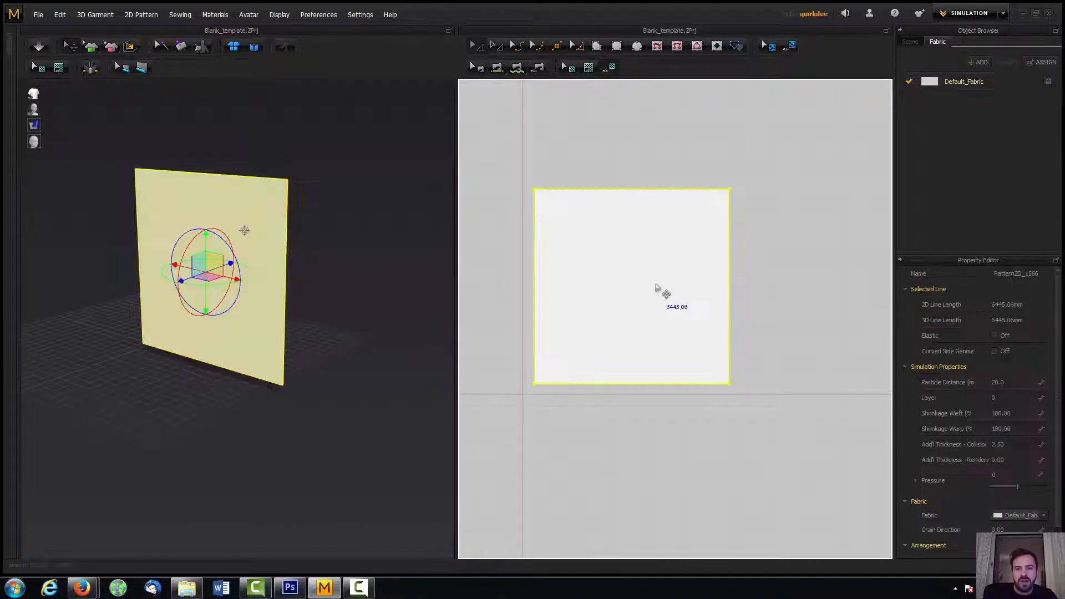
{"action": "scroll", "coordinate": [655, 285], "scroll_direction": "up", "scroll_amount": 2}
{"action": "scroll", "coordinate": [643, 282], "scroll_direction": "down", "scroll_amount": 3}
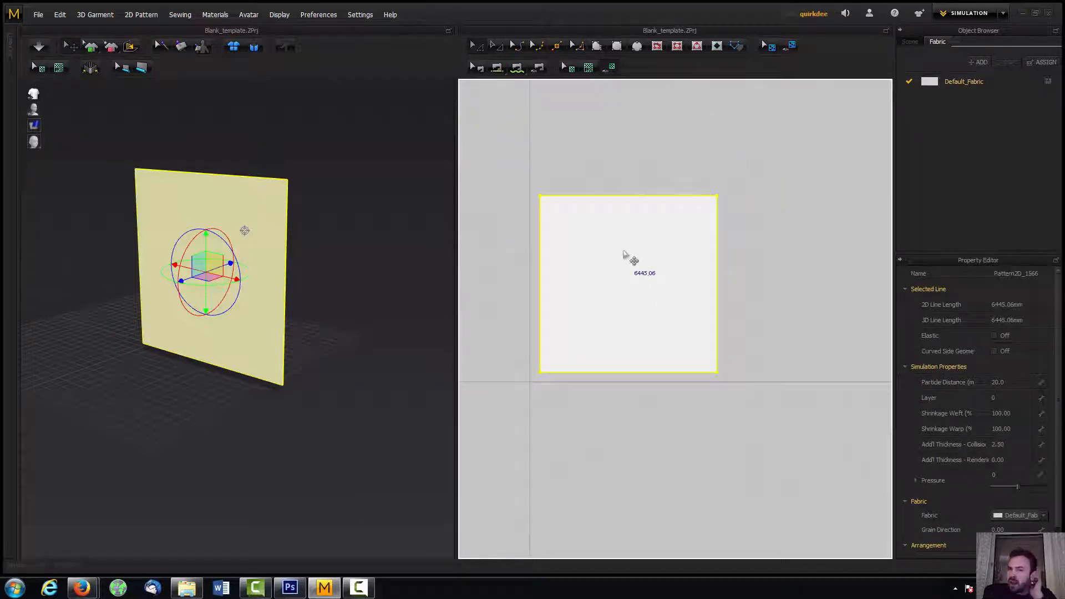
{"action": "right_click", "coordinate": [626, 258]}
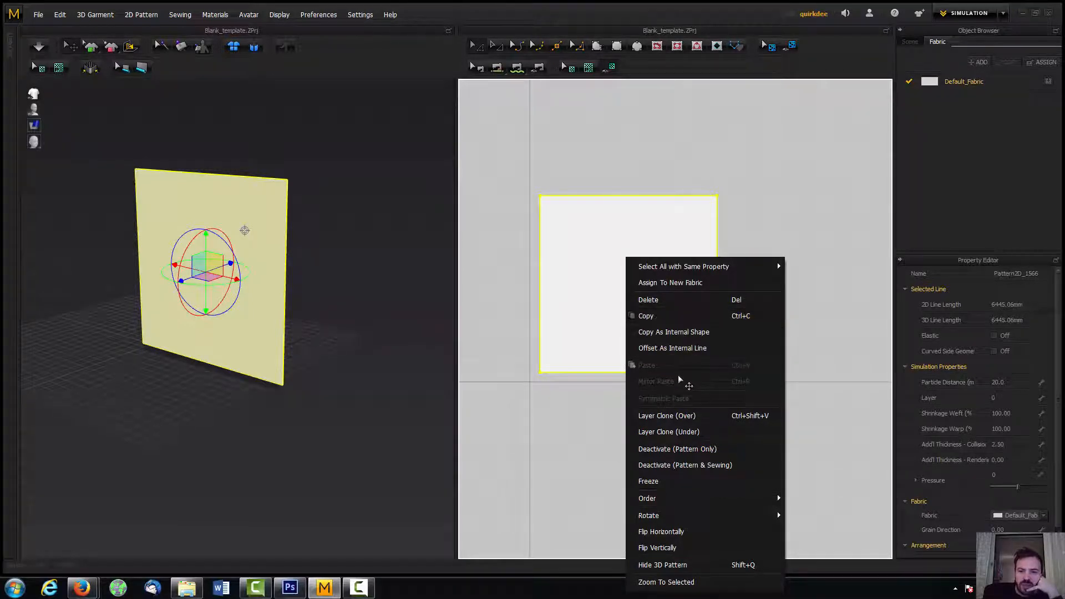
{"action": "left_click", "coordinate": [680, 314]}
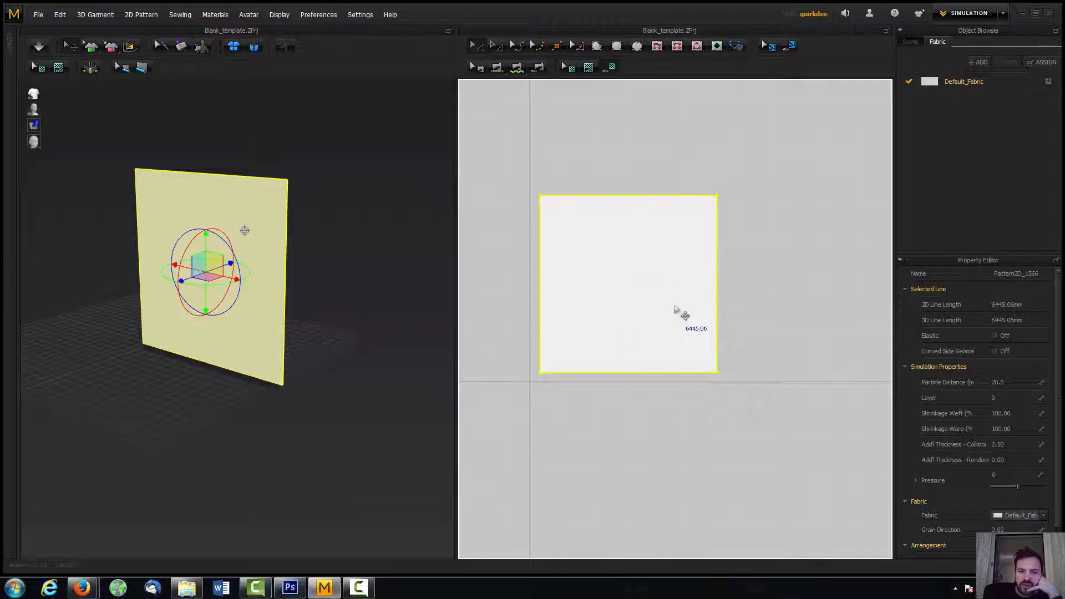
{"action": "scroll", "coordinate": [675, 306], "scroll_direction": "up", "scroll_amount": 3}
{"action": "scroll", "coordinate": [674, 304], "scroll_direction": "down", "scroll_amount": 4}
{"action": "right_click_drag", "start_coordinate": [711, 309], "coordinate": [631, 304]}
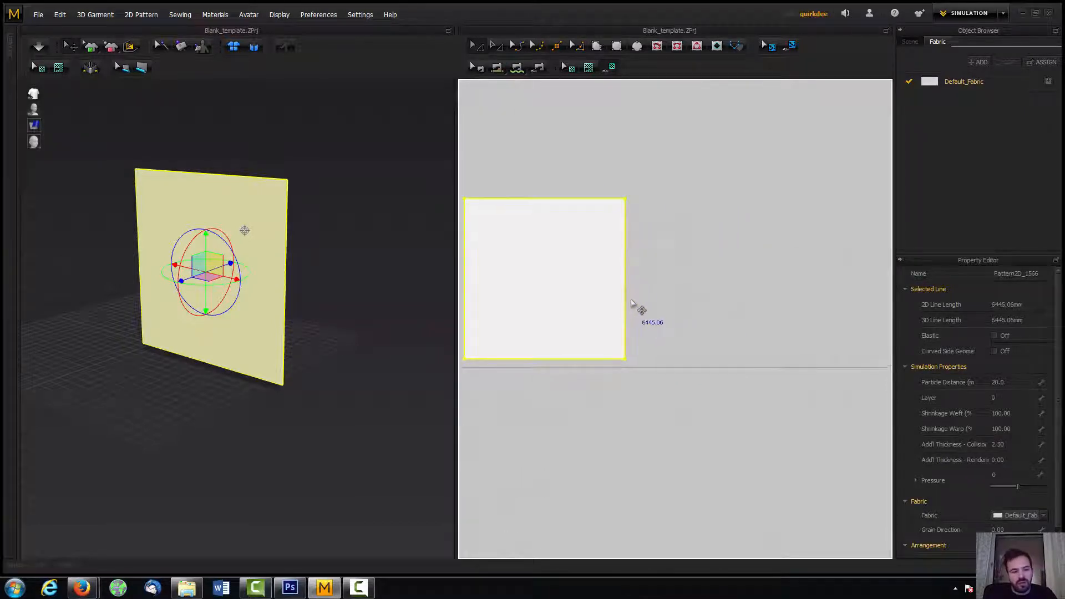
{"action": "right_click", "coordinate": [611, 287]}
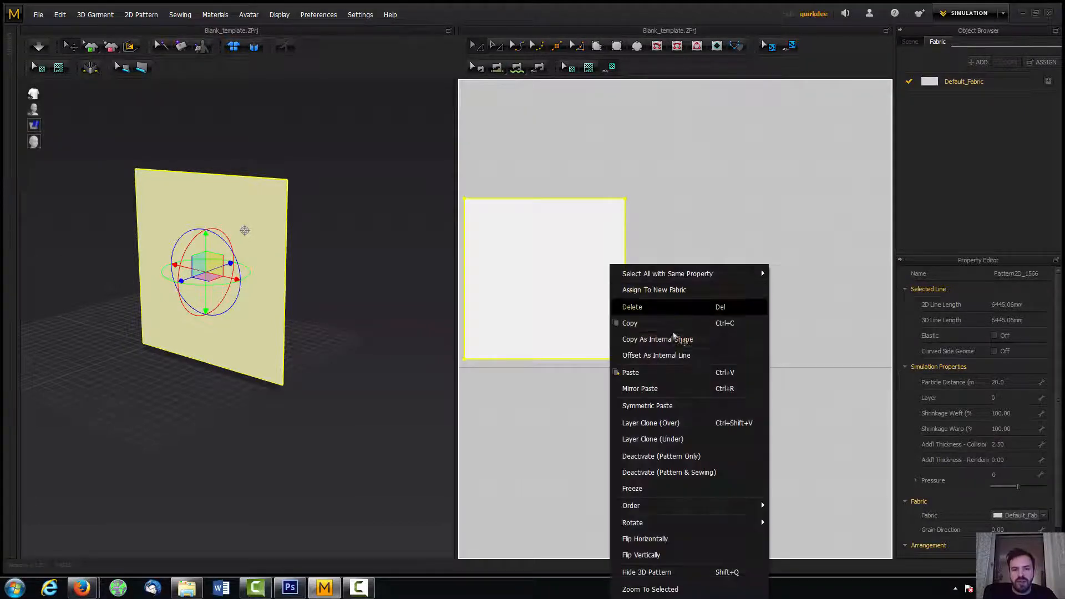
{"action": "left_click", "coordinate": [684, 394]}
{"action": "left_click", "coordinate": [750, 296]}
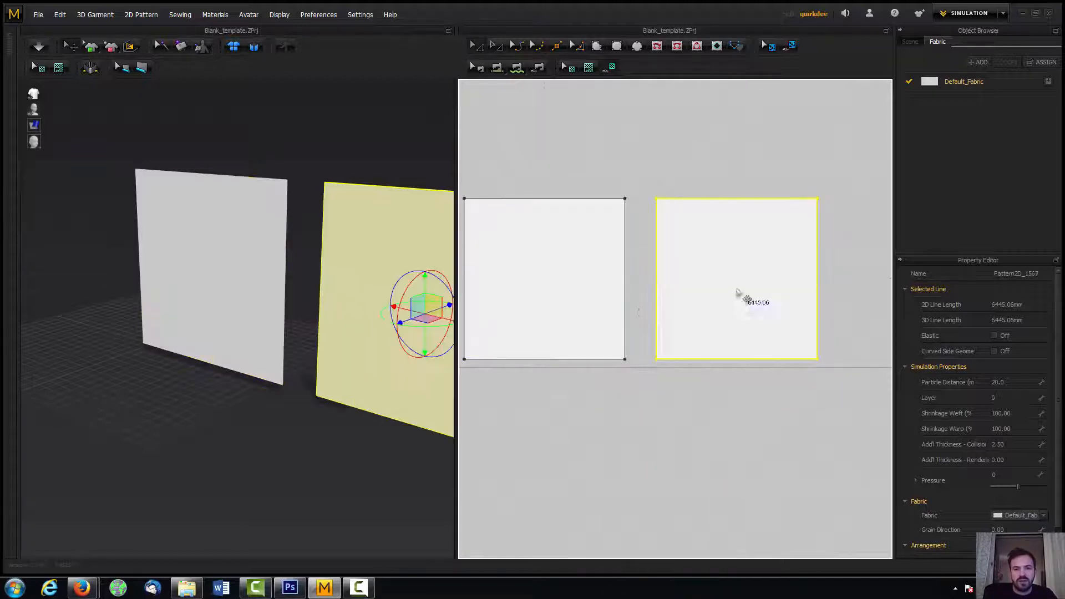
Flip the mirrored square horizontally in the 3D arrangement so that its red back side faces the original square.
{"action": "right_click_drag", "start_coordinate": [364, 383], "coordinate": [394, 361]}
{"action": "scroll", "coordinate": [316, 361], "scroll_direction": "down", "scroll_amount": 4}
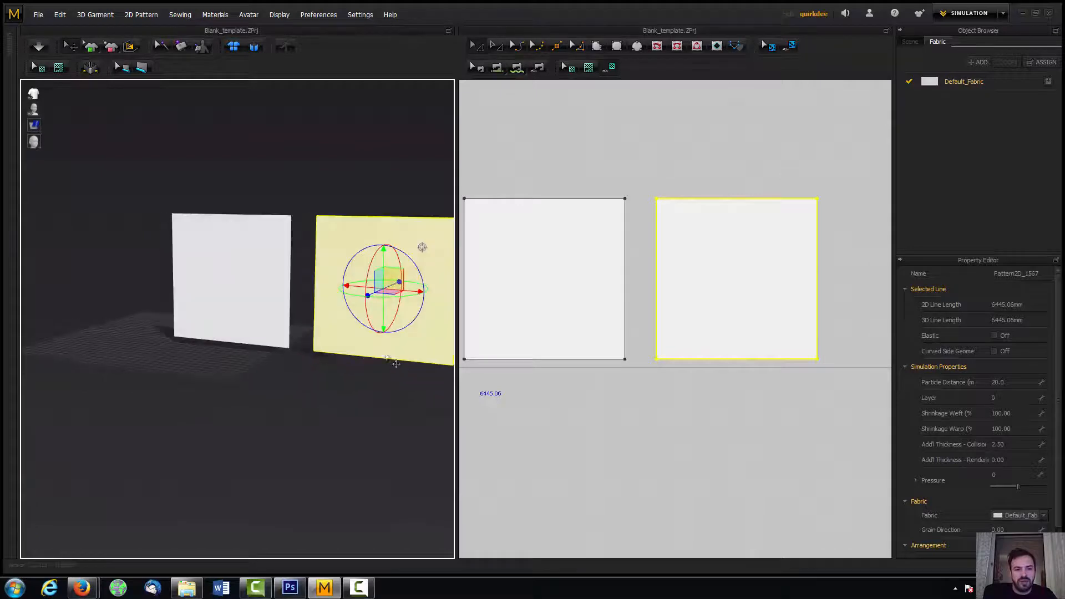
{"action": "middle_click_drag", "start_coordinate": [353, 360], "coordinate": [296, 386]}
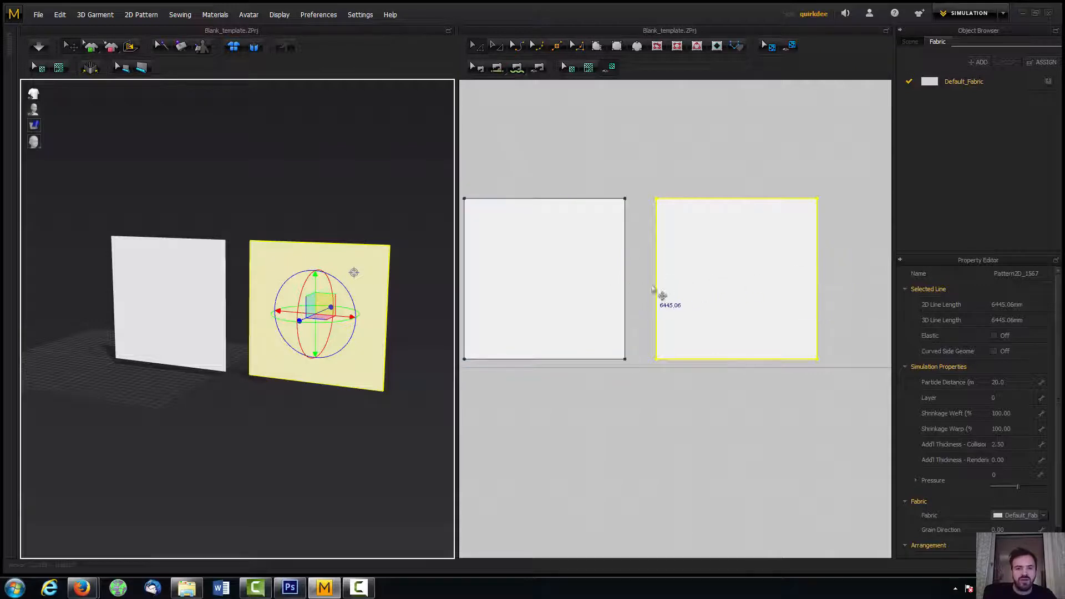
{"action": "right_click_drag", "start_coordinate": [362, 341], "coordinate": [378, 273]}
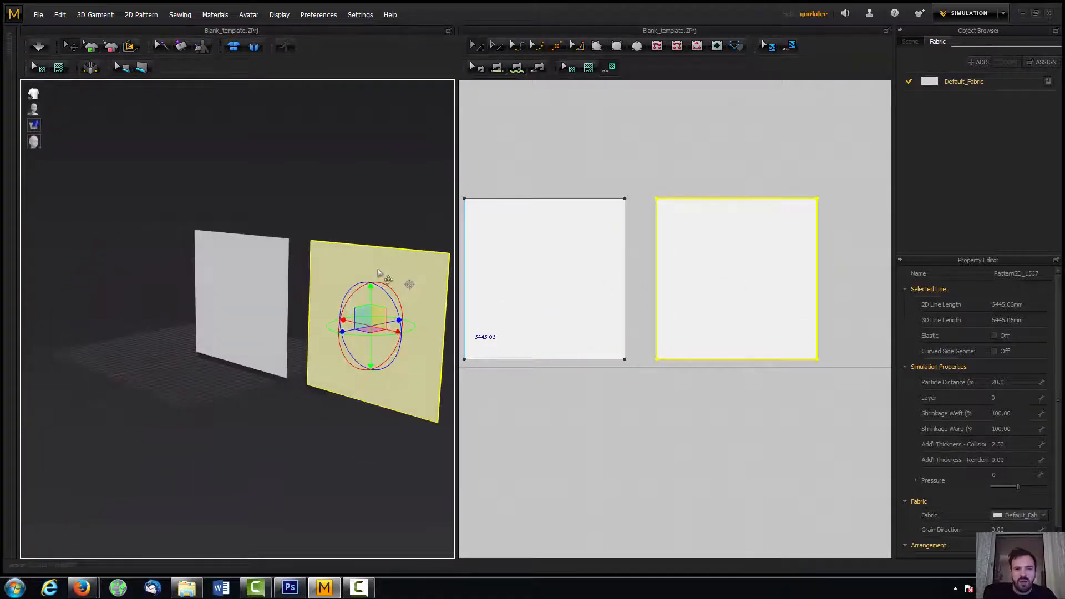
{"action": "right_click", "coordinate": [717, 247]}
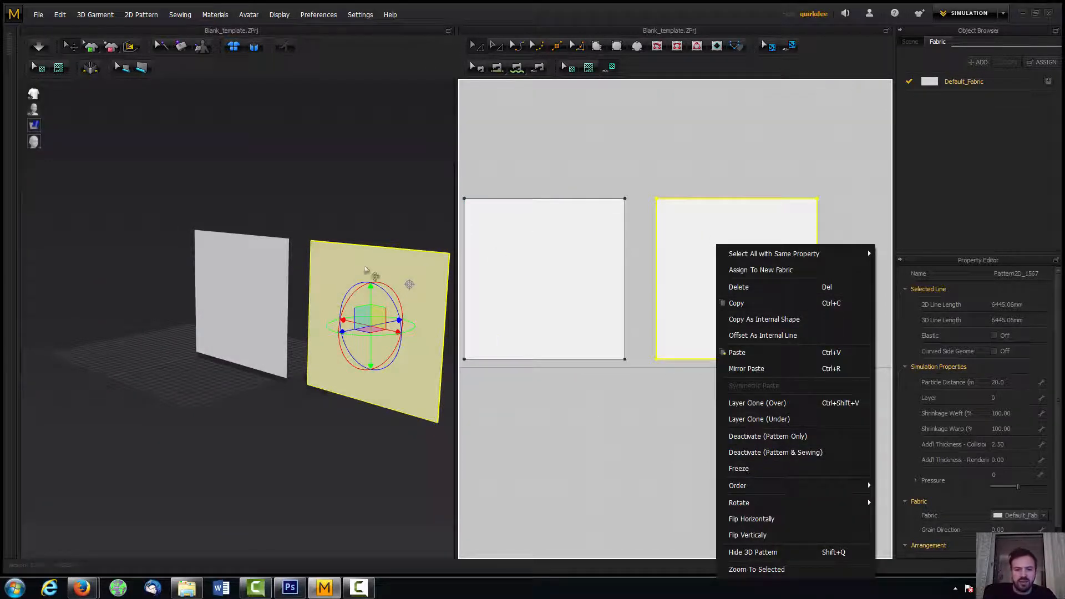
{"action": "right_click_drag", "start_coordinate": [341, 288], "coordinate": [275, 280]}
{"action": "right_click", "coordinate": [282, 262]}
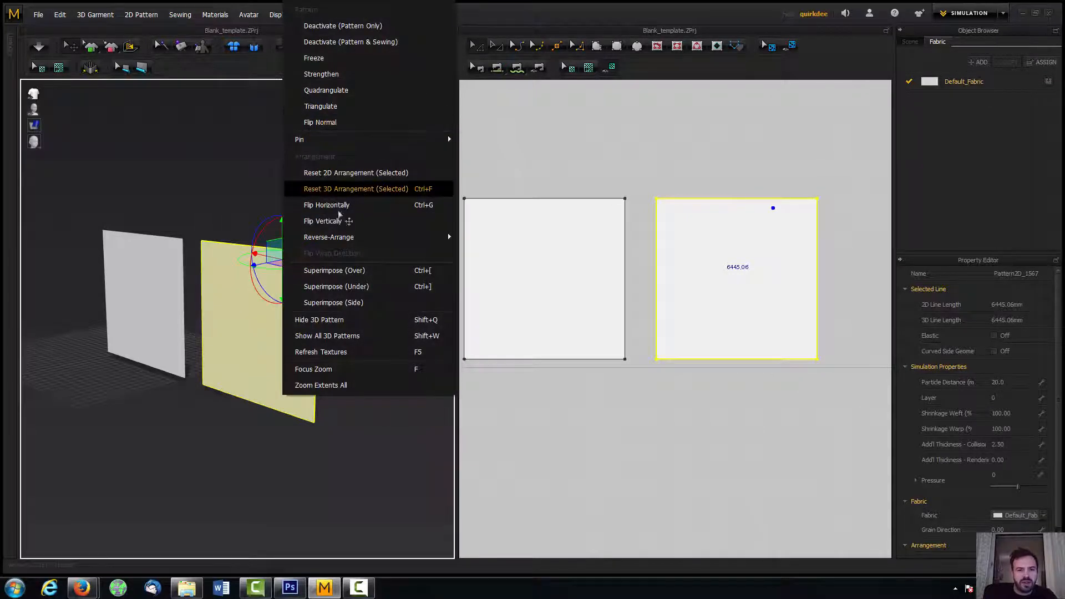
{"action": "left_click", "coordinate": [397, 205]}
{"action": "left_click", "coordinate": [381, 336]}
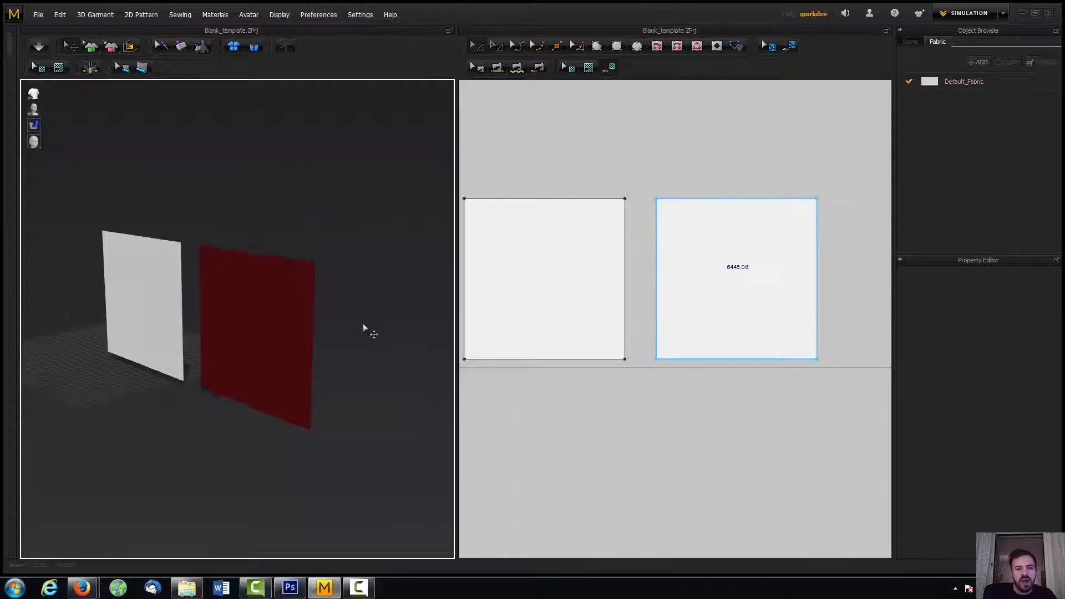
Move the flipped square in 3D with the gizmo so it stands parallel behind the original square with a gap.
{"action": "right_click_drag", "start_coordinate": [363, 326], "coordinate": [221, 325]}
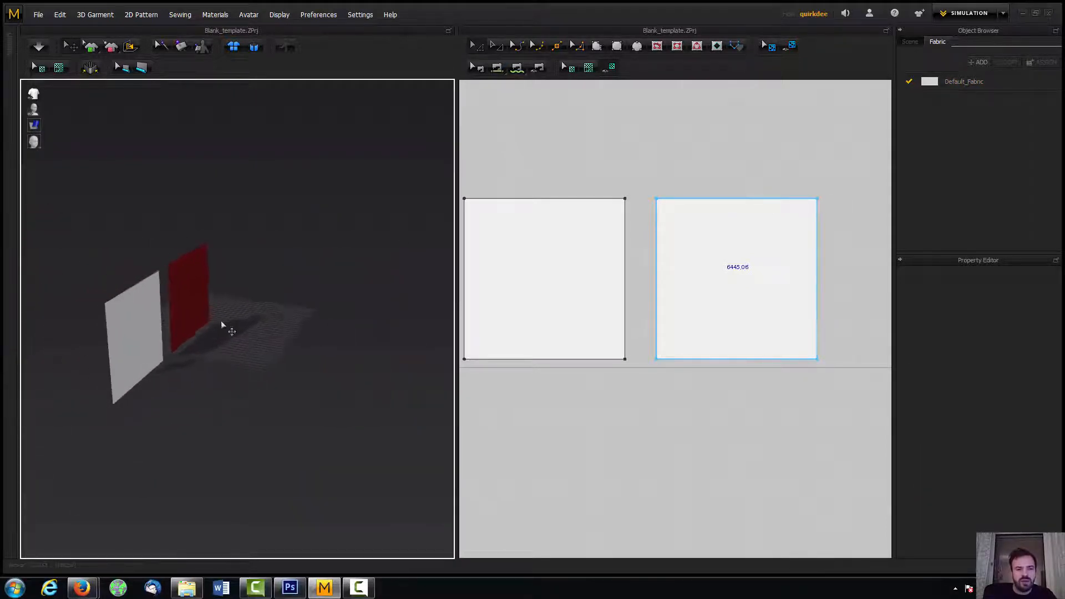
{"action": "left_click", "coordinate": [142, 338]}
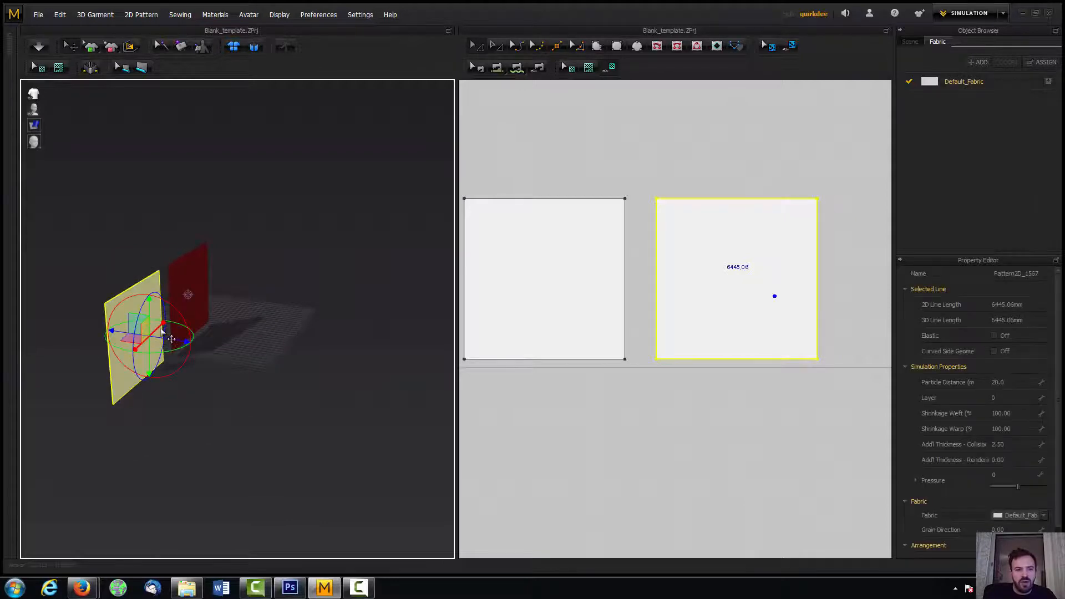
{"action": "left_click_drag", "start_coordinate": [171, 338], "coordinate": [224, 298]}
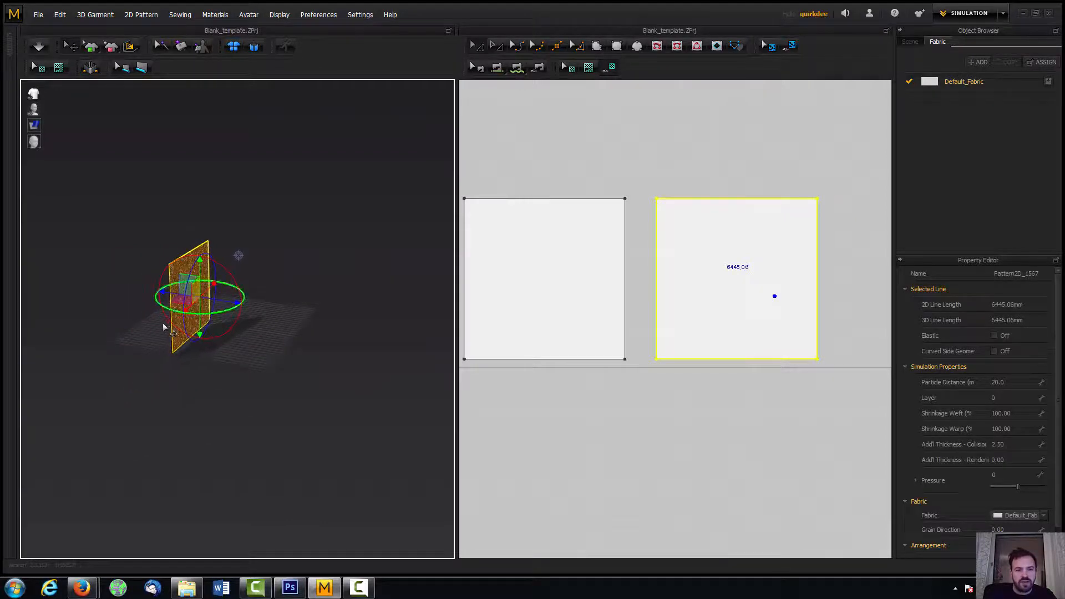
{"action": "right_click_drag", "start_coordinate": [162, 323], "coordinate": [283, 308]}
{"action": "left_click", "coordinate": [374, 316]}
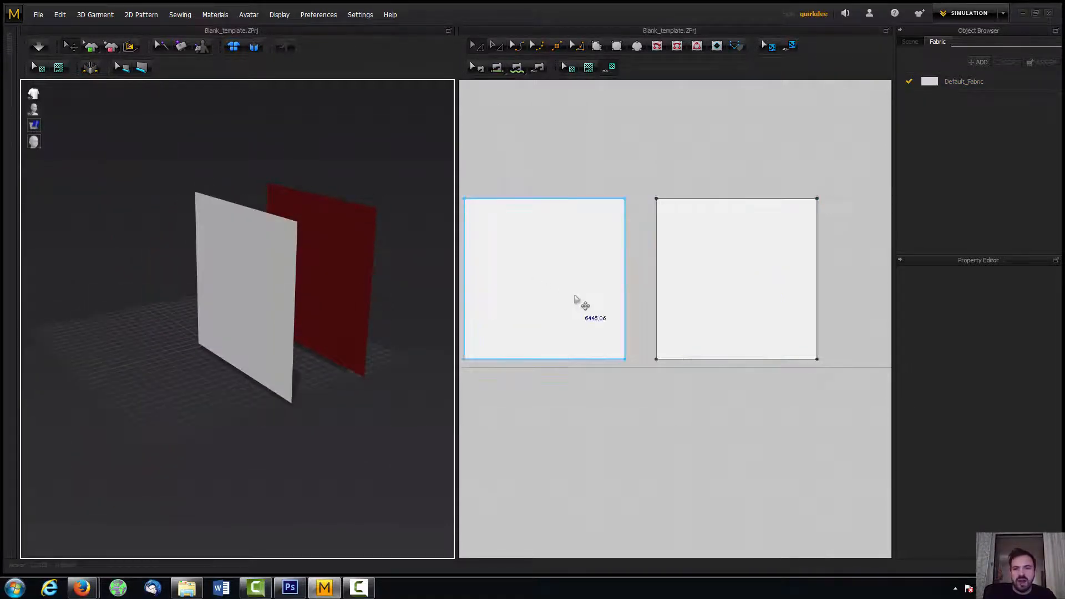
Examine which 2D edges of the two squares correspond to the facing vertical edges on the same side in 3D.
{"action": "middle_click_drag", "start_coordinate": [574, 299], "coordinate": [611, 324]}
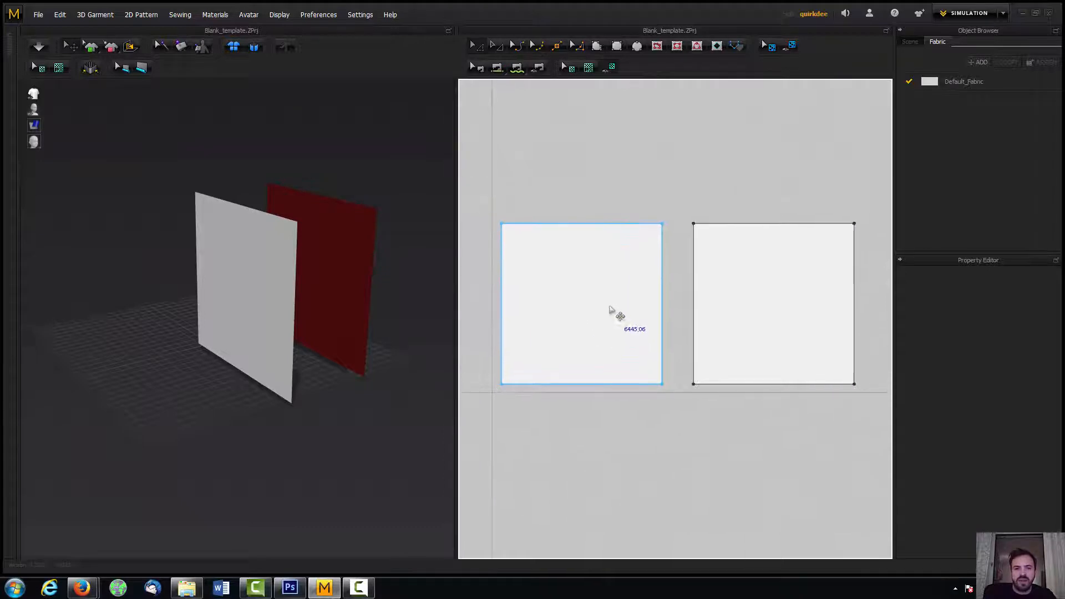
{"action": "left_click", "coordinate": [501, 72]}
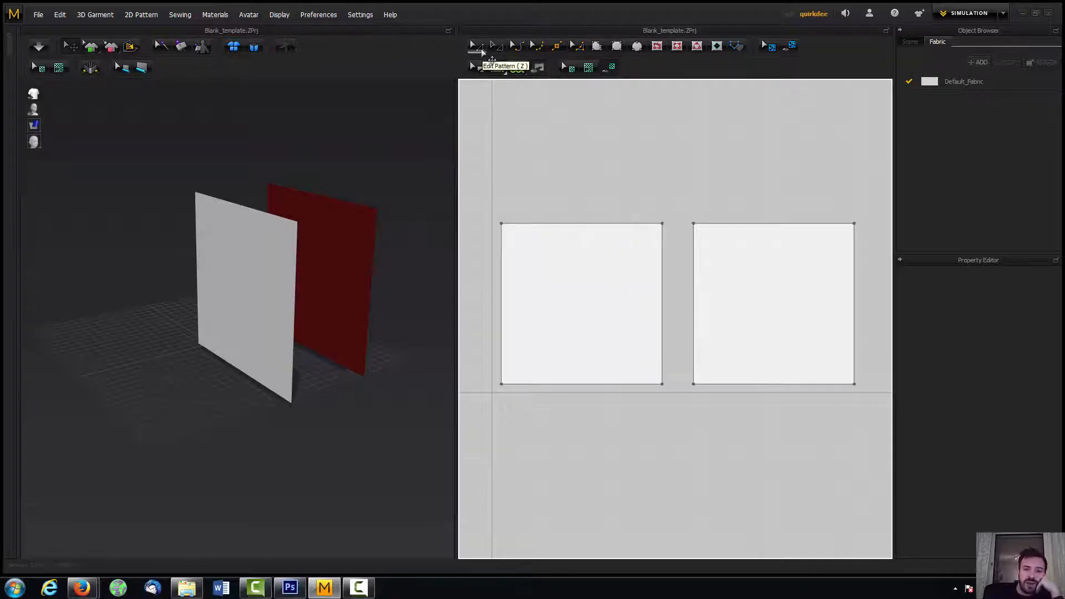
{"action": "left_click", "coordinate": [480, 49]}
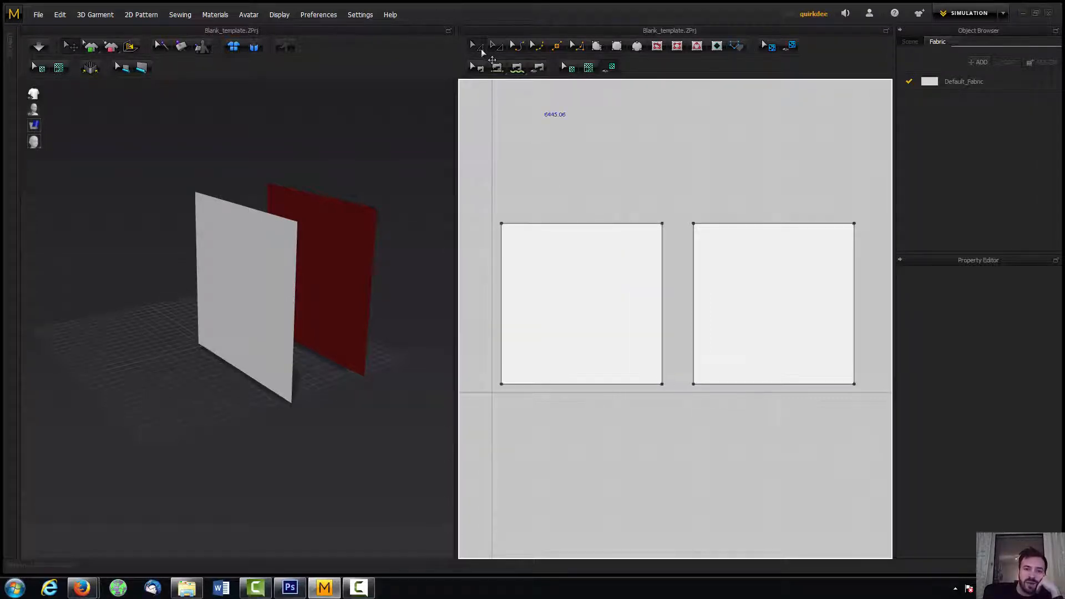
{"action": "left_click", "coordinate": [293, 258]}
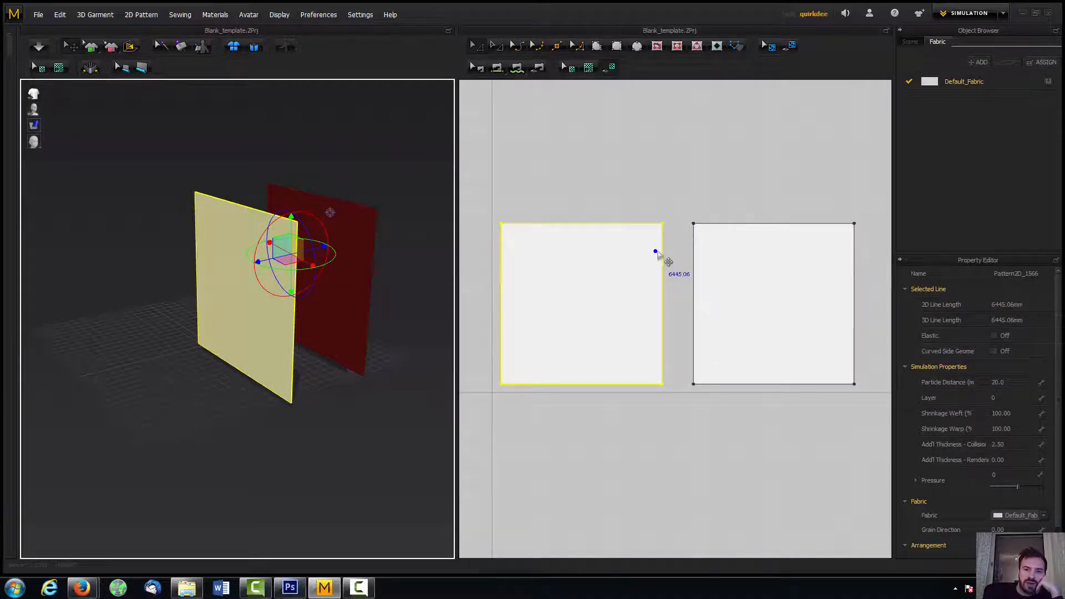
{"action": "left_click", "coordinate": [516, 69]}
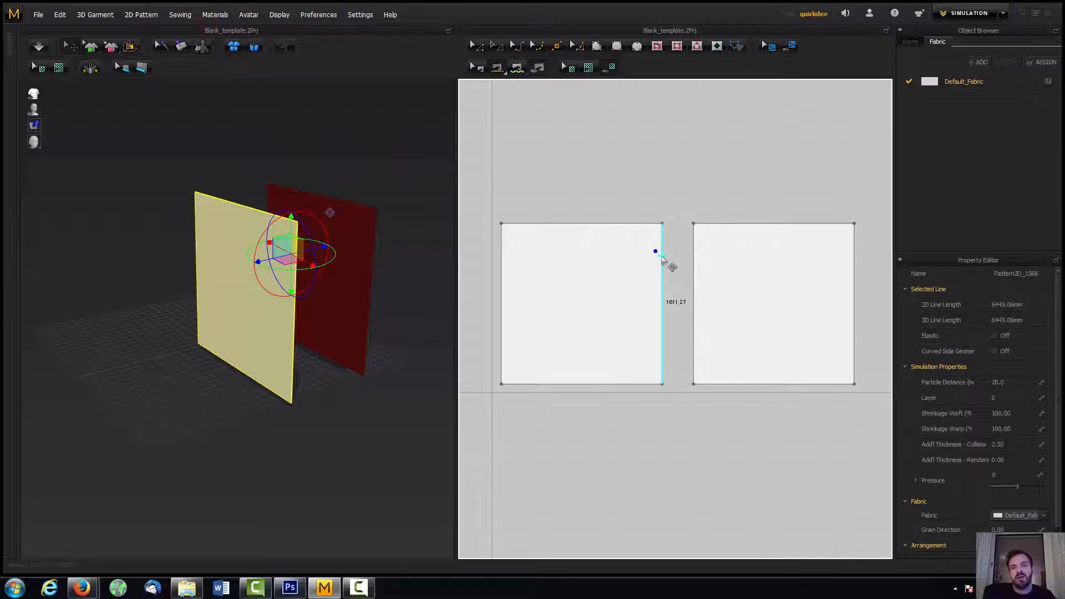
{"action": "left_click", "coordinate": [483, 50]}
{"action": "scroll", "coordinate": [669, 221], "scroll_direction": "up", "scroll_amount": 3}
{"action": "middle_click_drag", "start_coordinate": [701, 198], "coordinate": [632, 143]}
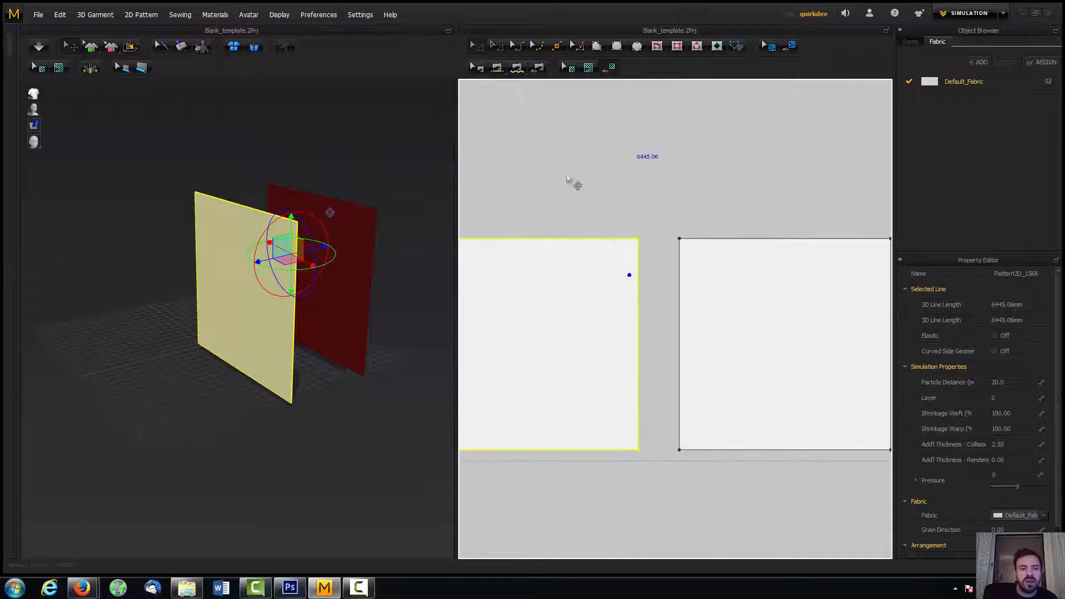
{"action": "left_click", "coordinate": [374, 233]}
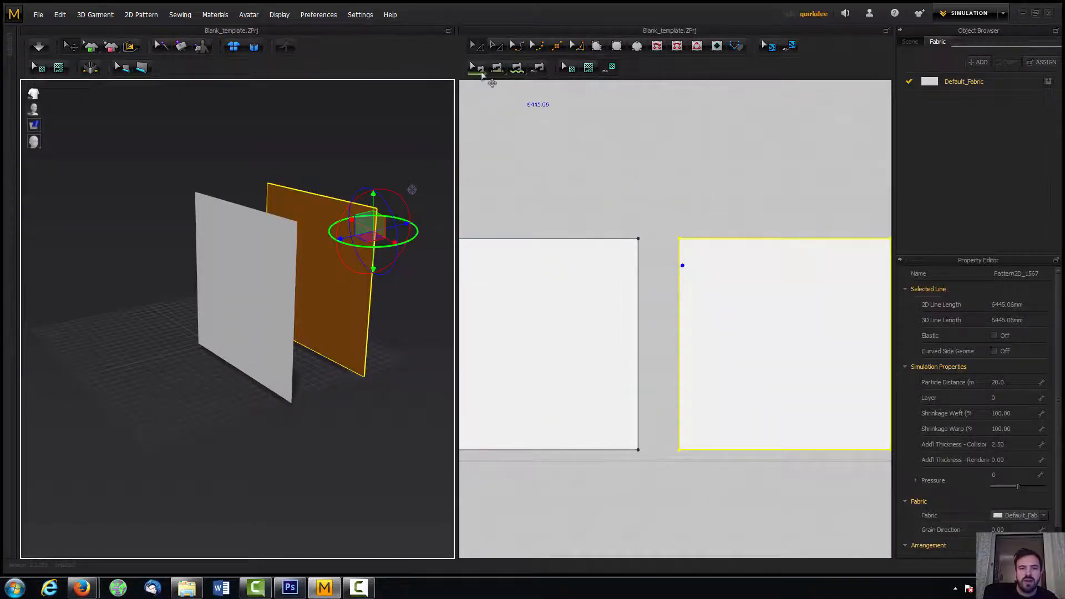
Sew the adjacent vertical edges of the two squares together with a segment seam.
{"action": "left_click", "coordinate": [476, 67]}
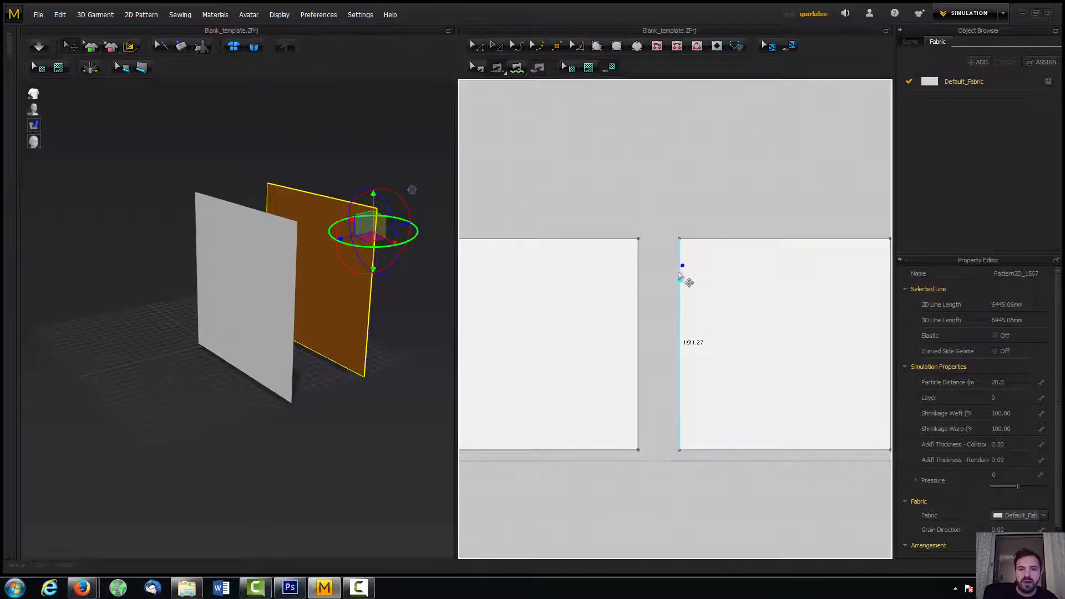
{"action": "left_click", "coordinate": [679, 275]}
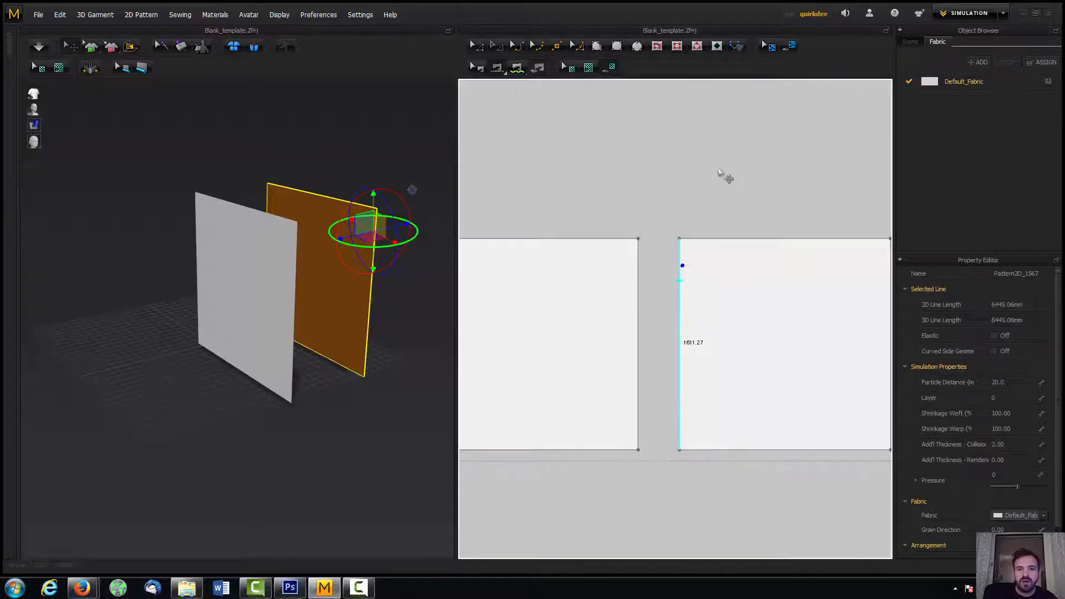
{"action": "left_click", "coordinate": [637, 283]}
{"action": "right_click_drag", "start_coordinate": [697, 206], "coordinate": [633, 174]}
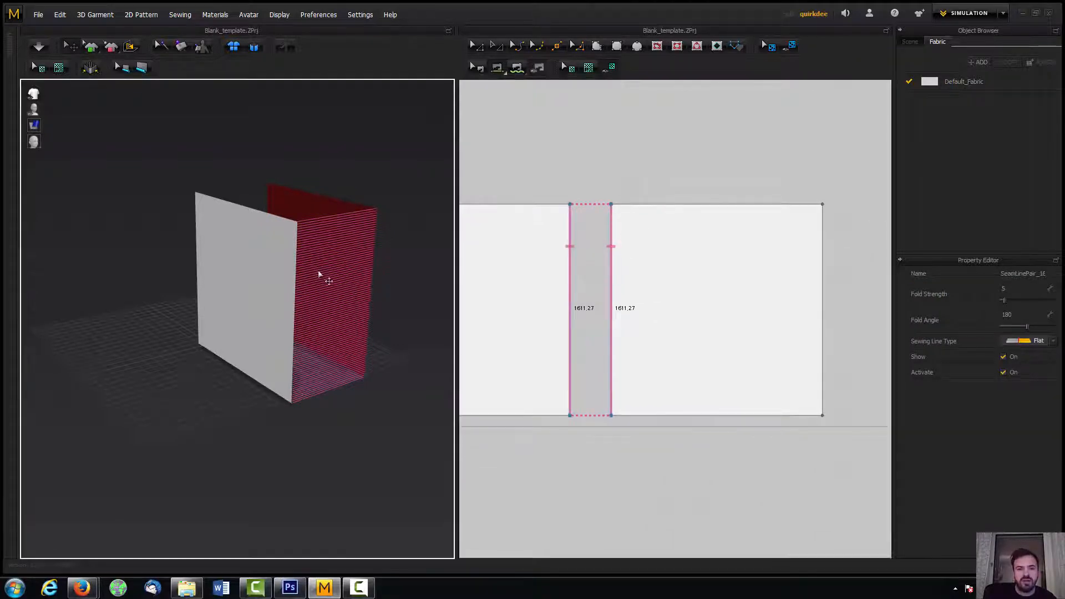
{"action": "right_click_drag", "start_coordinate": [324, 276], "coordinate": [339, 288]}
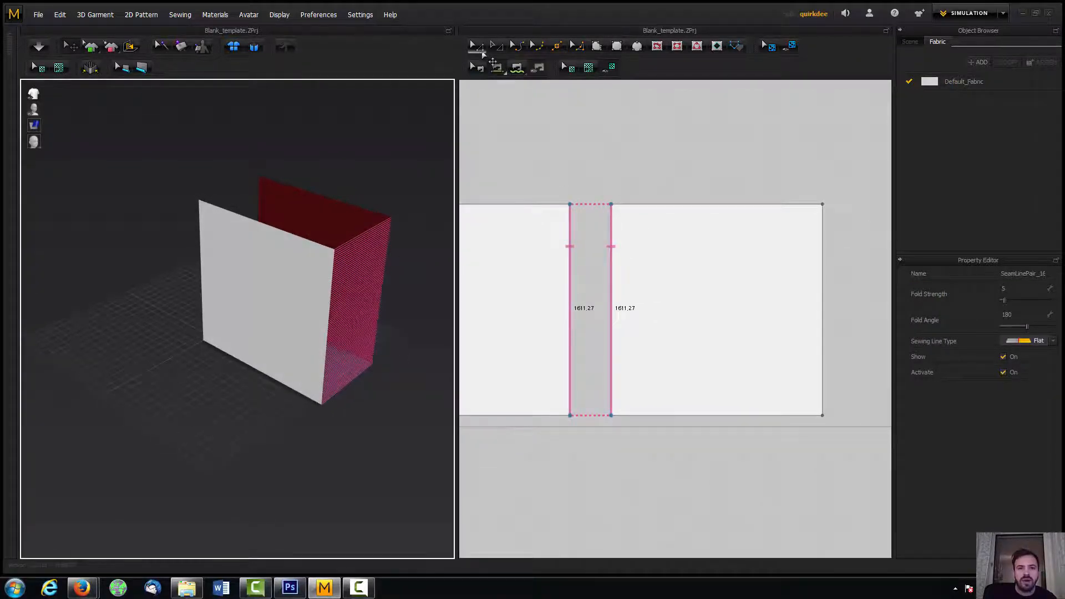
Identify the squares' upper edges in 3D and sew the top edges of both 2D squares together with a seam.
{"action": "left_click", "coordinate": [480, 49]}
{"action": "left_click", "coordinate": [318, 256]}
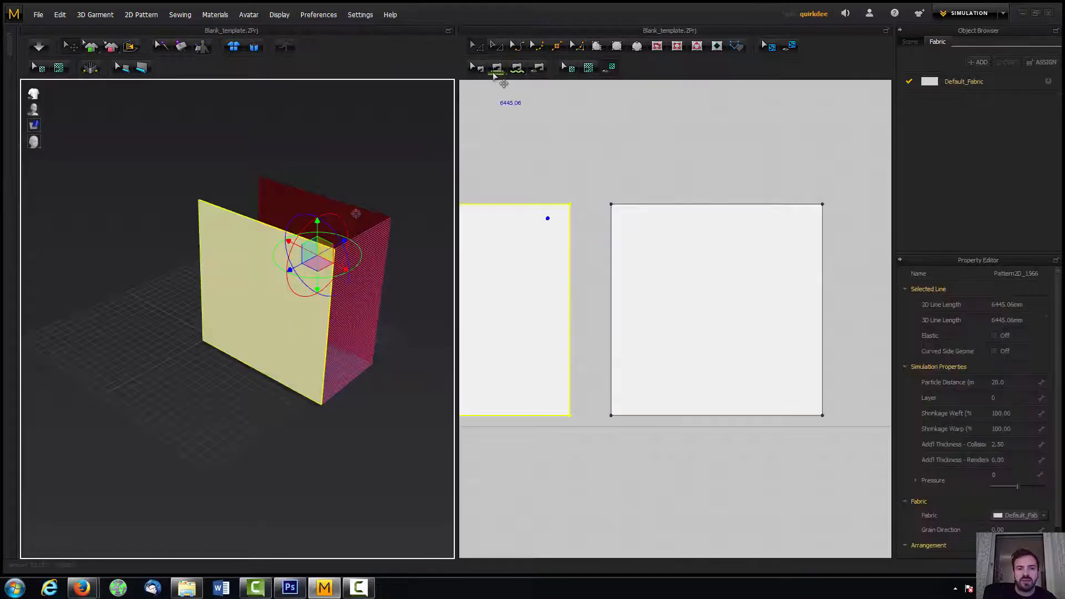
{"action": "left_click", "coordinate": [496, 70]}
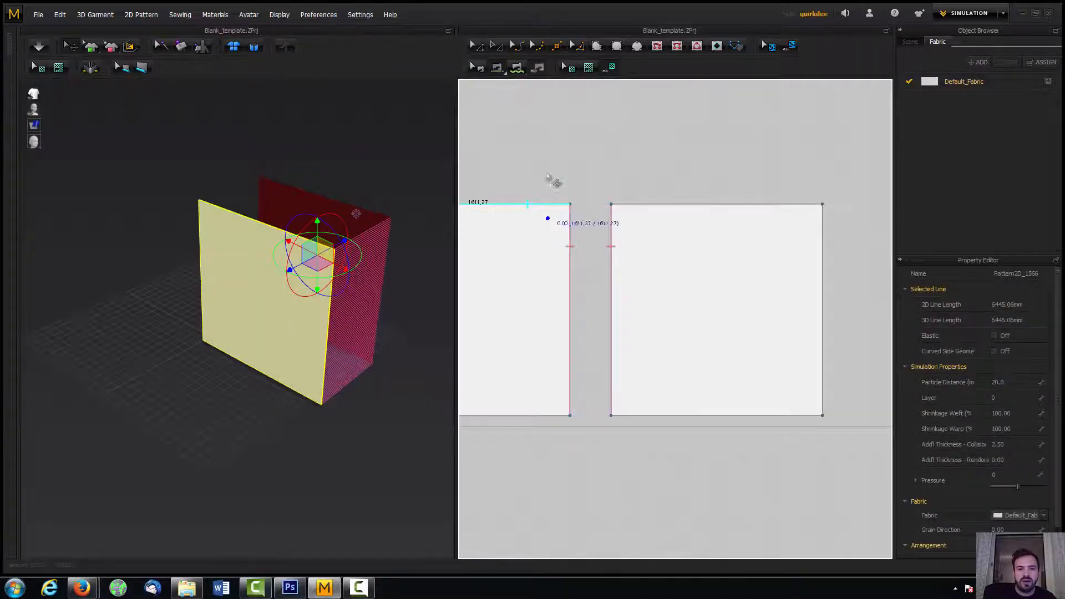
{"action": "left_click", "coordinate": [480, 51]}
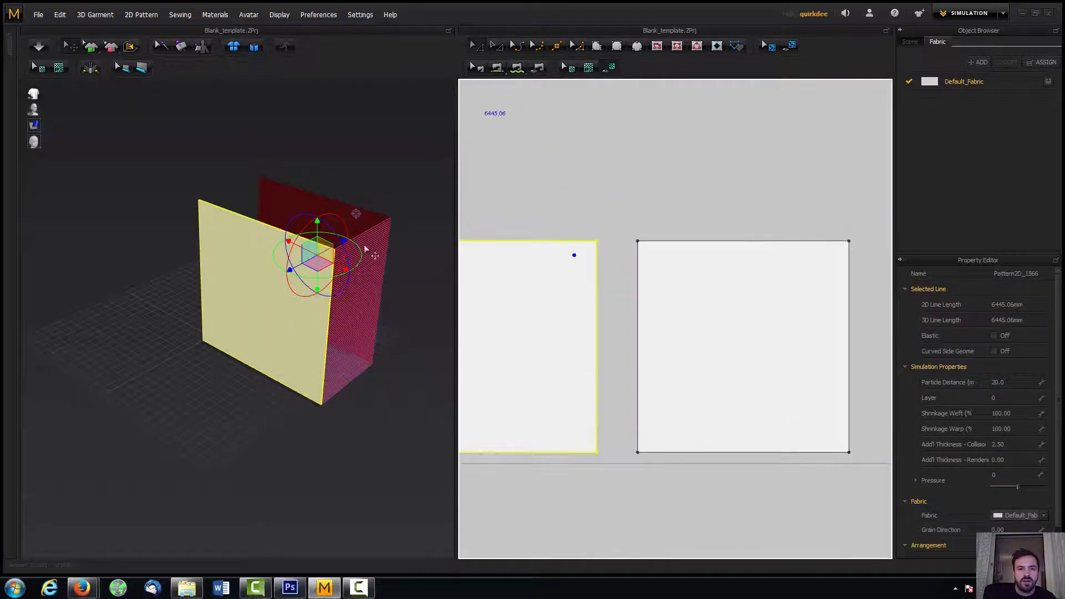
{"action": "left_click", "coordinate": [365, 210]}
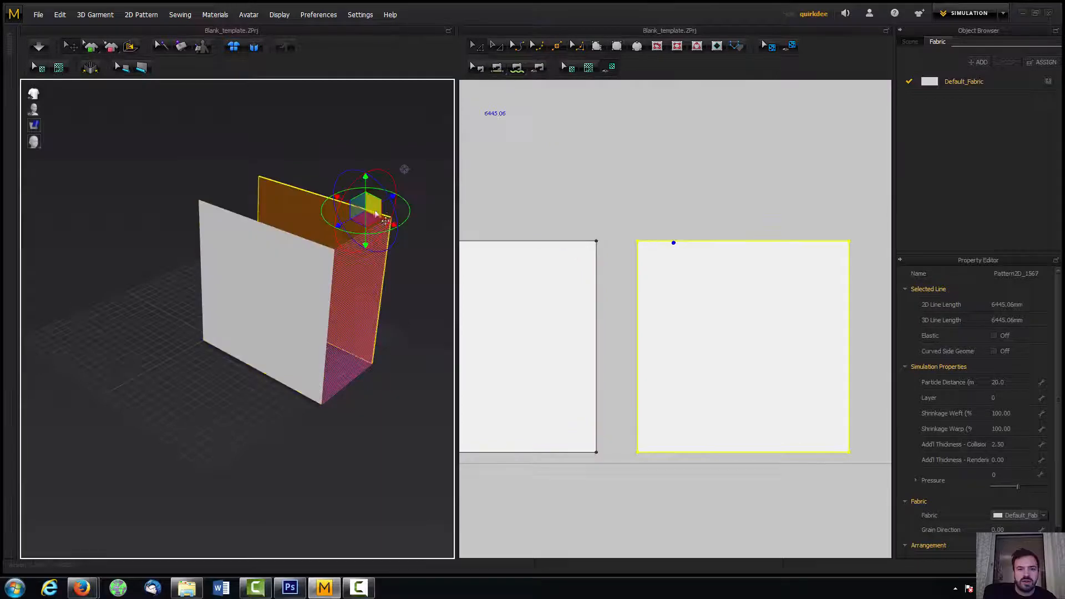
{"action": "left_click", "coordinate": [513, 71]}
{"action": "left_click", "coordinate": [679, 242]}
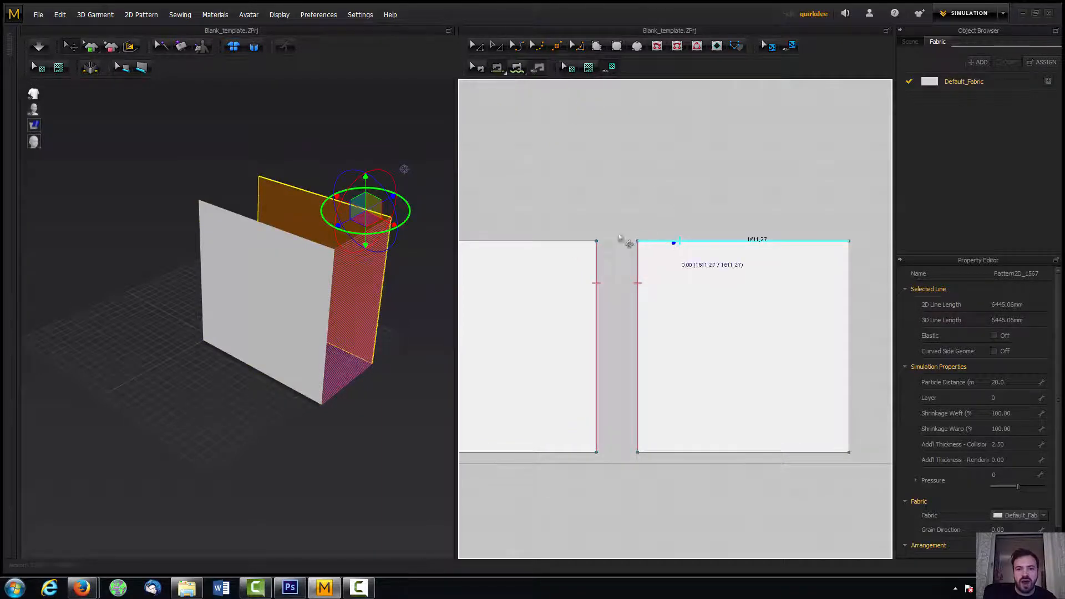
{"action": "left_click", "coordinate": [564, 242]}
Sew the outer vertical edges of the two squares together to close the side still open in 3D.
{"action": "right_click_drag", "start_coordinate": [343, 273], "coordinate": [224, 232]}
{"action": "scroll", "coordinate": [224, 232], "scroll_direction": "up", "scroll_amount": 3}
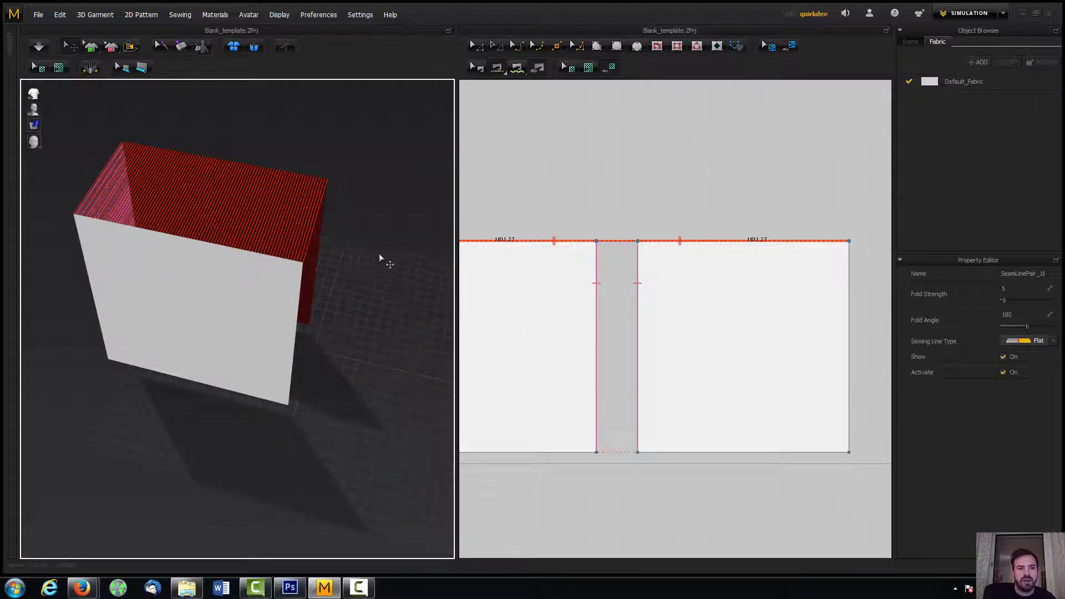
{"action": "mouse_move", "coordinate": [379, 257]}
{"action": "right_mouse_down"}
{"action": "mouse_move", "coordinate": [385, 275]}
{"action": "mouse_move", "coordinate": [357, 252]}
{"action": "mouse_move", "coordinate": [388, 254]}
{"action": "right_mouse_up"}
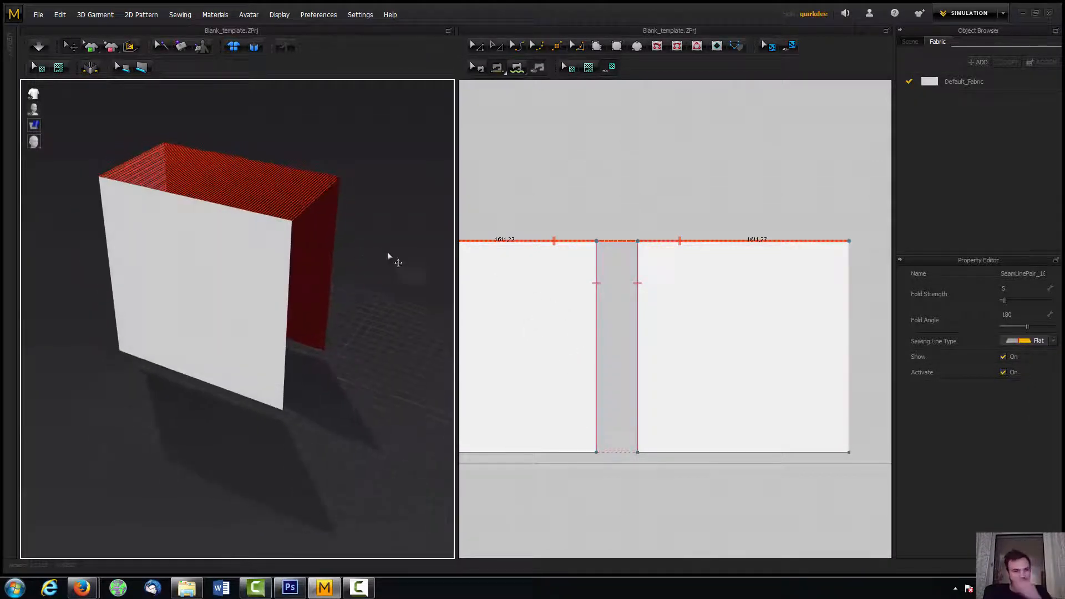
{"action": "left_click", "coordinate": [97, 48]}
{"action": "mouse_move", "coordinate": [212, 178]}
{"action": "right_mouse_down"}
{"action": "mouse_move", "coordinate": [235, 145]}
{"action": "mouse_move", "coordinate": [209, 168]}
{"action": "mouse_move", "coordinate": [162, 159]}
{"action": "mouse_move", "coordinate": [185, 147]}
{"action": "mouse_move", "coordinate": [208, 164]}
{"action": "right_mouse_up"}
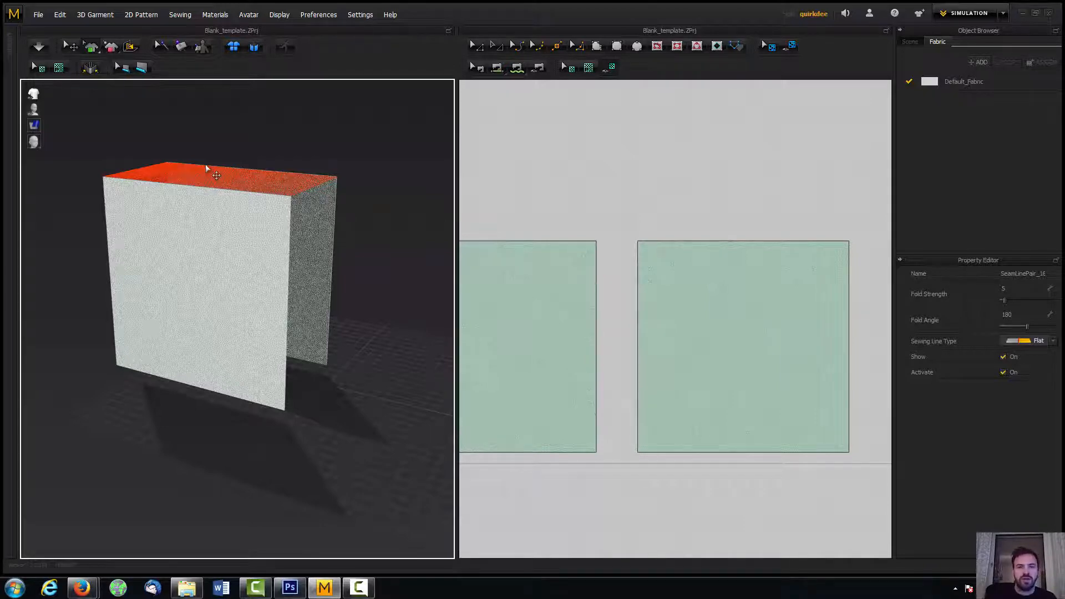
{"action": "middle_click_drag", "start_coordinate": [499, 130], "coordinate": [511, 135]}
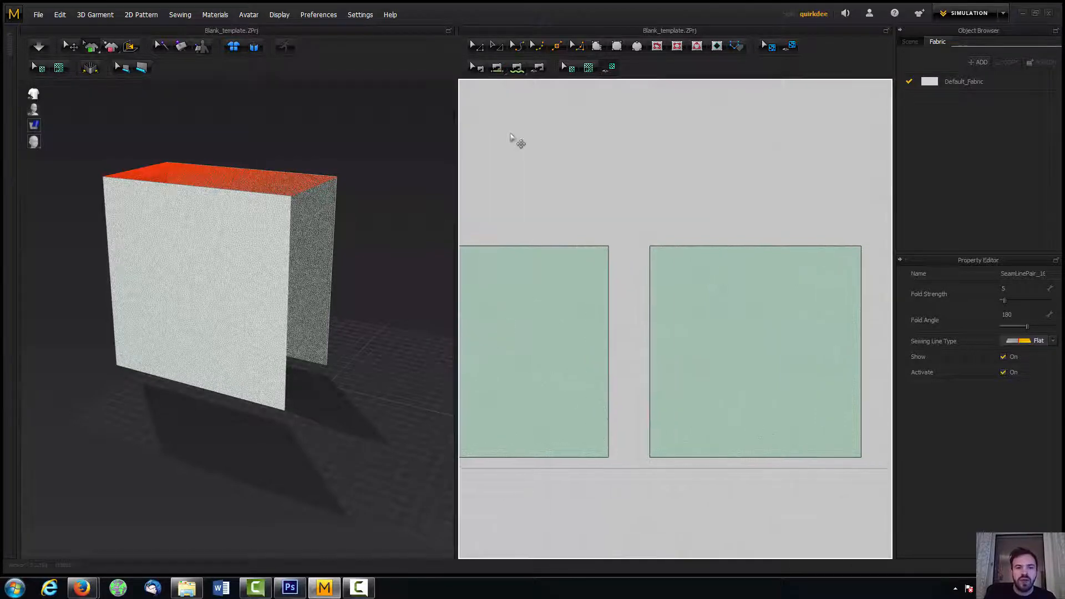
{"action": "left_click", "coordinate": [482, 51]}
{"action": "left_click", "coordinate": [198, 145]}
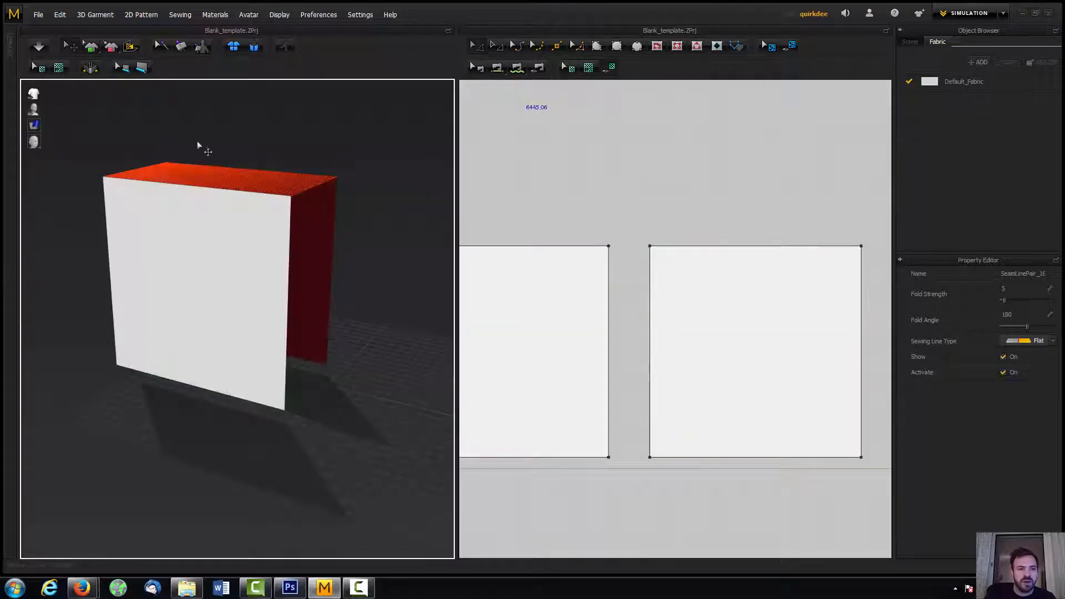
{"action": "left_click", "coordinate": [292, 218]}
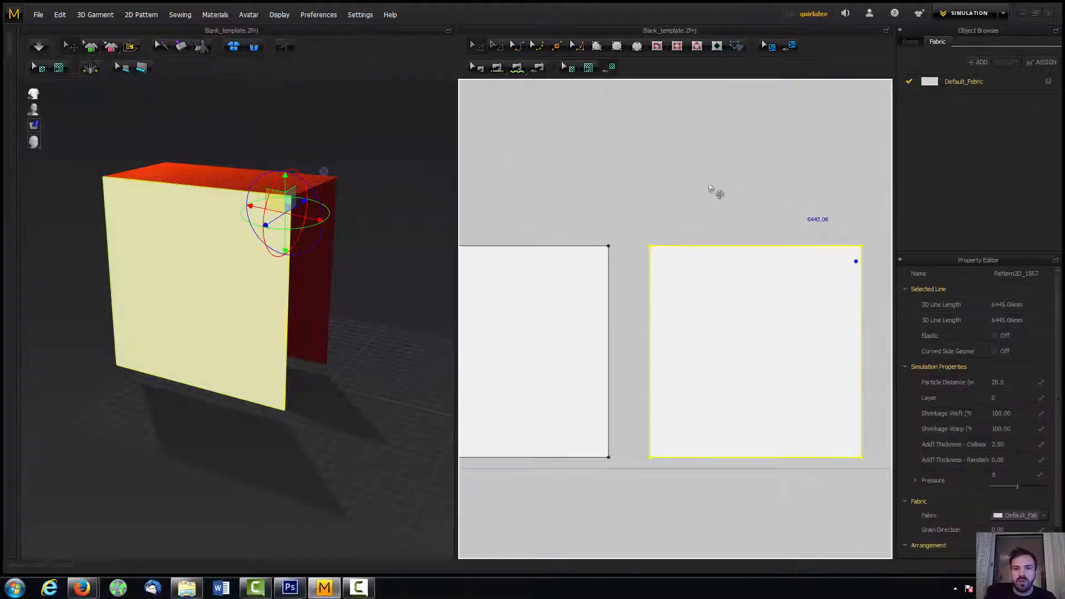
{"action": "middle_click_drag", "start_coordinate": [714, 190], "coordinate": [598, 172]}
{"action": "left_click", "coordinate": [517, 67]}
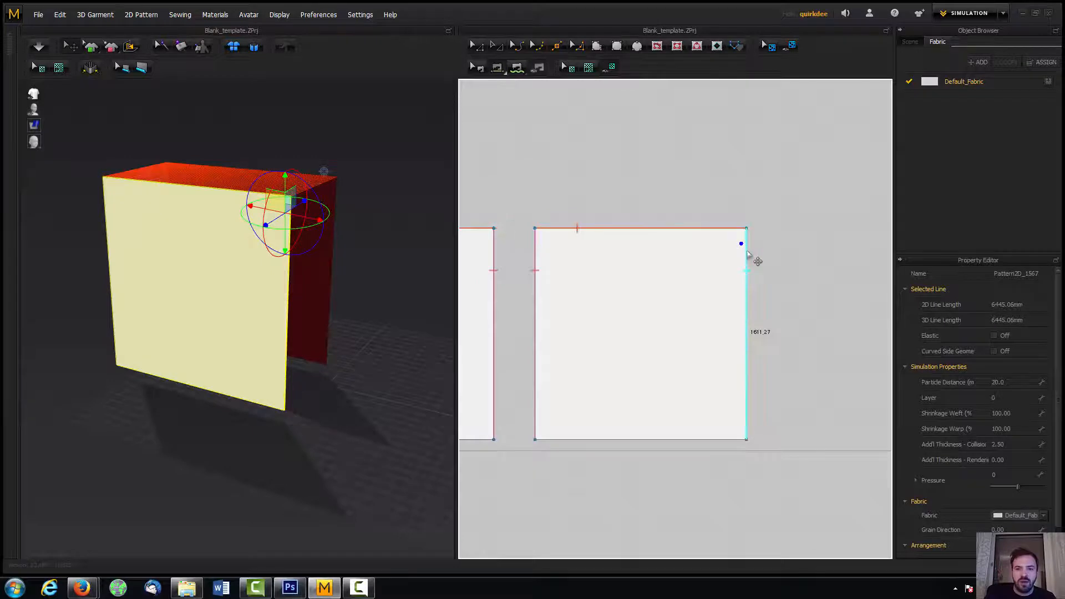
{"action": "middle_click_drag", "start_coordinate": [614, 284], "coordinate": [833, 286]}
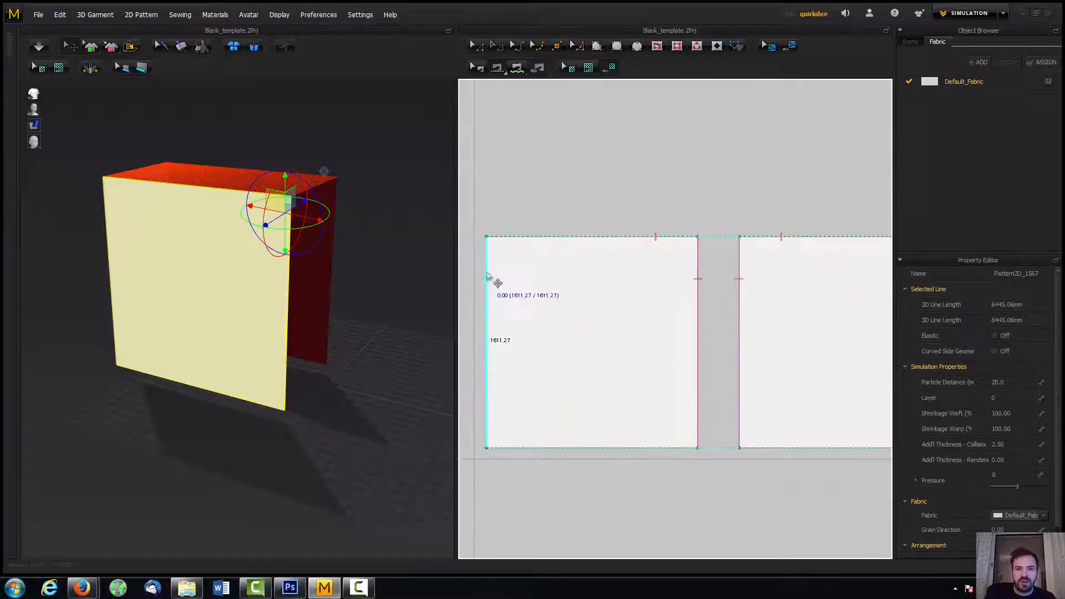
{"action": "left_click", "coordinate": [488, 277]}
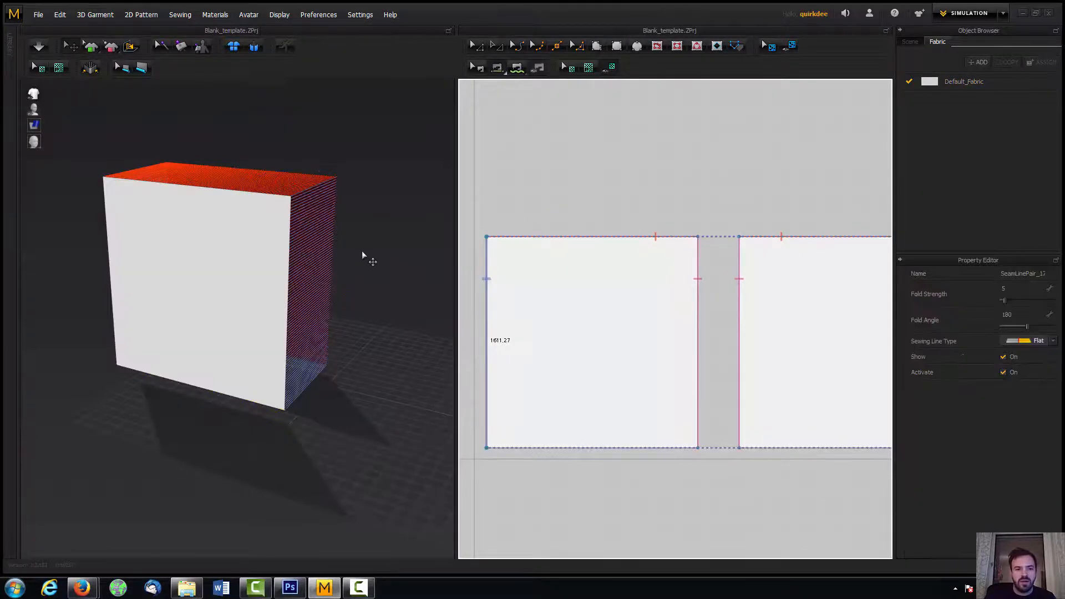
Sew the bottom edges of the two squares together.
{"action": "right_click_drag", "start_coordinate": [362, 255], "coordinate": [356, 233]}
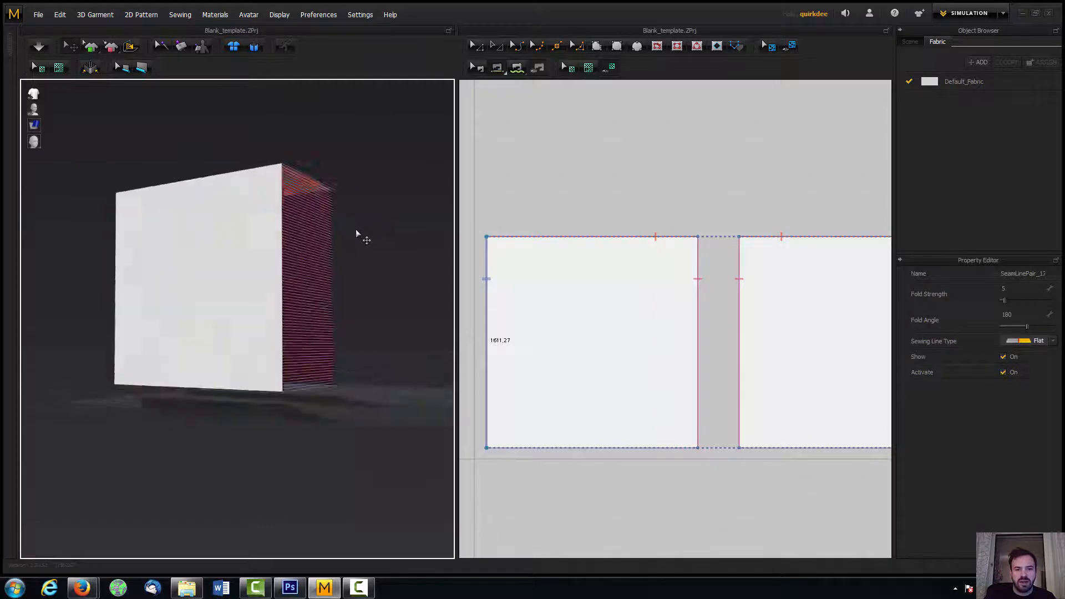
{"action": "left_click", "coordinate": [669, 456]}
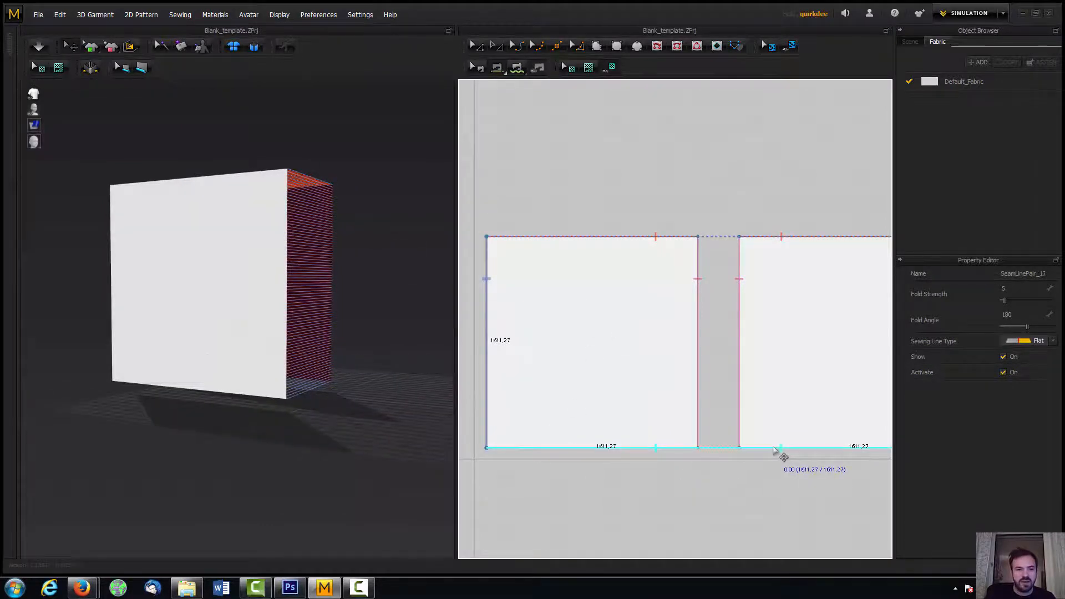
{"action": "left_click", "coordinate": [776, 451]}
{"action": "right_click_drag", "start_coordinate": [190, 352], "coordinate": [289, 343]}
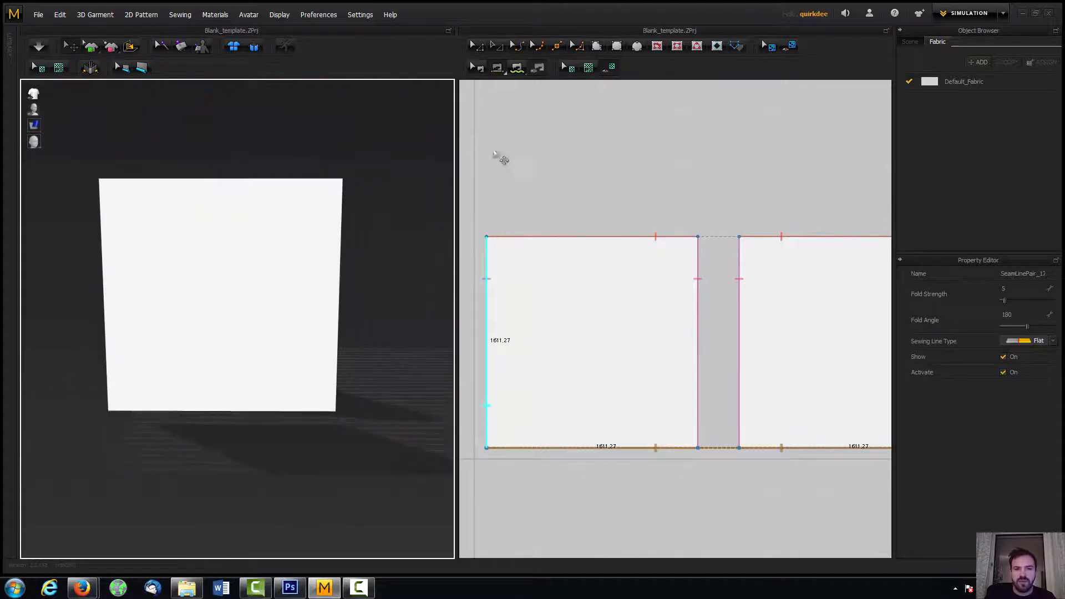
Select both squares and set their particle distance to 100.
{"action": "key", "text": "a"}
{"action": "left_click", "coordinate": [652, 297]}
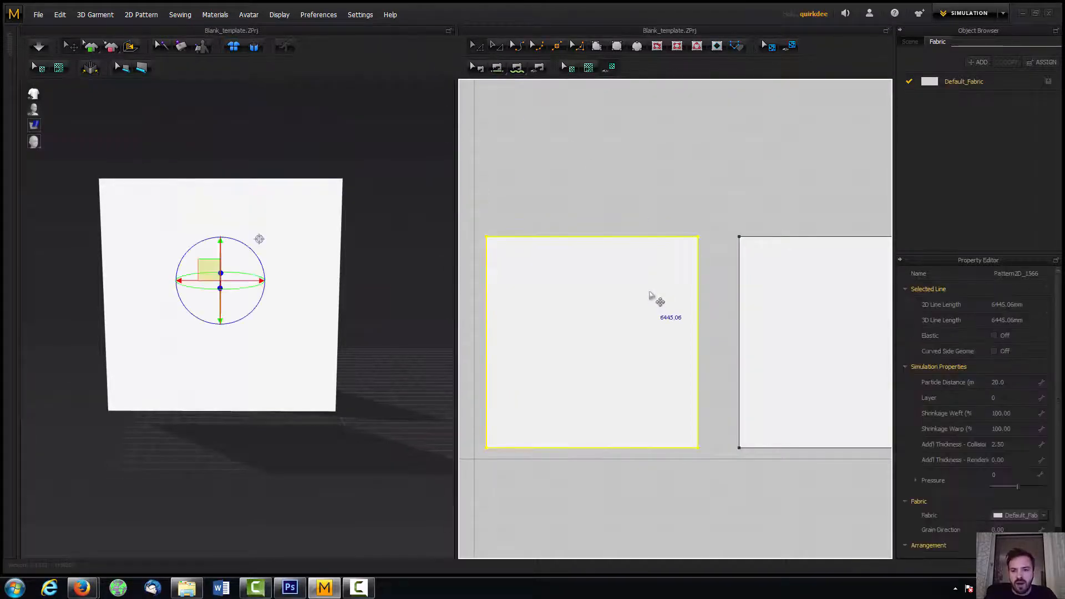
{"action": "left_click", "coordinate": [825, 326], "text": "shift"}
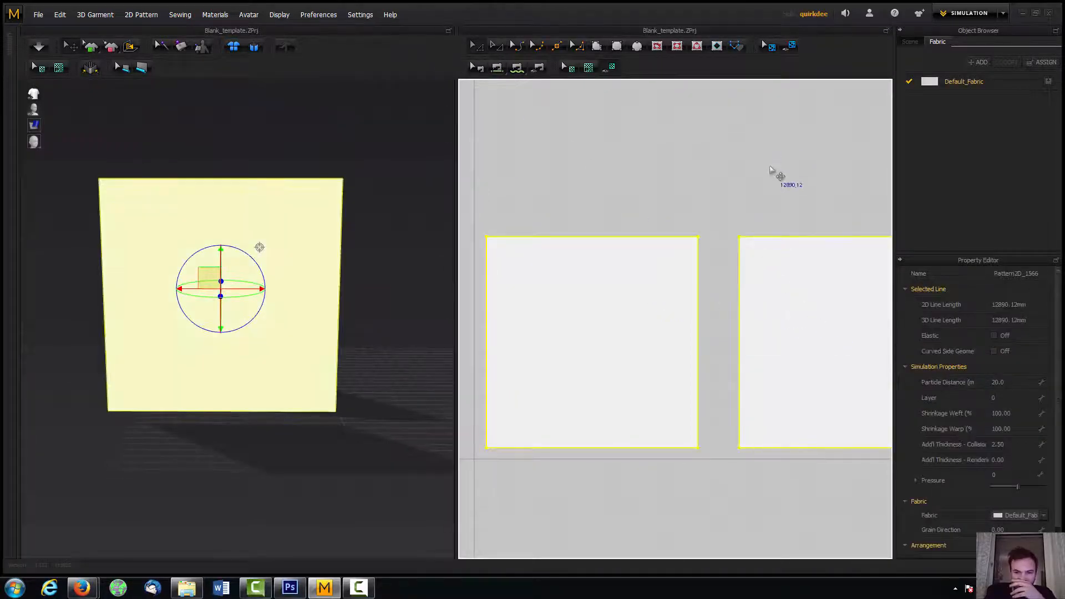
{"action": "right_click_drag", "start_coordinate": [770, 169], "coordinate": [692, 135]}
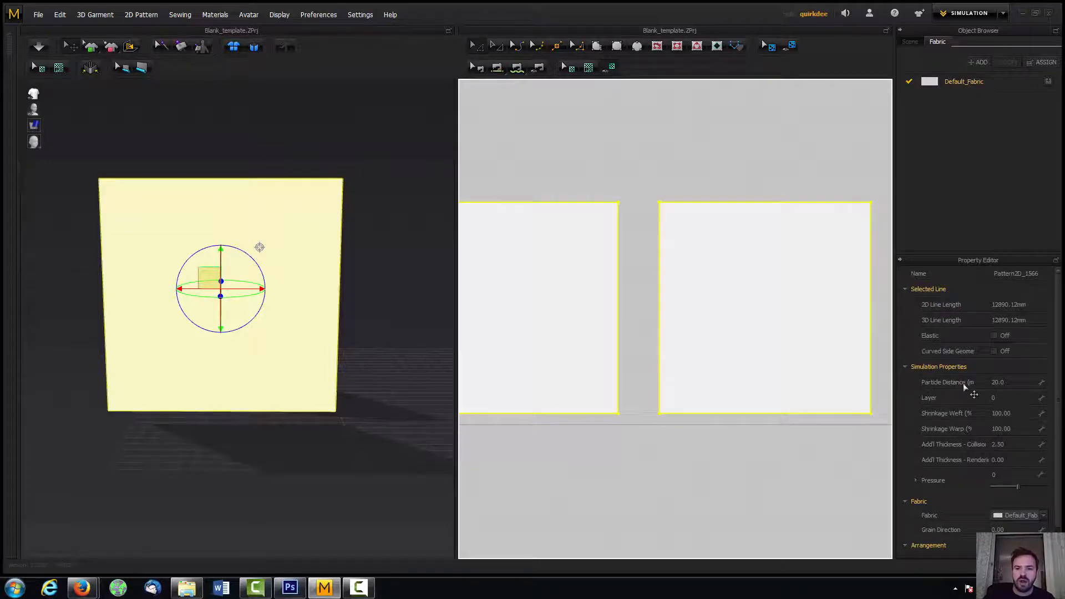
{"action": "left_click", "coordinate": [1006, 382]}
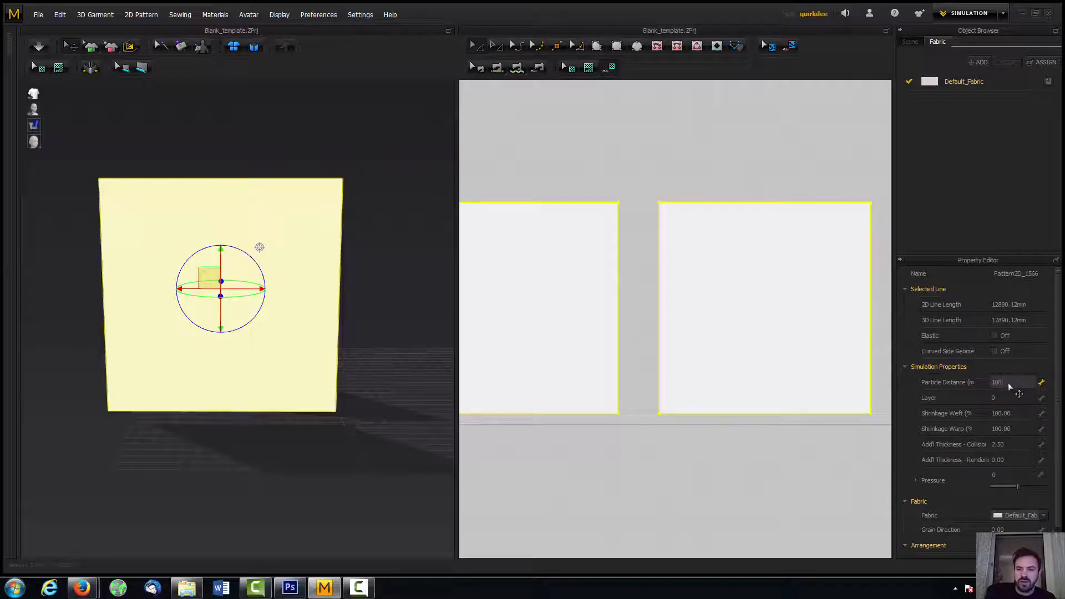
{"action": "key", "text": "Return"}
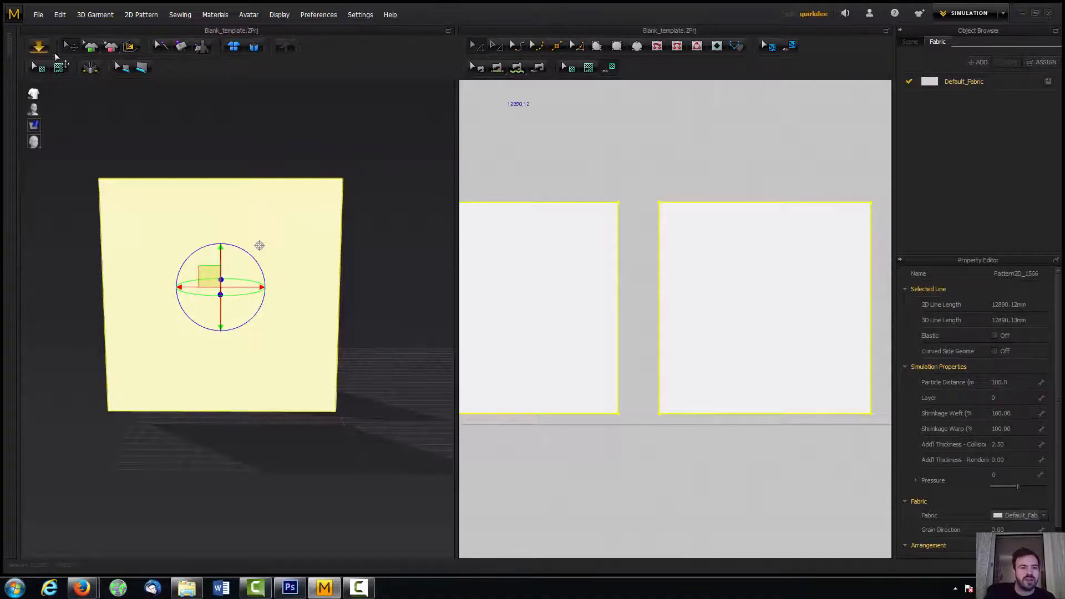
Display the mesh on the squares in 3D and inspect its triangle density.
{"action": "right_click_drag", "start_coordinate": [268, 166], "coordinate": [148, 179]}
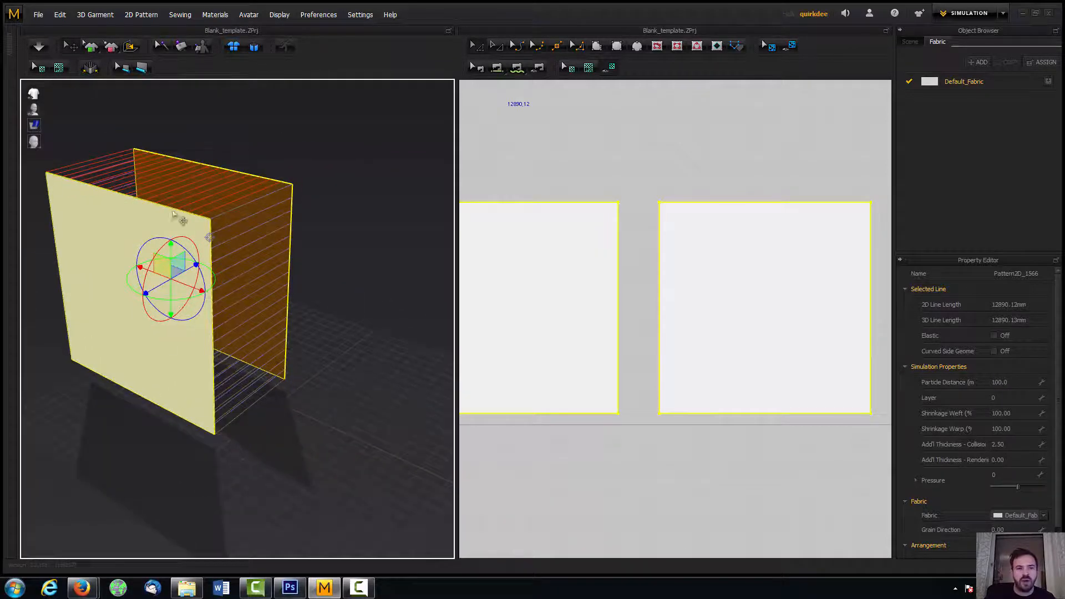
{"action": "left_click", "coordinate": [90, 68]}
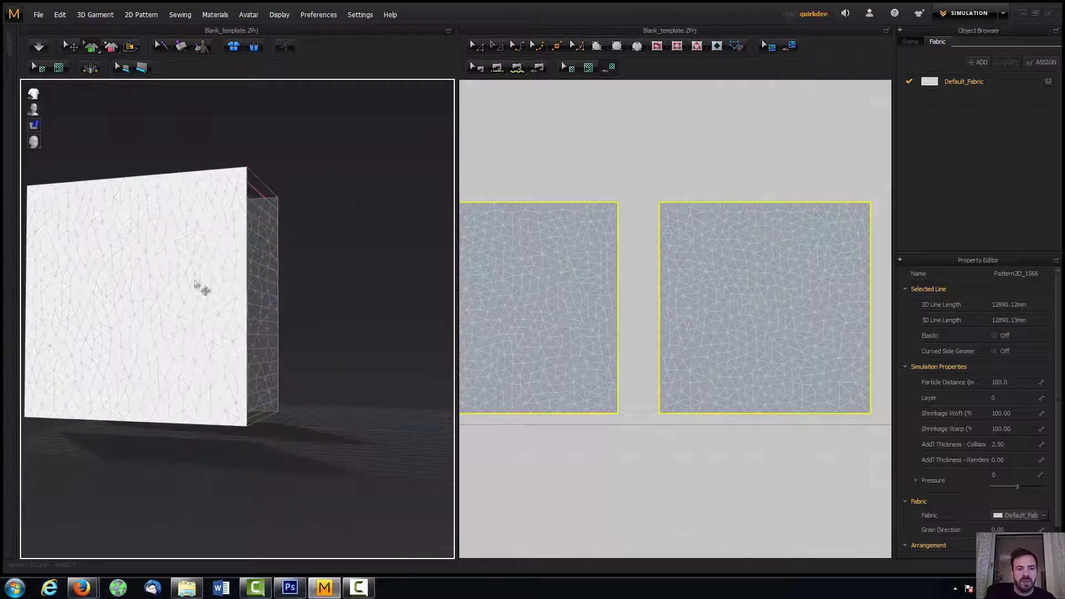
{"action": "mouse_move", "coordinate": [296, 290]}
{"action": "right_mouse_down"}
{"action": "mouse_move", "coordinate": [375, 290]}
{"action": "mouse_move", "coordinate": [298, 296]}
{"action": "right_mouse_up"}
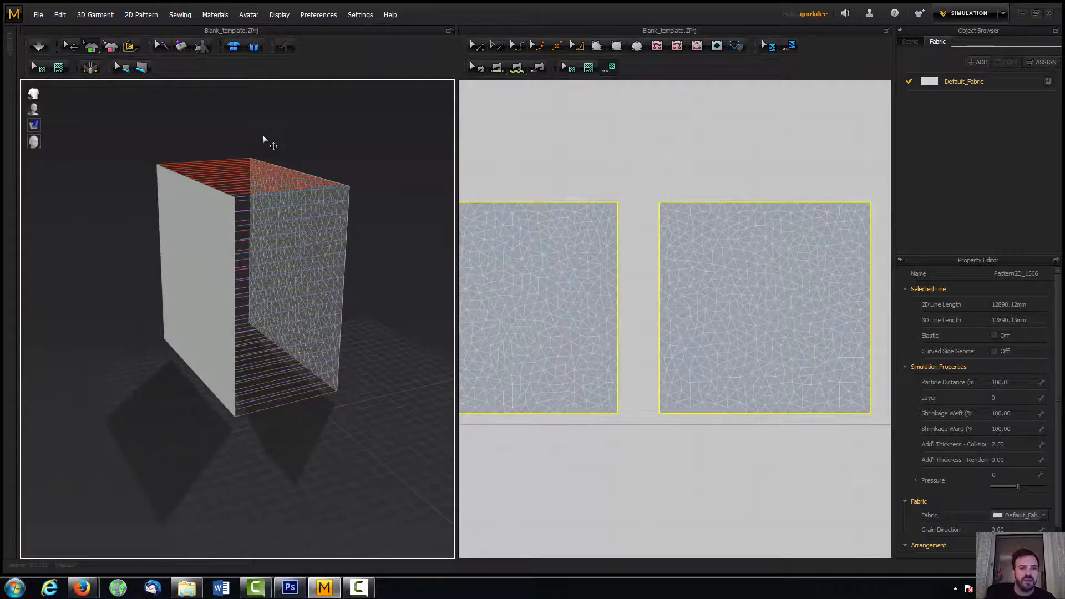
{"action": "right_click_drag", "start_coordinate": [262, 138], "coordinate": [399, 135]}
{"action": "left_click", "coordinate": [477, 46]}
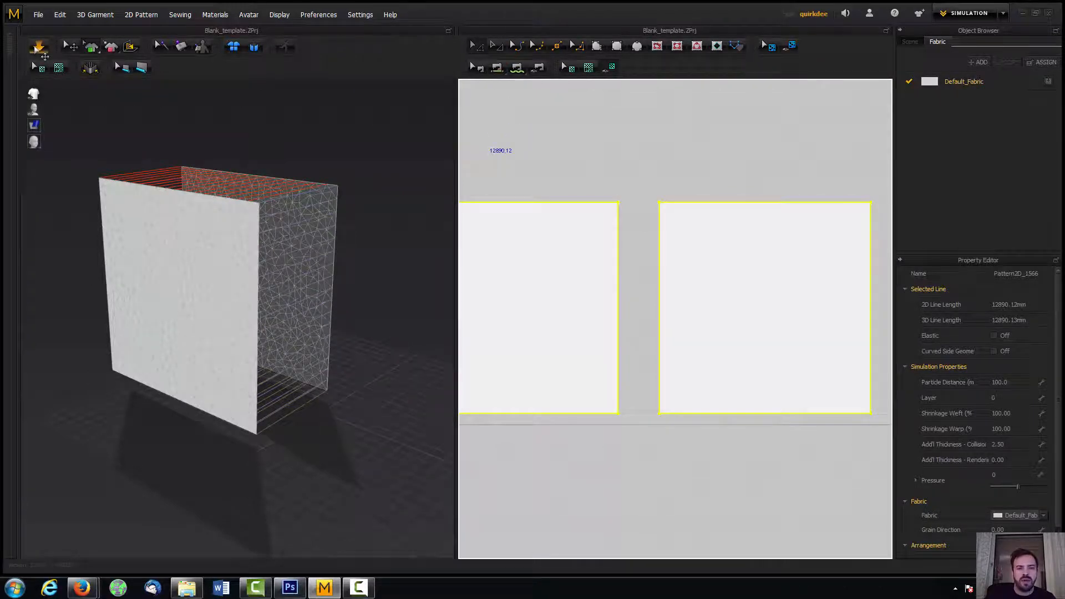
Run a test simulation of the sewn squares, stop it, and restore their arrangement from before the drape.
{"action": "left_click", "coordinate": [44, 56]}
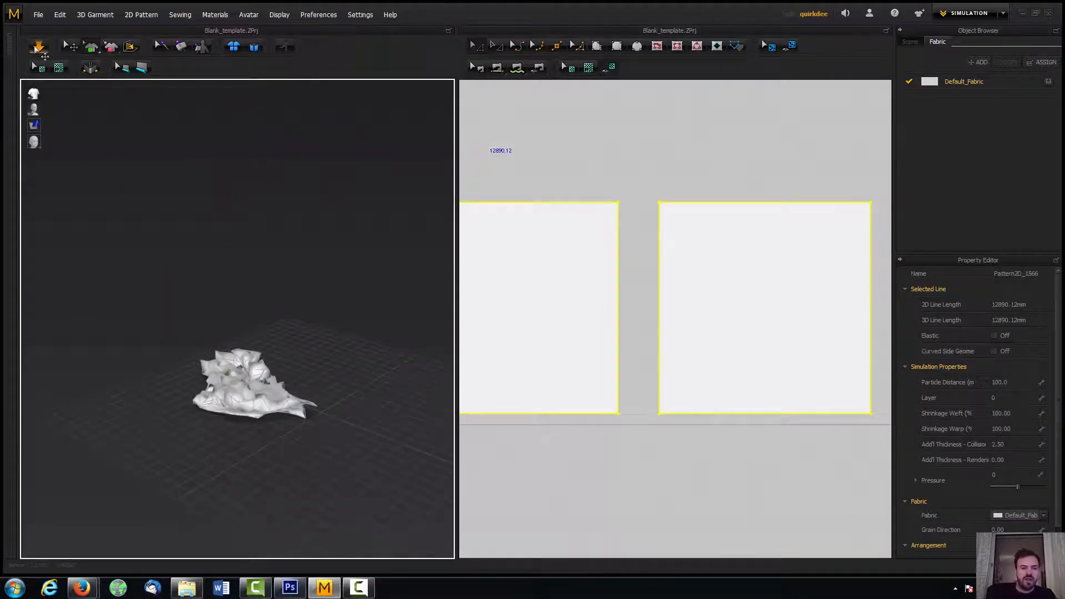
{"action": "left_click", "coordinate": [44, 56]}
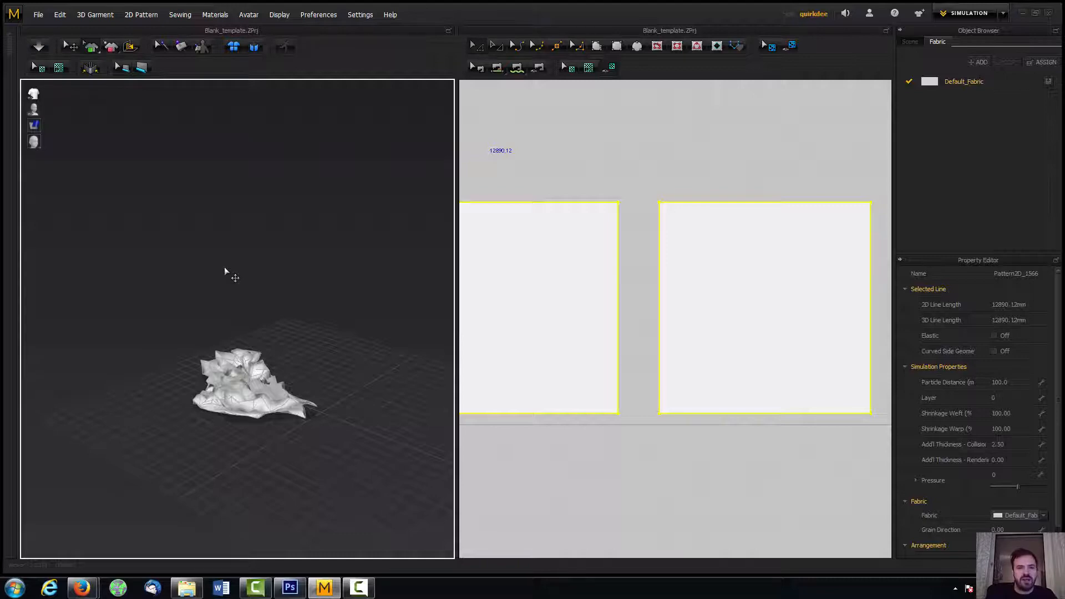
{"action": "left_click", "coordinate": [252, 48]}
{"action": "right_click_drag", "start_coordinate": [370, 187], "coordinate": [335, 198]}
{"action": "key", "text": "ctrl+z"}
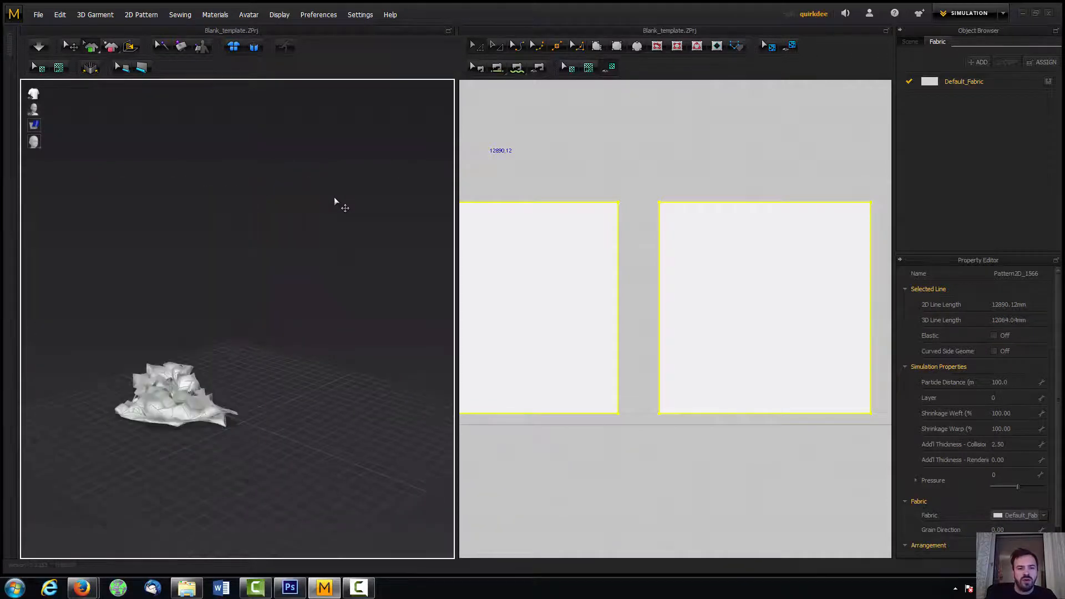
{"action": "key", "text": "ctrl+y"}
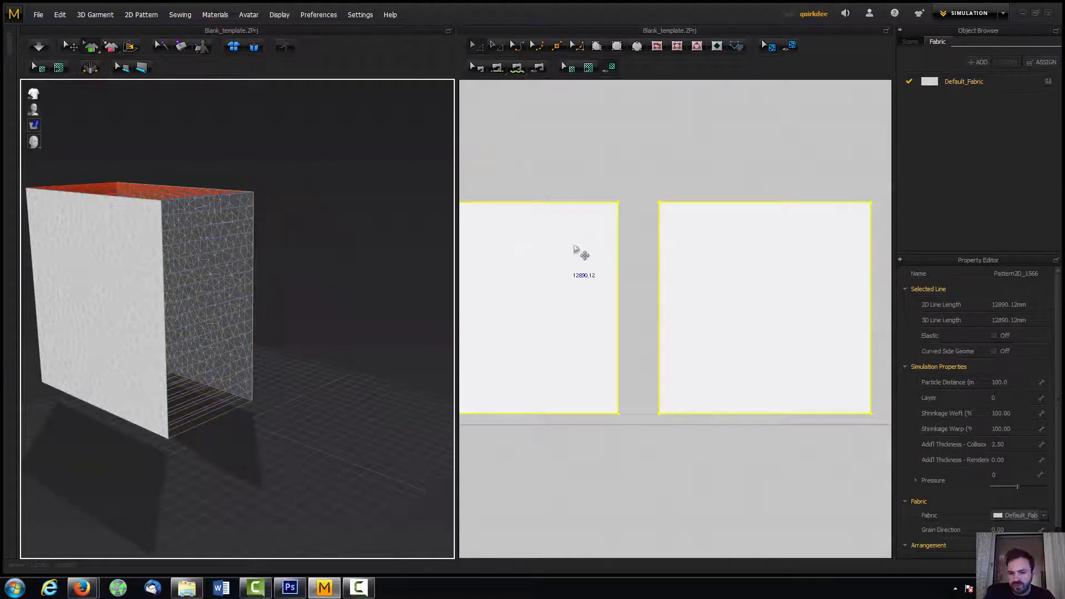
Select both squares again and set their pressure to 50.
{"action": "right_click_drag", "start_coordinate": [577, 250], "coordinate": [656, 245]}
{"action": "right_click", "coordinate": [635, 169]}
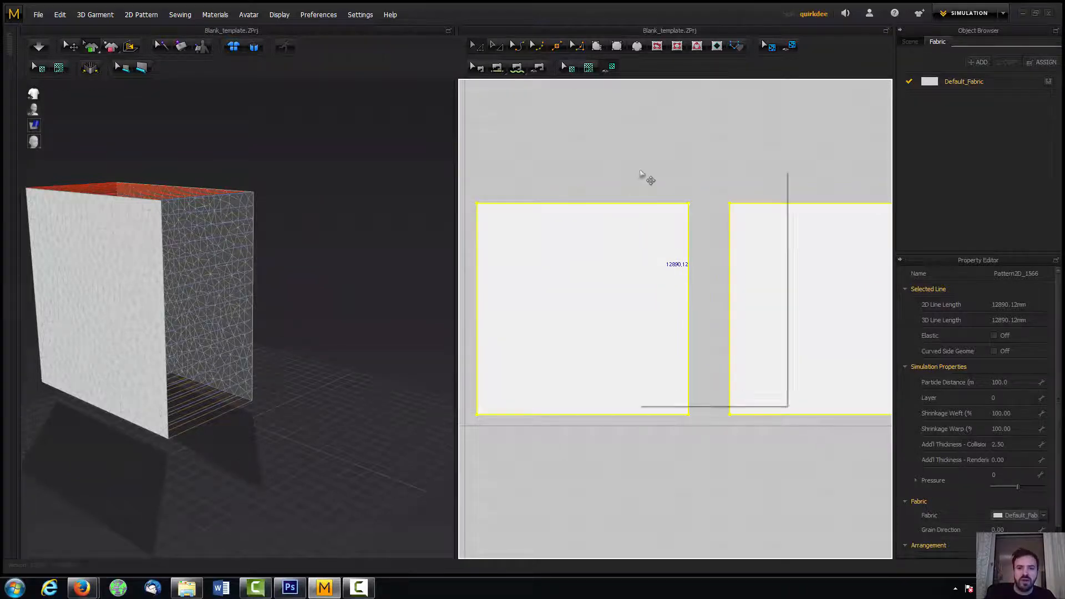
{"action": "left_click", "coordinate": [630, 142]}
{"action": "scroll", "coordinate": [627, 172], "scroll_direction": "down", "scroll_amount": 1}
{"action": "left_click", "coordinate": [642, 249]}
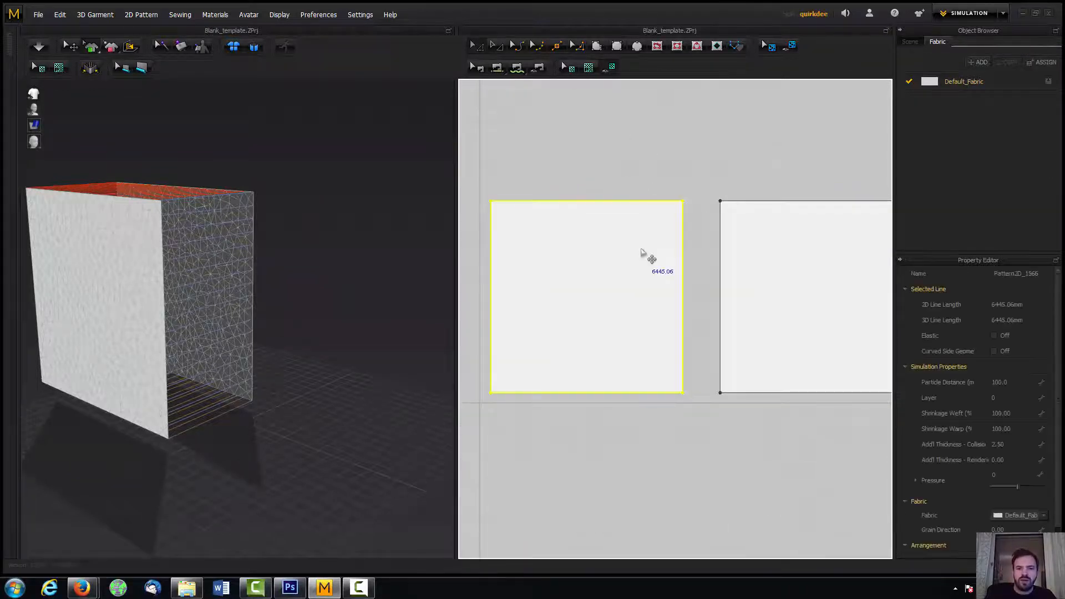
{"action": "left_click", "coordinate": [754, 266], "text": "shift"}
{"action": "right_click_drag", "start_coordinate": [756, 169], "coordinate": [692, 134]}
{"action": "scroll", "coordinate": [693, 139], "scroll_direction": "up", "scroll_amount": 1}
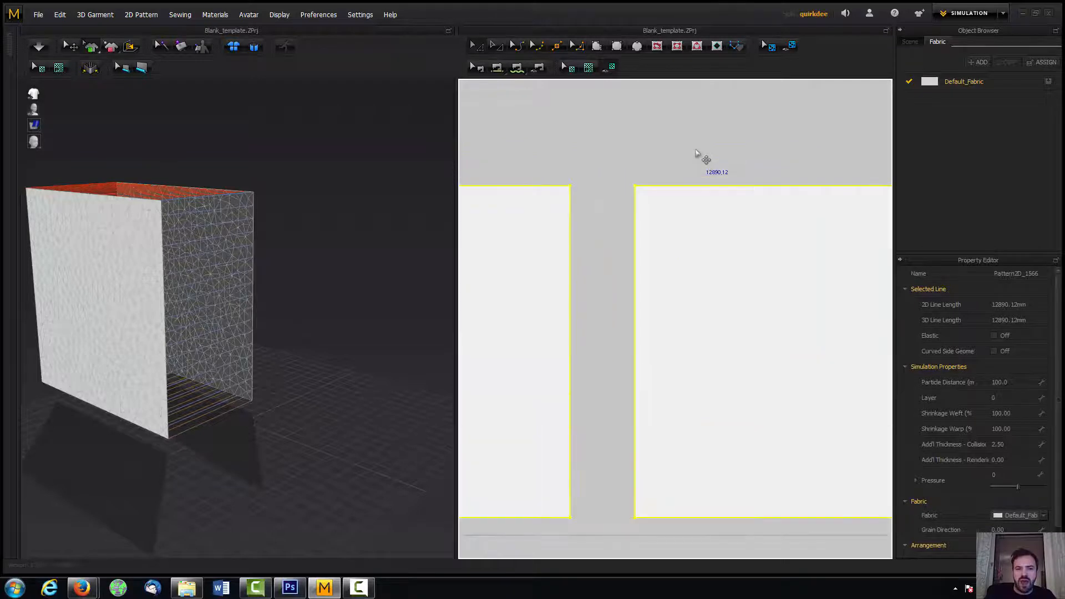
{"action": "scroll", "coordinate": [700, 155], "scroll_direction": "down", "scroll_amount": 2}
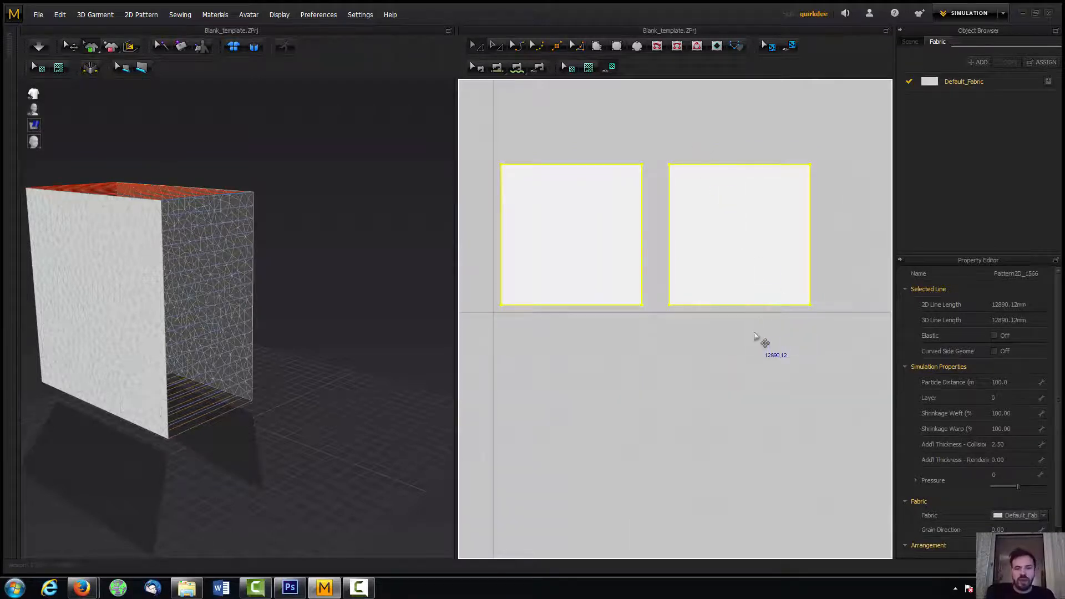
{"action": "left_click_drag", "start_coordinate": [1008, 486], "coordinate": [1049, 486]}
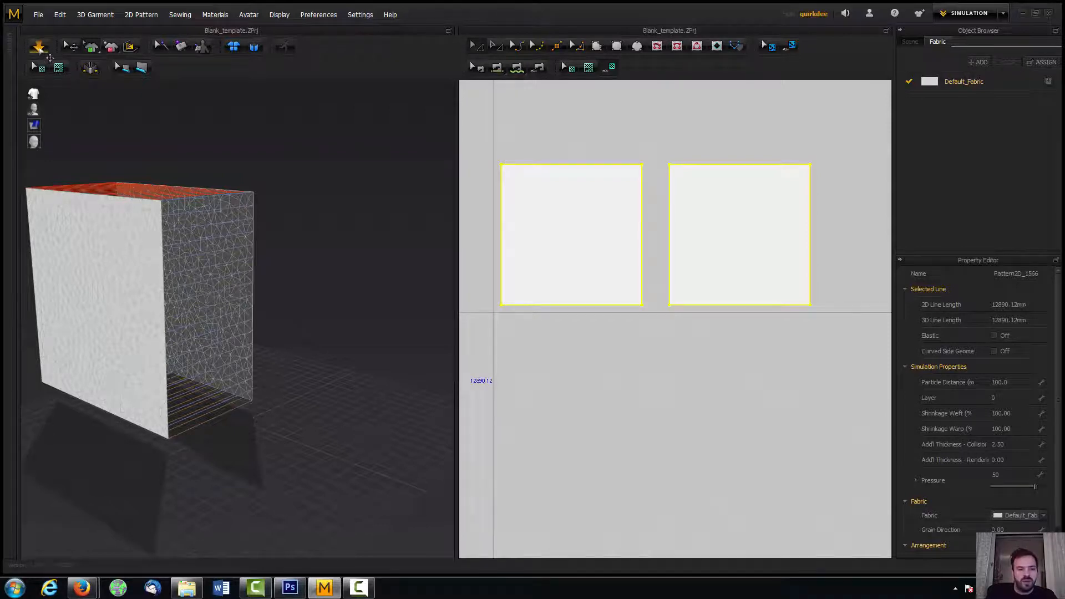
{"action": "left_click", "coordinate": [359, 588]}
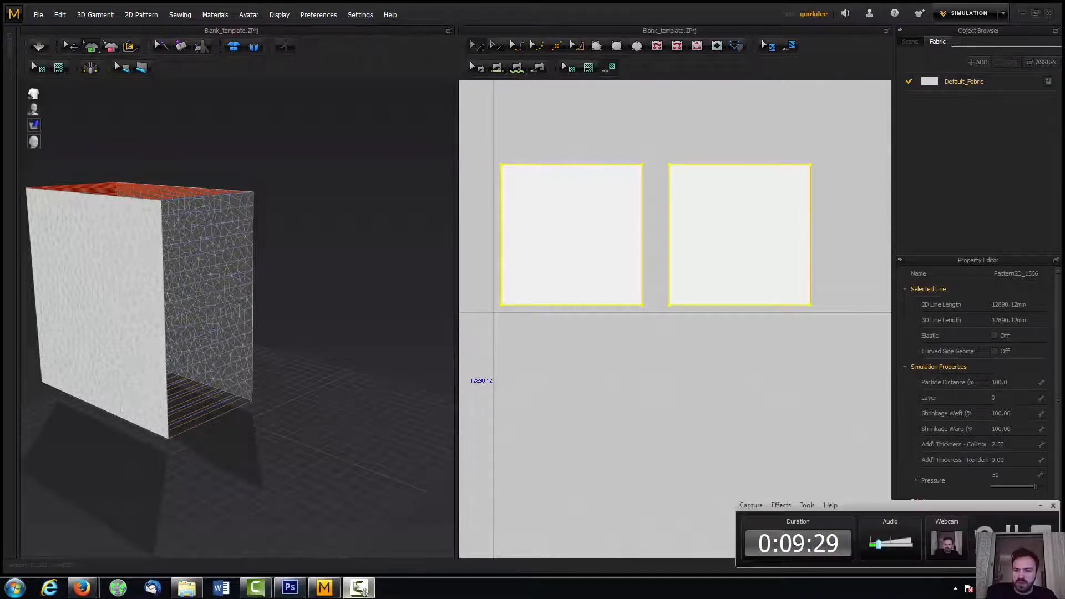
{"action": "left_click", "coordinate": [359, 588]}
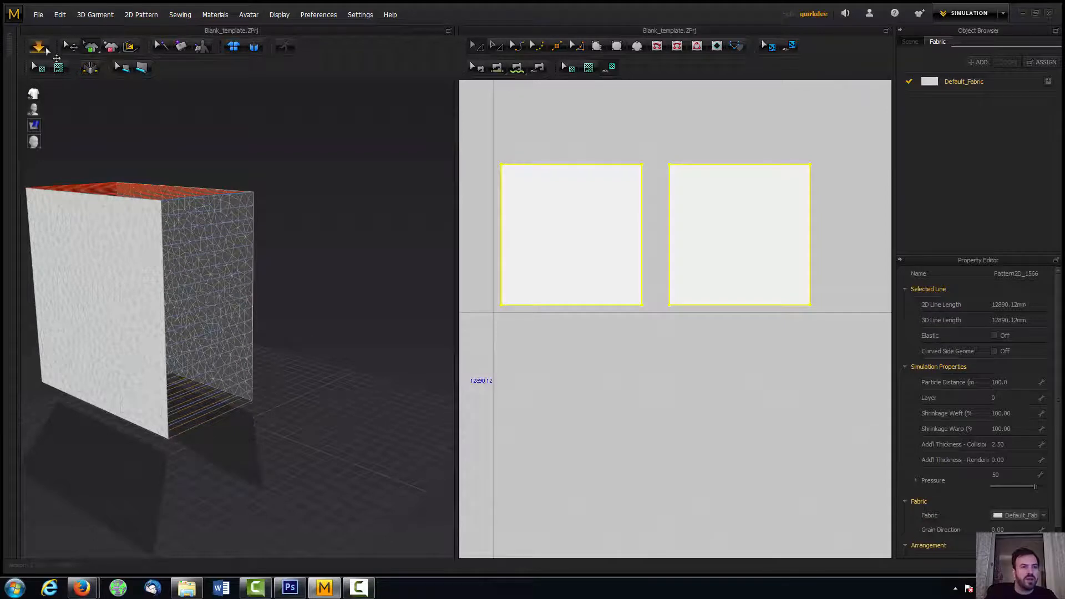
Simulate the sewn squares so they inflate into a pillow, and tug the cloth around in 3D from several angles.
{"action": "left_click", "coordinate": [46, 49]}
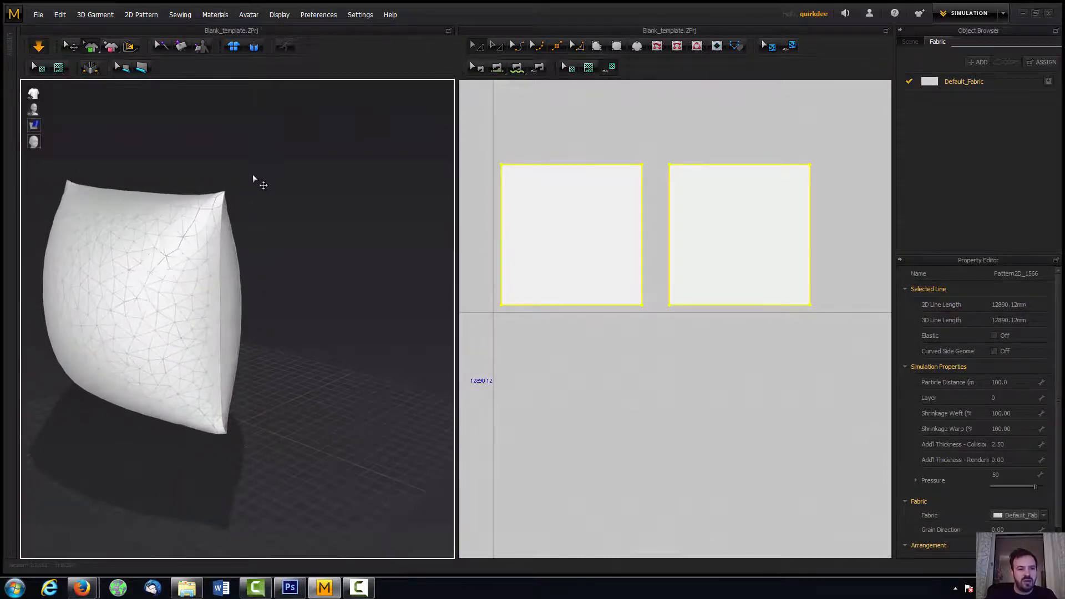
{"action": "right_click_drag", "start_coordinate": [291, 184], "coordinate": [233, 289]}
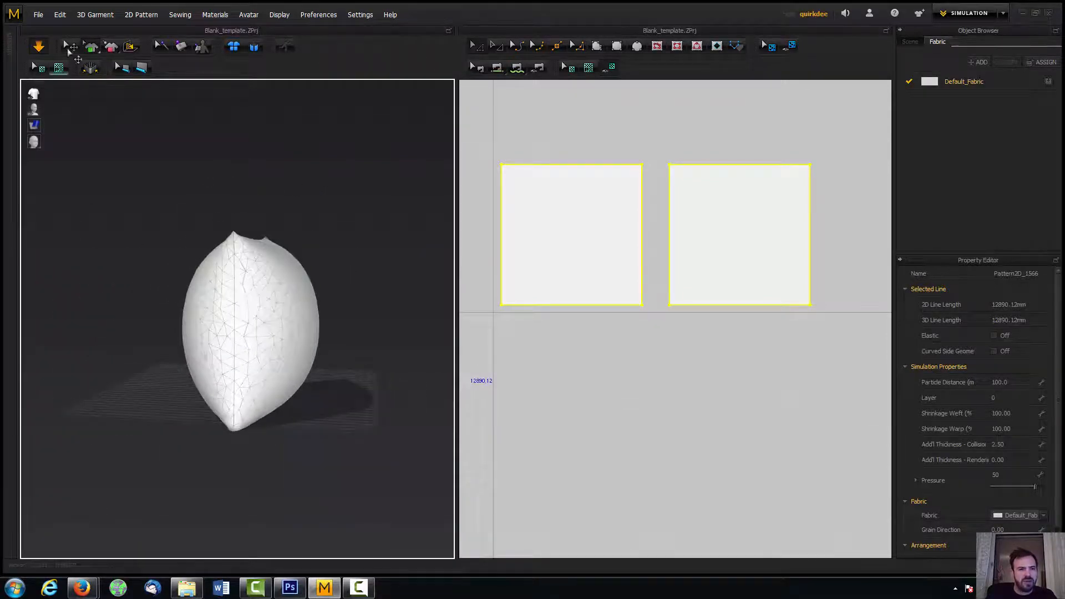
{"action": "mouse_move", "coordinate": [297, 276]}
{"action": "left_mouse_down"}
{"action": "mouse_move", "coordinate": [327, 295]}
{"action": "mouse_move", "coordinate": [289, 291]}
{"action": "left_mouse_up"}
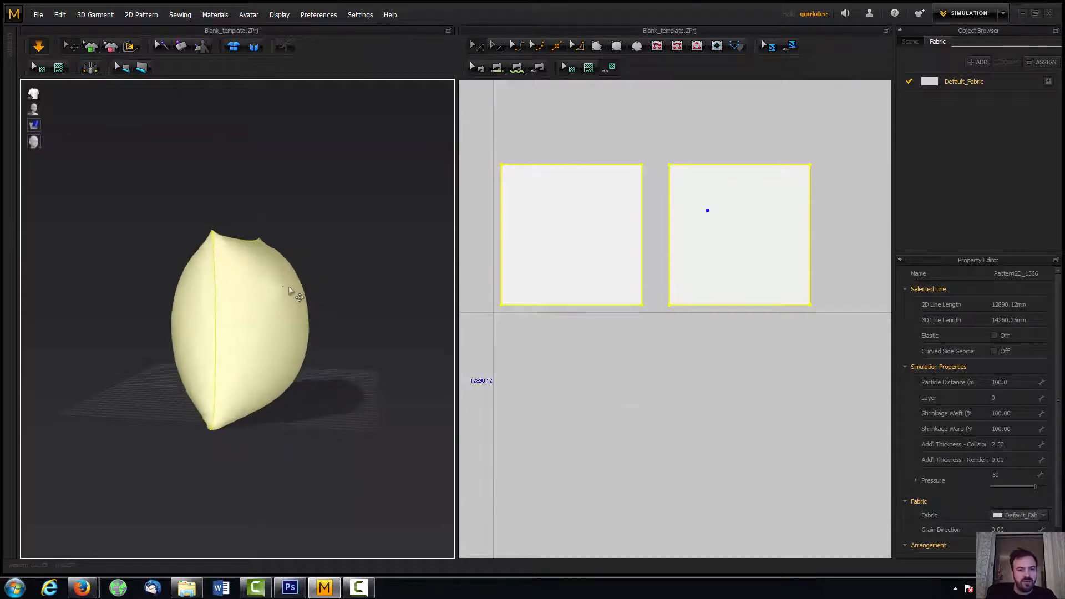
{"action": "right_click_drag", "start_coordinate": [331, 274], "coordinate": [333, 295]}
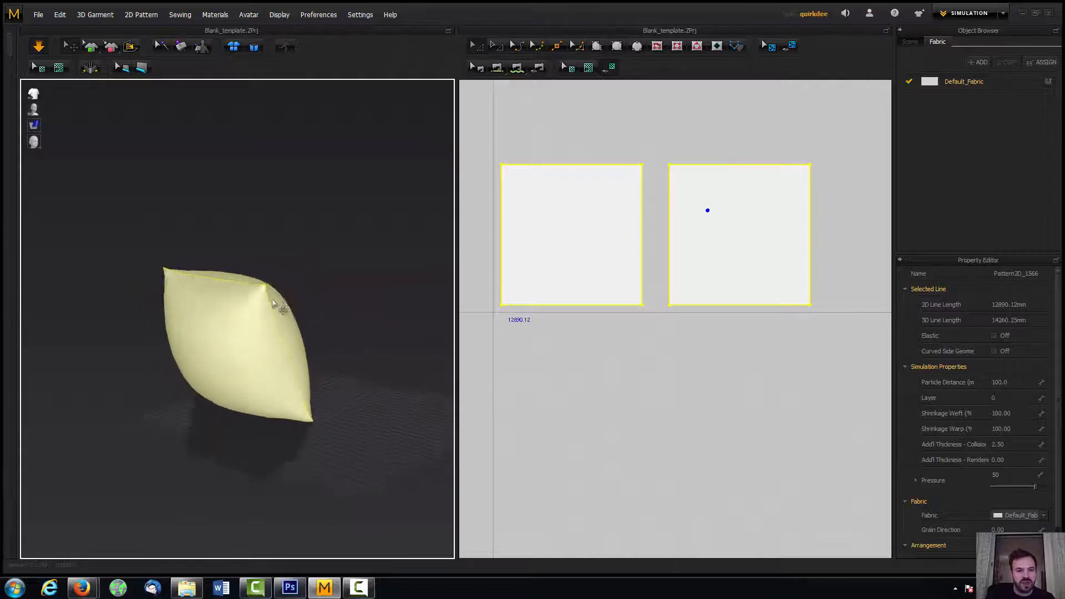
{"action": "right_click_drag", "start_coordinate": [272, 304], "coordinate": [248, 297]}
{"action": "left_click_drag", "start_coordinate": [231, 296], "coordinate": [322, 279]}
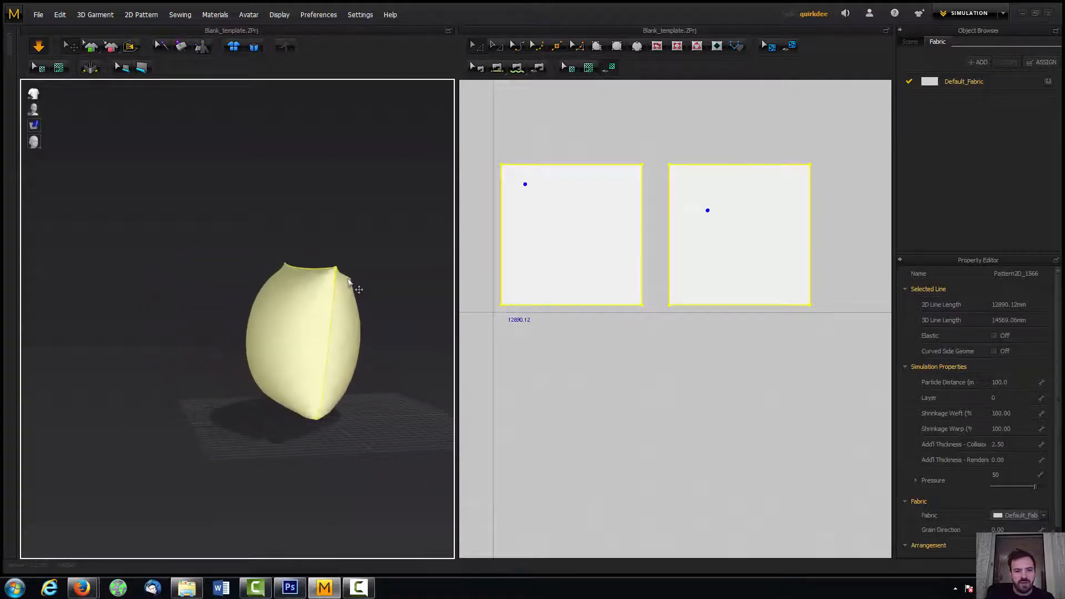
Lower the pressure of both squares to 26 during simulation, pulling on the pillow to test its volume.
{"action": "left_click_drag", "start_coordinate": [1036, 488], "coordinate": [1033, 489]}
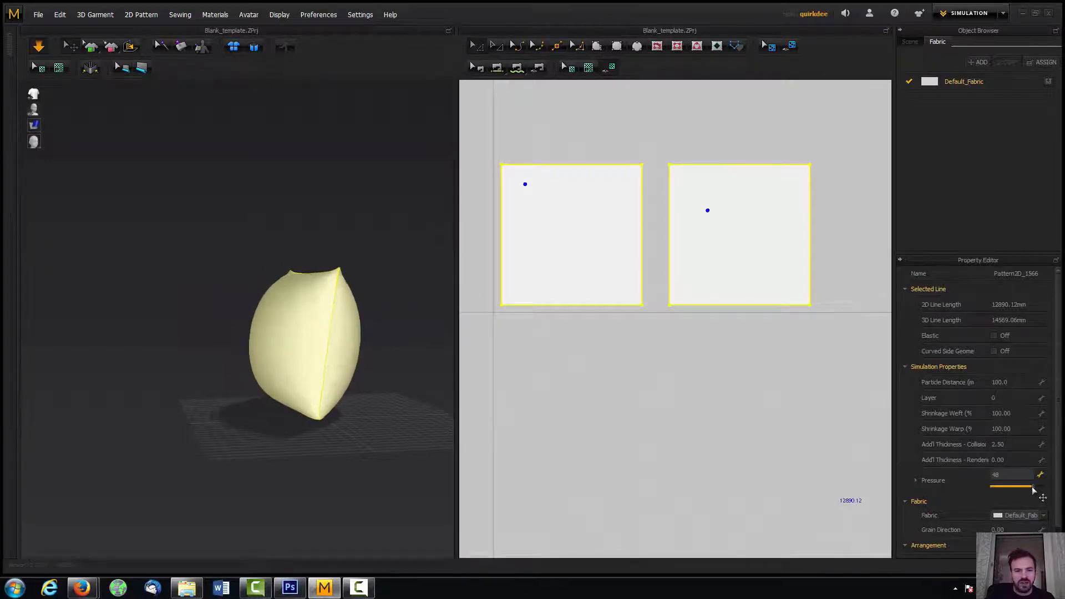
{"action": "right_click_drag", "start_coordinate": [426, 332], "coordinate": [371, 321]}
{"action": "left_click_drag", "start_coordinate": [363, 296], "coordinate": [315, 296]}
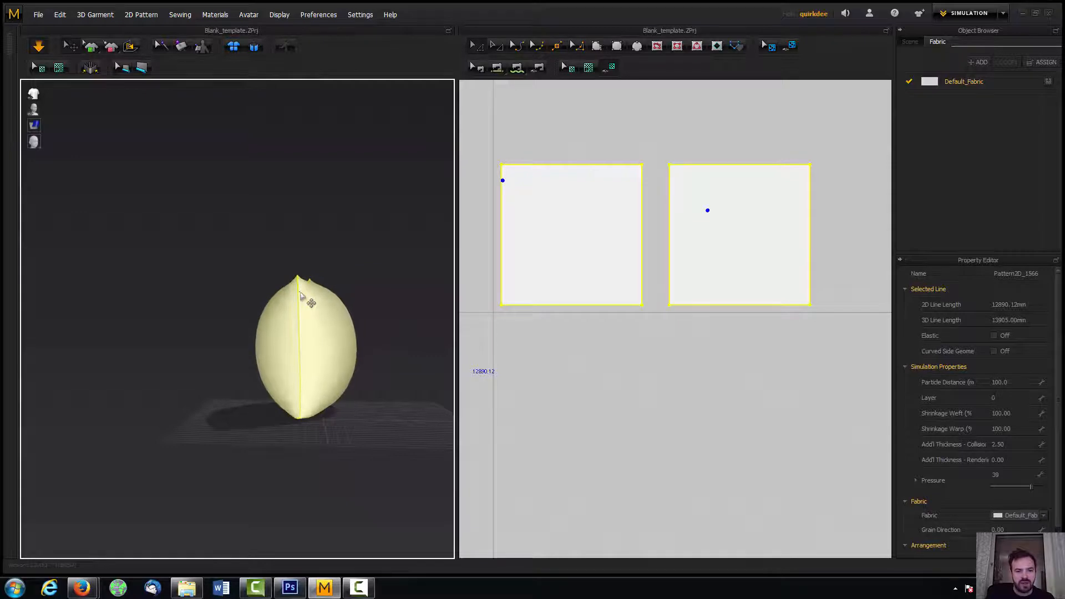
{"action": "left_click", "coordinate": [1033, 487]}
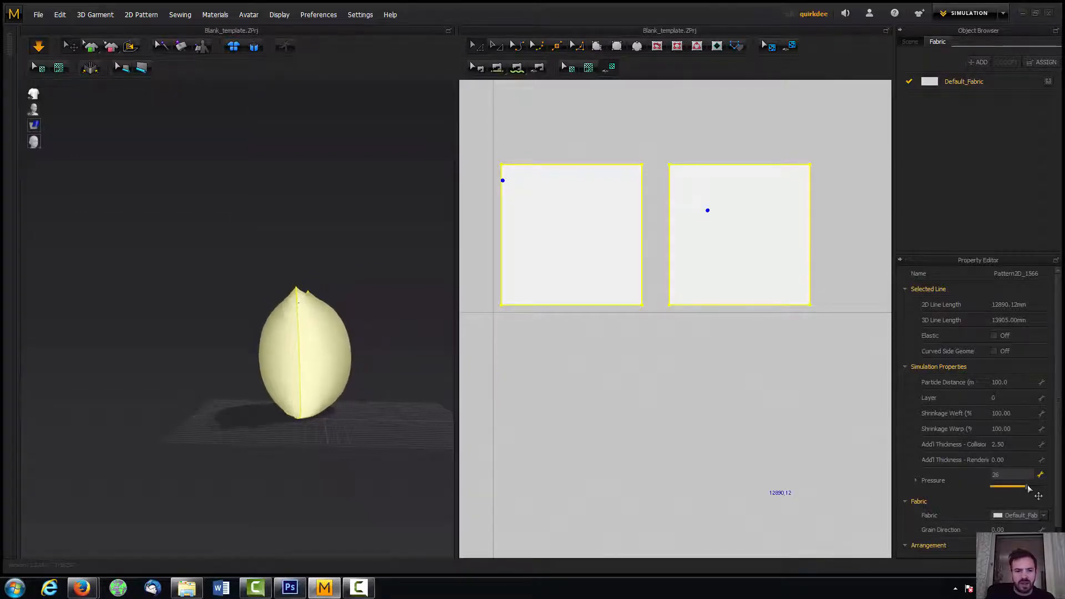
{"action": "left_click_drag", "start_coordinate": [320, 312], "coordinate": [323, 315]}
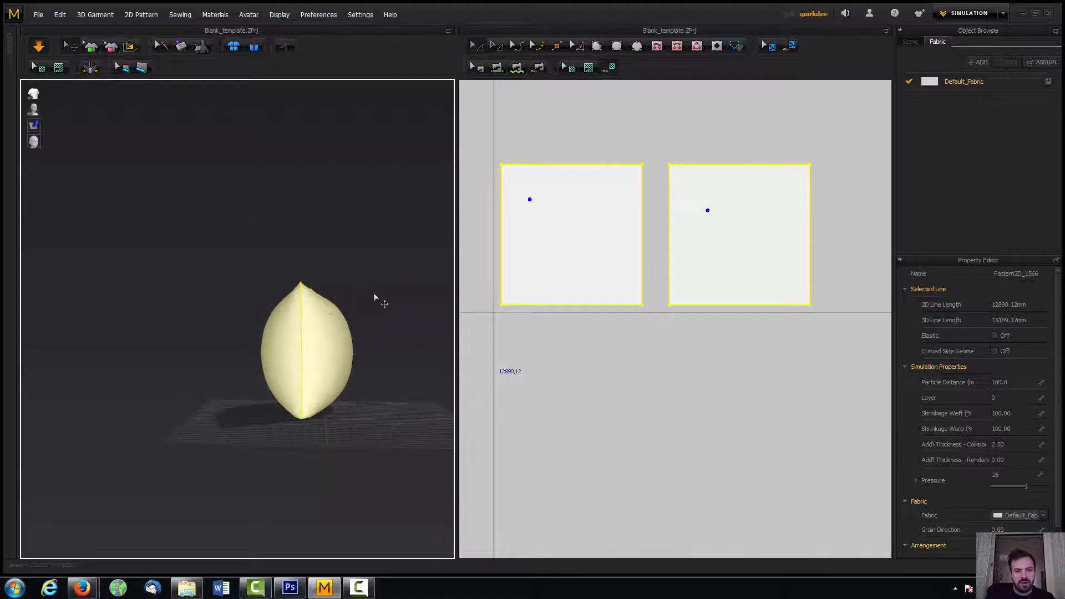
Reduce the pressure of both squares to 21 and pull the flatter pillow around in 3D.
{"action": "left_click_drag", "start_coordinate": [1029, 489], "coordinate": [1027, 490]}
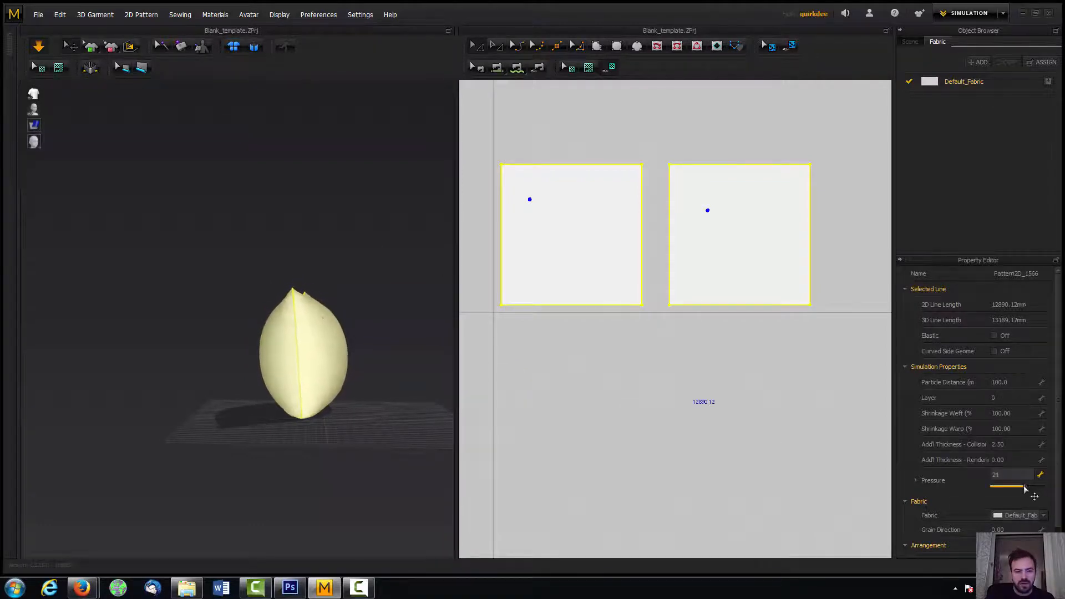
{"action": "right_click_drag", "start_coordinate": [238, 265], "coordinate": [323, 288]}
{"action": "right_click_drag", "start_coordinate": [248, 324], "coordinate": [291, 300]}
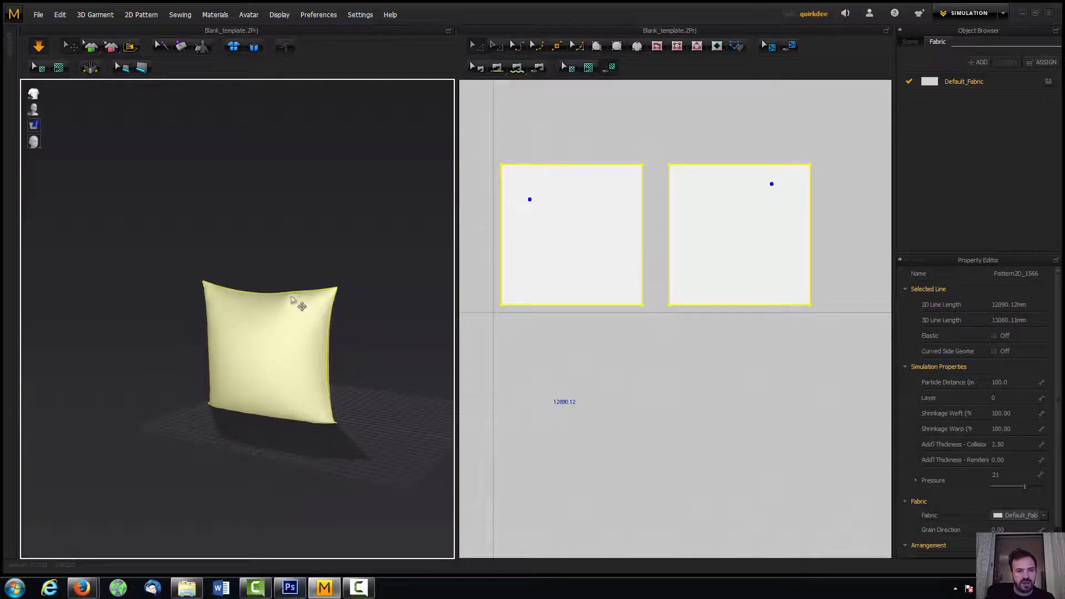
{"action": "left_click_drag", "start_coordinate": [290, 298], "coordinate": [294, 274]}
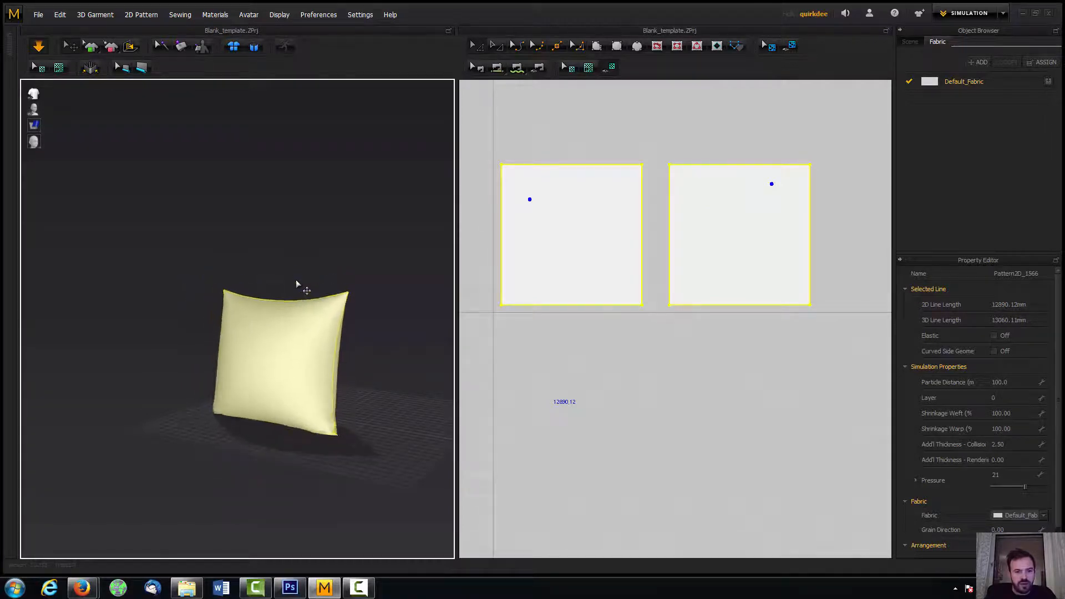
{"action": "mouse_move", "coordinate": [300, 359]}
{"action": "left_mouse_down"}
{"action": "mouse_move", "coordinate": [274, 316]}
{"action": "mouse_move", "coordinate": [226, 310]}
{"action": "mouse_move", "coordinate": [236, 229]}
{"action": "left_mouse_up"}
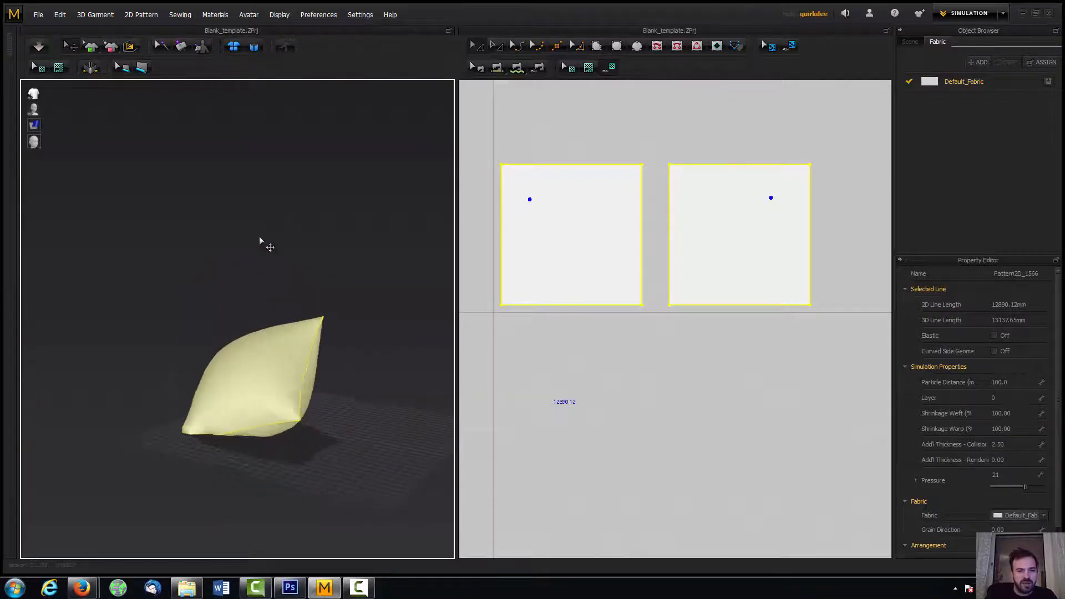
Undo the pressure reductions and the drape, and simulate the squares again until they close into an inflated pillow.
{"action": "key", "text": "ctrl+z"}
{"action": "key", "text": "ctrl+z"}
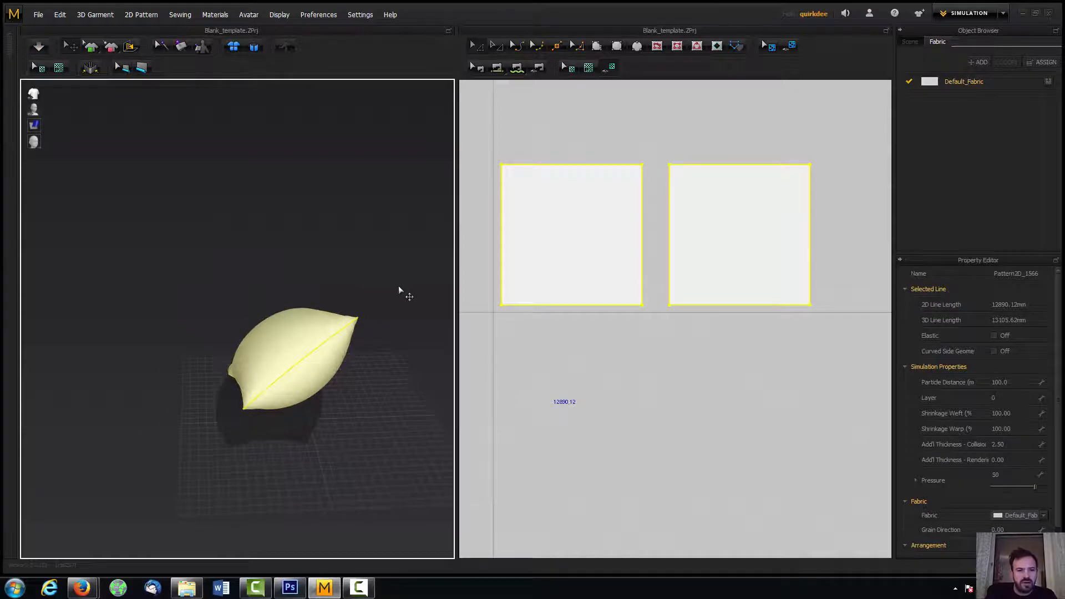
{"action": "mouse_move", "coordinate": [393, 291]}
{"action": "right_mouse_down"}
{"action": "mouse_move", "coordinate": [374, 278]}
{"action": "mouse_move", "coordinate": [382, 274]}
{"action": "right_mouse_up"}
{"action": "key", "text": "space"}
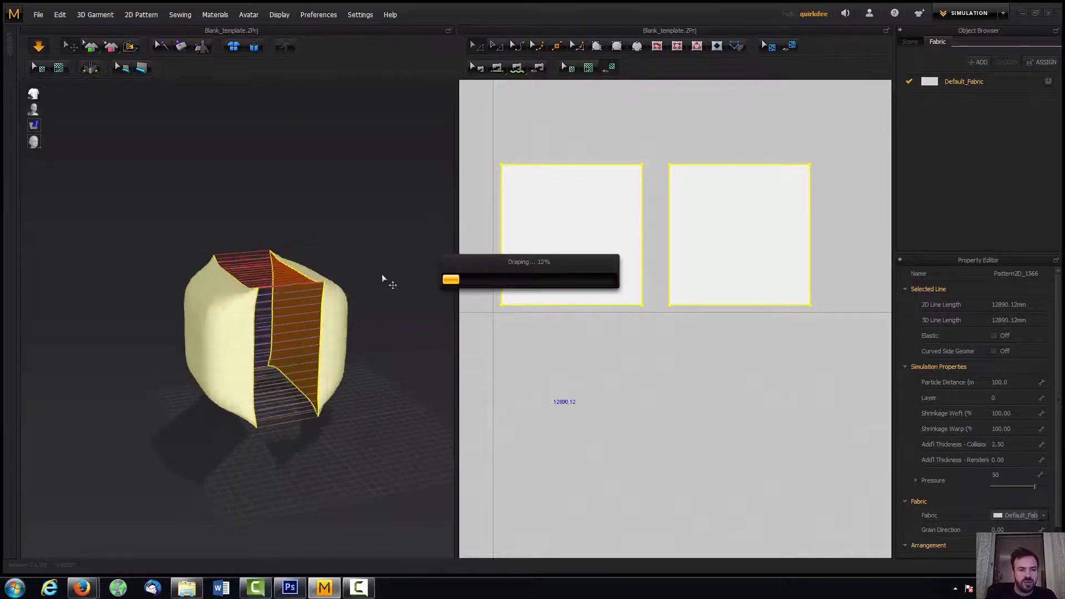
{"action": "key", "text": "space"}
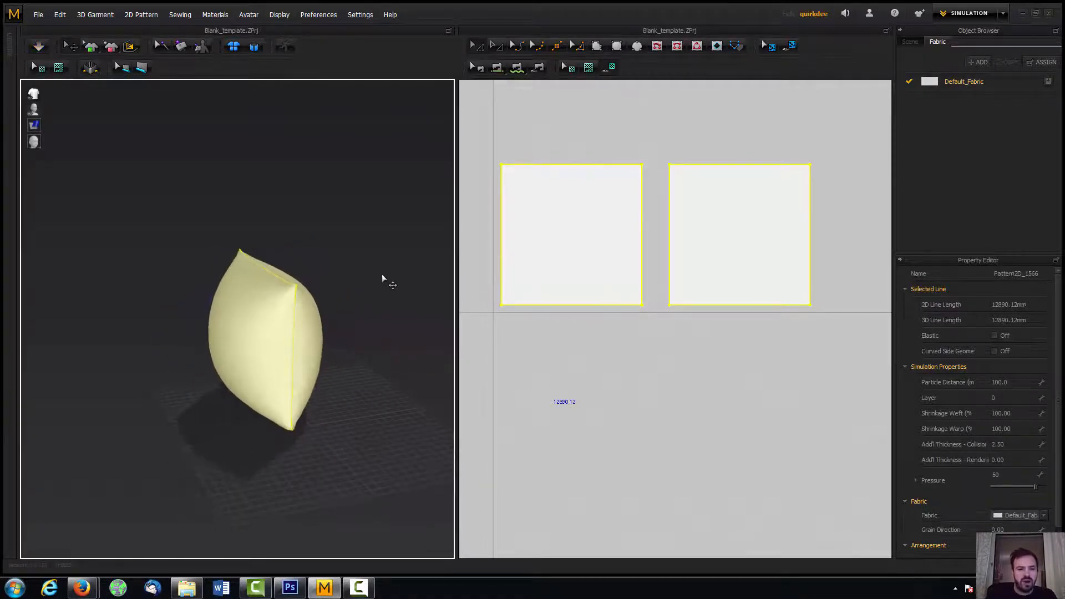
Pin the pillow's two upper corners with the Pin (Box) tool.
{"action": "right_click_drag", "start_coordinate": [381, 274], "coordinate": [476, 265]}
{"action": "scroll", "coordinate": [119, 262], "scroll_direction": "up", "scroll_amount": 2}
{"action": "scroll", "coordinate": [119, 262], "scroll_direction": "up", "scroll_amount": 2}
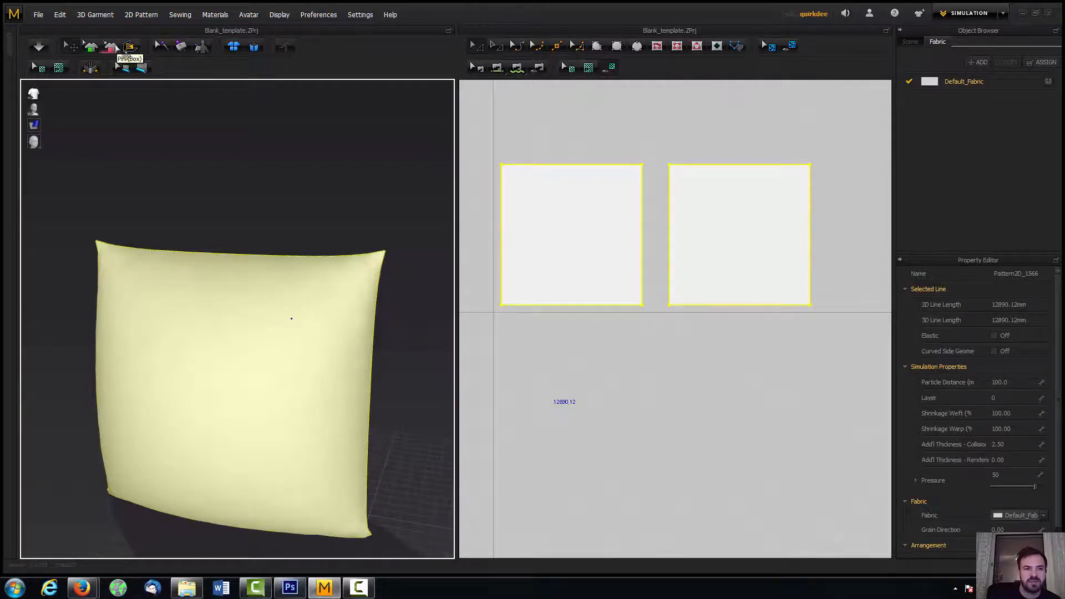
{"action": "left_click", "coordinate": [126, 49]}
{"action": "scroll", "coordinate": [391, 257], "scroll_direction": "up", "scroll_amount": 6}
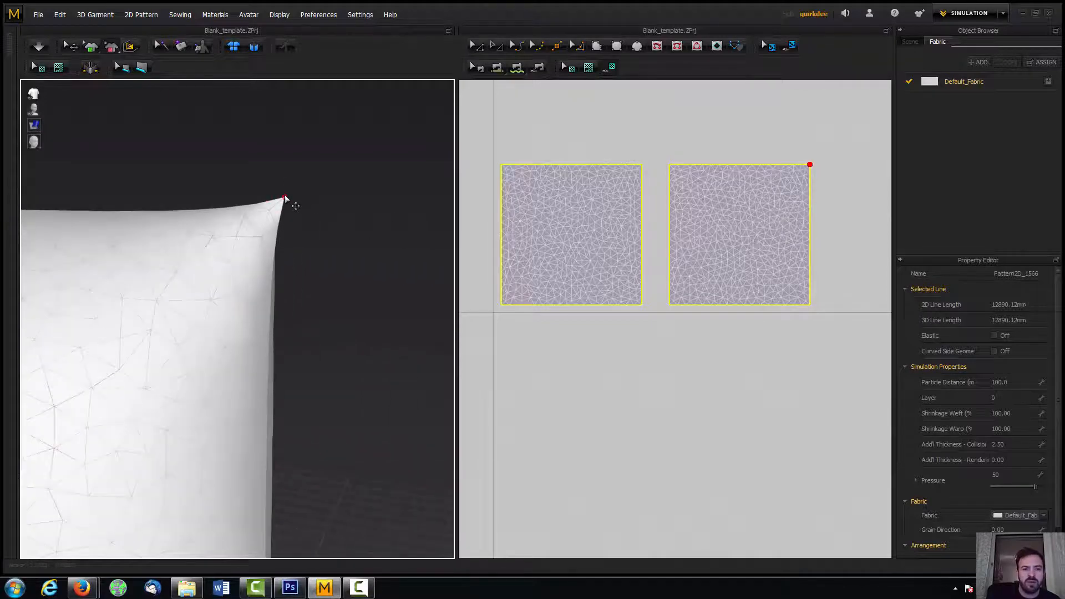
{"action": "scroll", "coordinate": [845, 145], "scroll_direction": "up", "scroll_amount": 2}
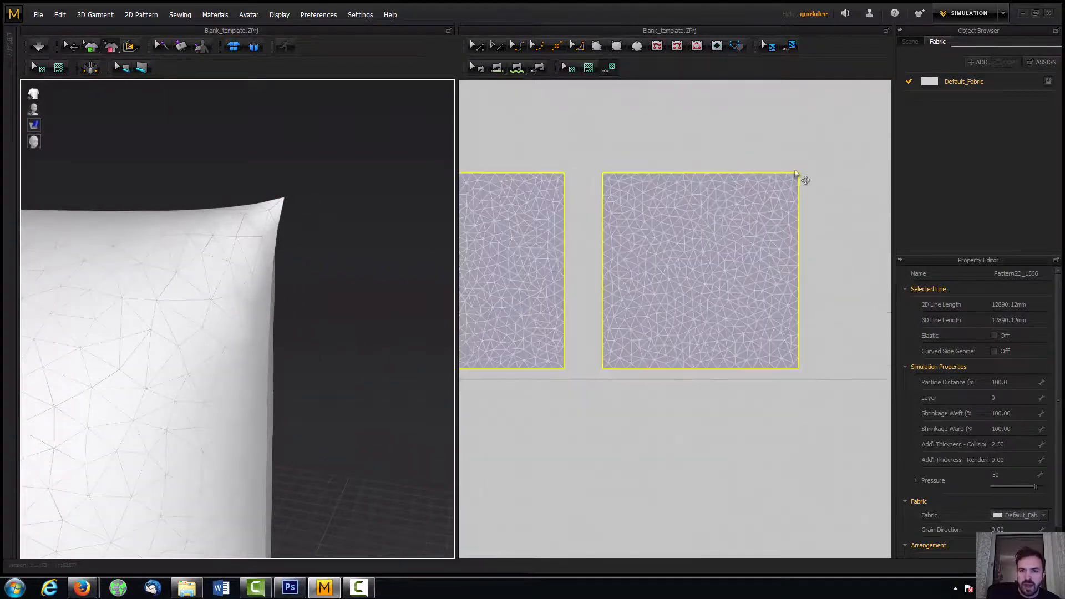
{"action": "left_click", "coordinate": [284, 198]}
{"action": "scroll", "coordinate": [174, 233], "scroll_direction": "down", "scroll_amount": 6}
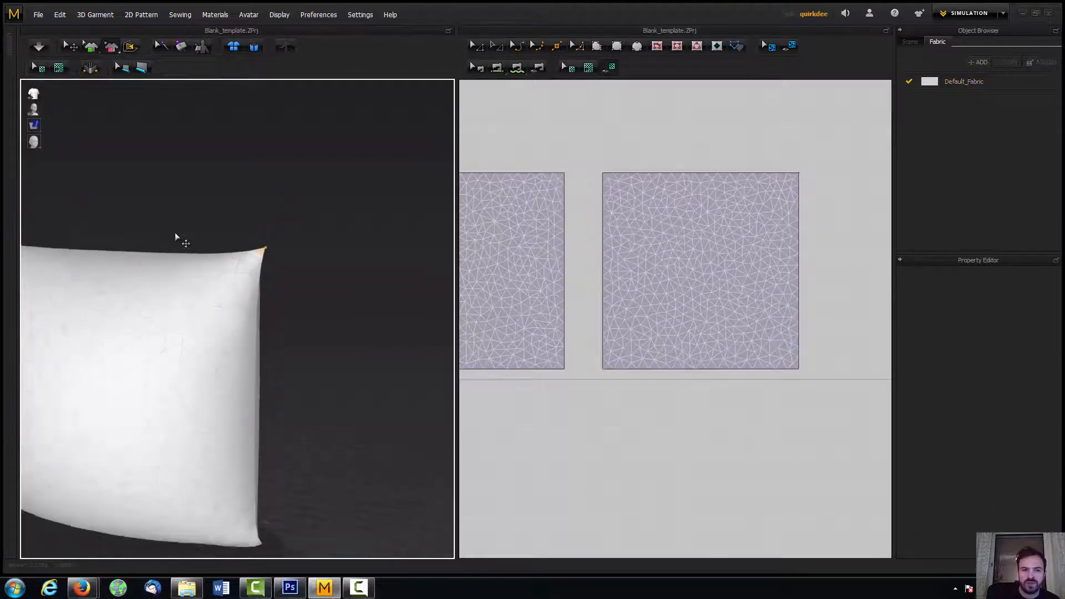
{"action": "middle_click_drag", "start_coordinate": [175, 232], "coordinate": [478, 231]}
{"action": "scroll", "coordinate": [173, 228], "scroll_direction": "up", "scroll_amount": 2}
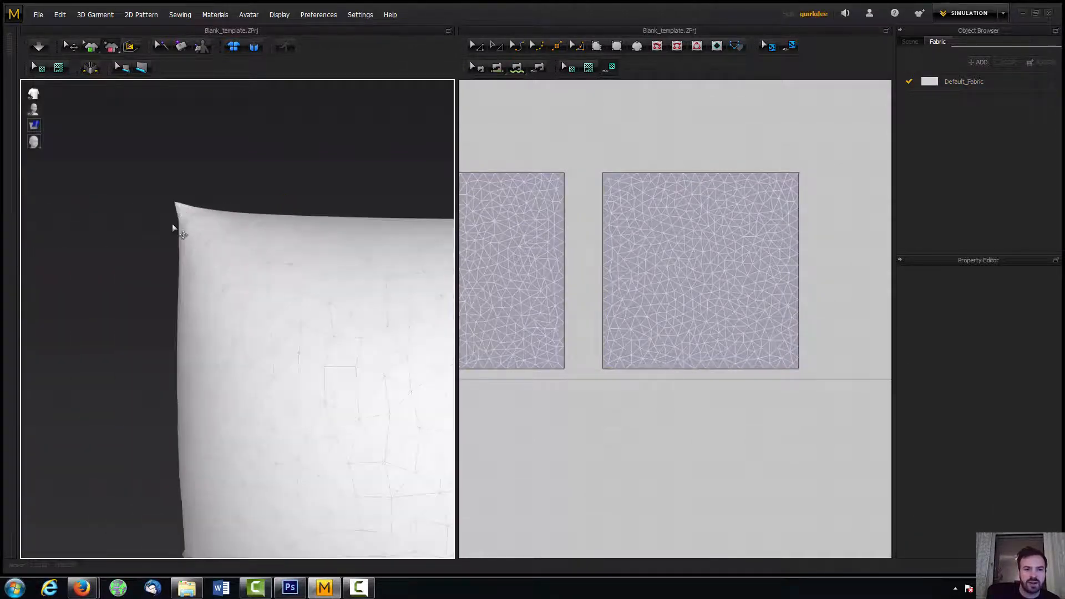
{"action": "left_click_drag", "start_coordinate": [172, 205], "coordinate": [170, 195]}
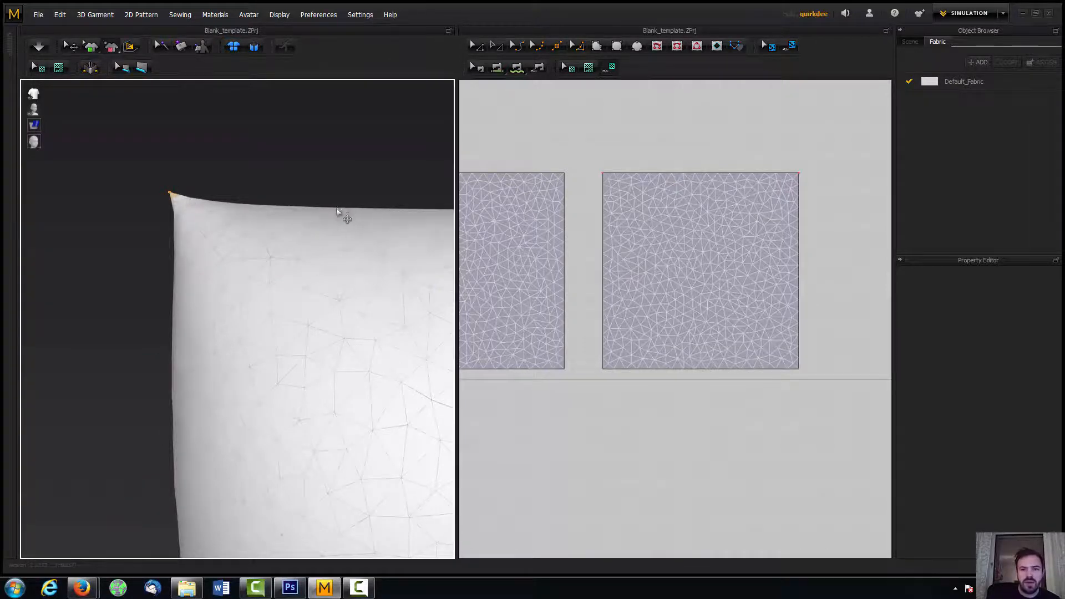
Examine the pinned corners on the pillow in 3D and the mesh of both squares in the 2D pattern.
{"action": "right_click_drag", "start_coordinate": [337, 210], "coordinate": [328, 219]}
{"action": "scroll", "coordinate": [327, 220], "scroll_direction": "up", "scroll_amount": 2}
{"action": "scroll", "coordinate": [327, 219], "scroll_direction": "down", "scroll_amount": 6}
{"action": "middle_click_drag", "start_coordinate": [335, 243], "coordinate": [256, 243]}
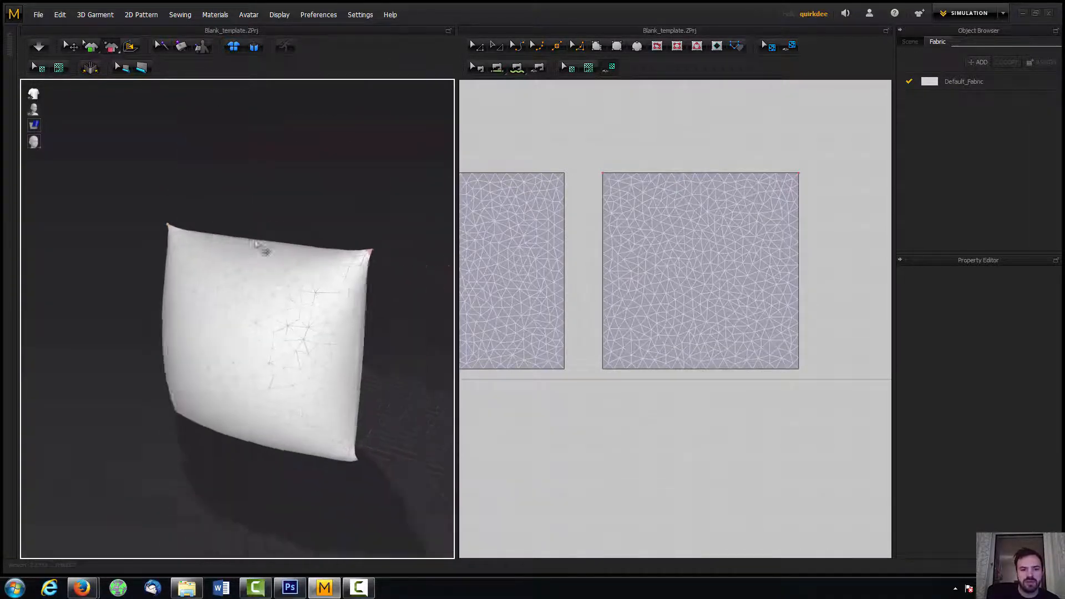
{"action": "right_click_drag", "start_coordinate": [255, 243], "coordinate": [277, 262]}
{"action": "middle_click_drag", "start_coordinate": [622, 298], "coordinate": [751, 327]}
{"action": "scroll", "coordinate": [732, 324], "scroll_direction": "up", "scroll_amount": 3}
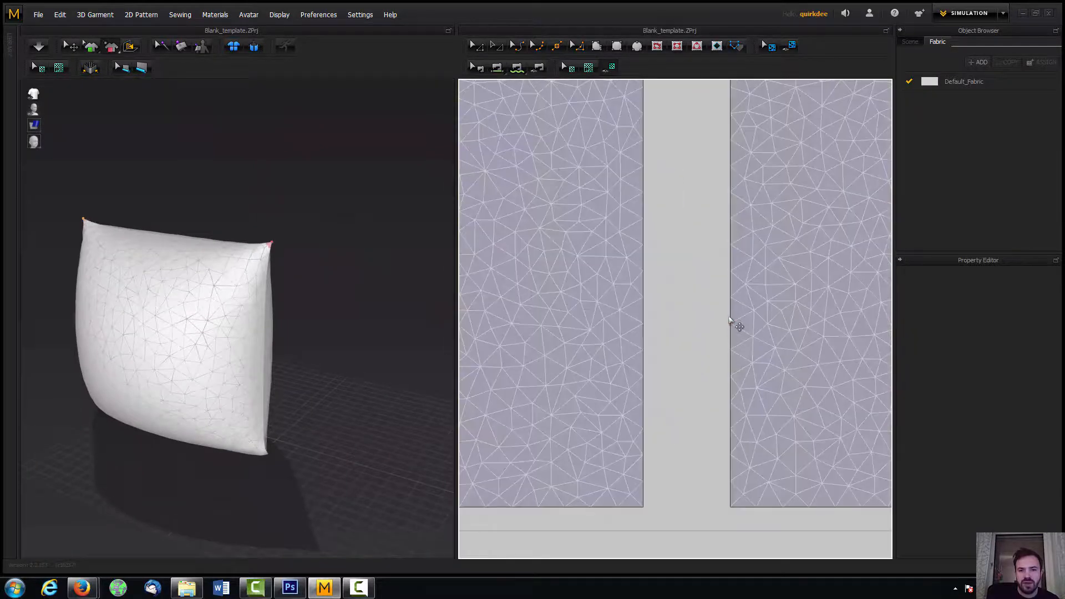
{"action": "scroll", "coordinate": [732, 318], "scroll_direction": "down", "scroll_amount": 5}
{"action": "middle_click_drag", "start_coordinate": [705, 302], "coordinate": [686, 299]}
Simulate the pinned pillow and tug its front and back pieces to test how the pinned corners hold.
{"action": "mouse_move", "coordinate": [341, 227]}
{"action": "right_mouse_down"}
{"action": "mouse_move", "coordinate": [321, 218]}
{"action": "mouse_move", "coordinate": [315, 236]}
{"action": "mouse_move", "coordinate": [334, 228]}
{"action": "right_mouse_up"}
{"action": "left_click", "coordinate": [72, 46]}
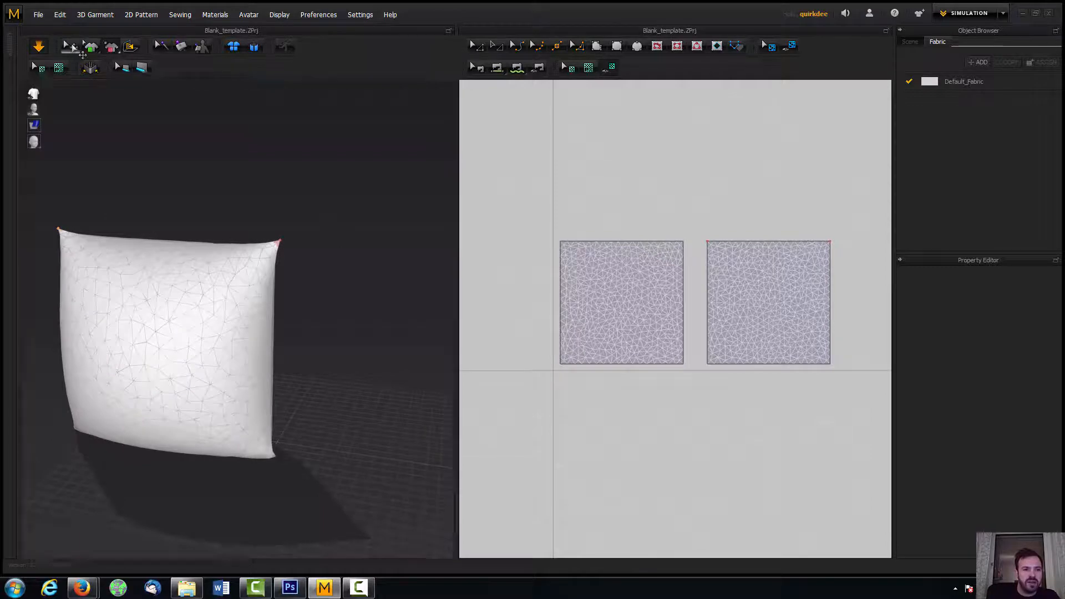
{"action": "mouse_move", "coordinate": [156, 331]}
{"action": "left_mouse_down"}
{"action": "mouse_move", "coordinate": [177, 312]}
{"action": "mouse_move", "coordinate": [156, 315]}
{"action": "left_mouse_up"}
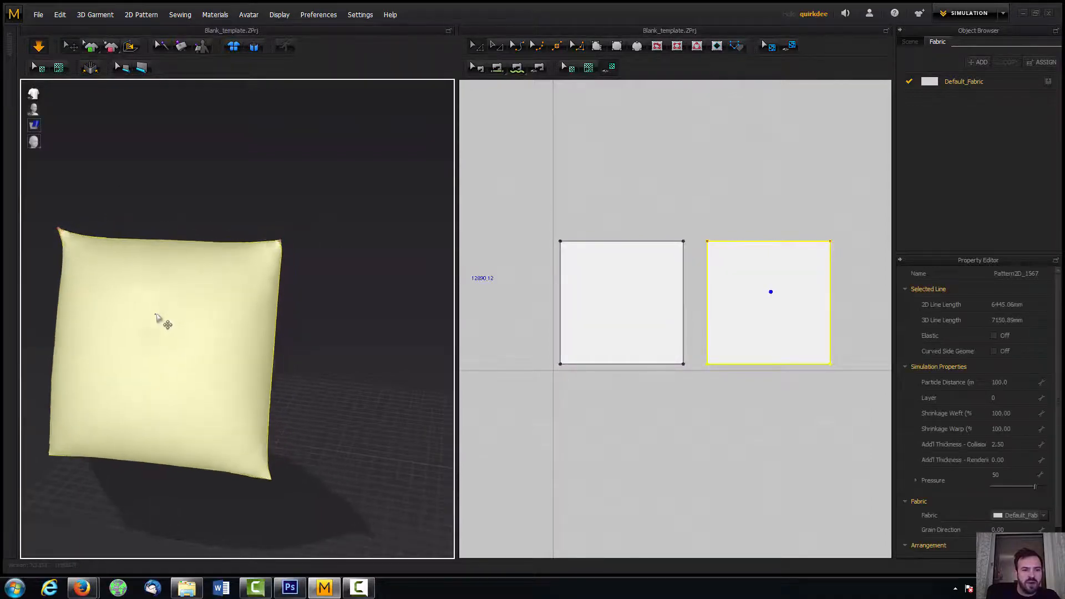
{"action": "right_click_drag", "start_coordinate": [335, 287], "coordinate": [249, 303]}
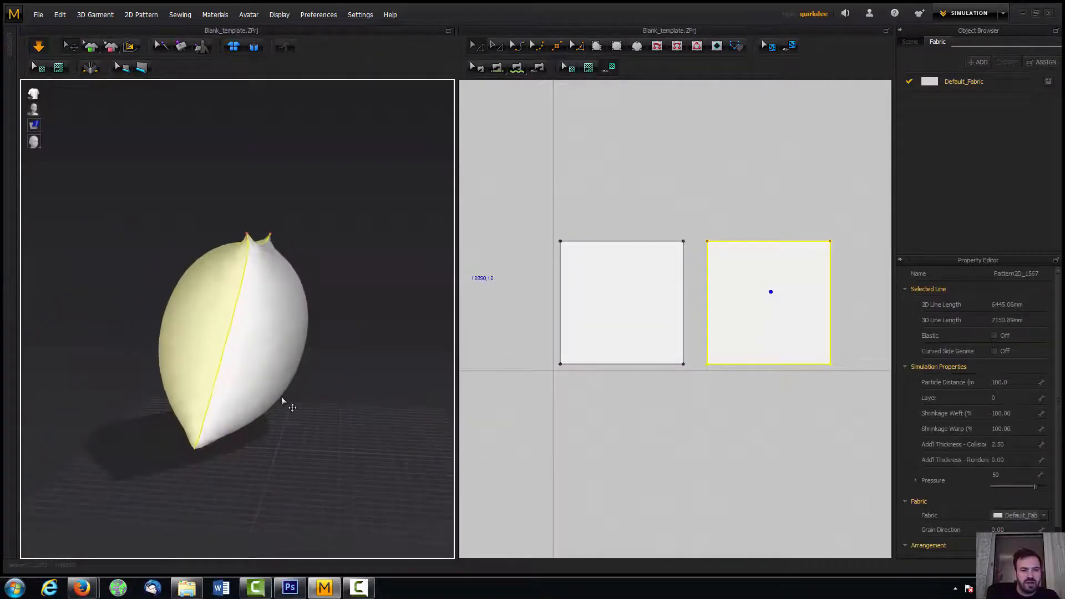
{"action": "left_click_drag", "start_coordinate": [282, 396], "coordinate": [309, 381]}
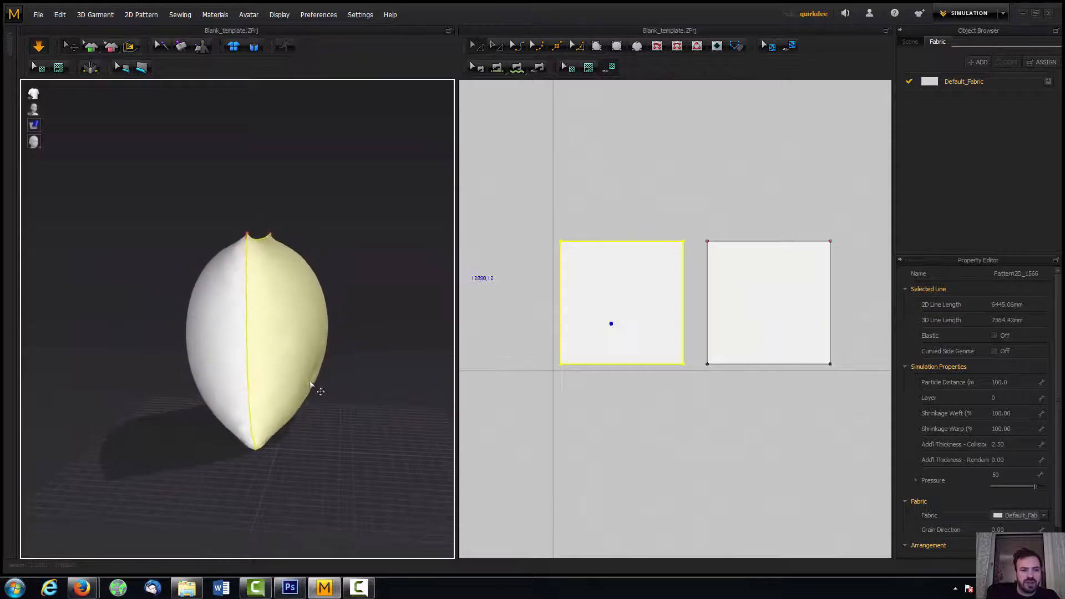
Select both squares and set their pressure to 21 so the pillow hangs looser from its pinned corners.
{"action": "right_click_drag", "start_coordinate": [350, 361], "coordinate": [418, 357]}
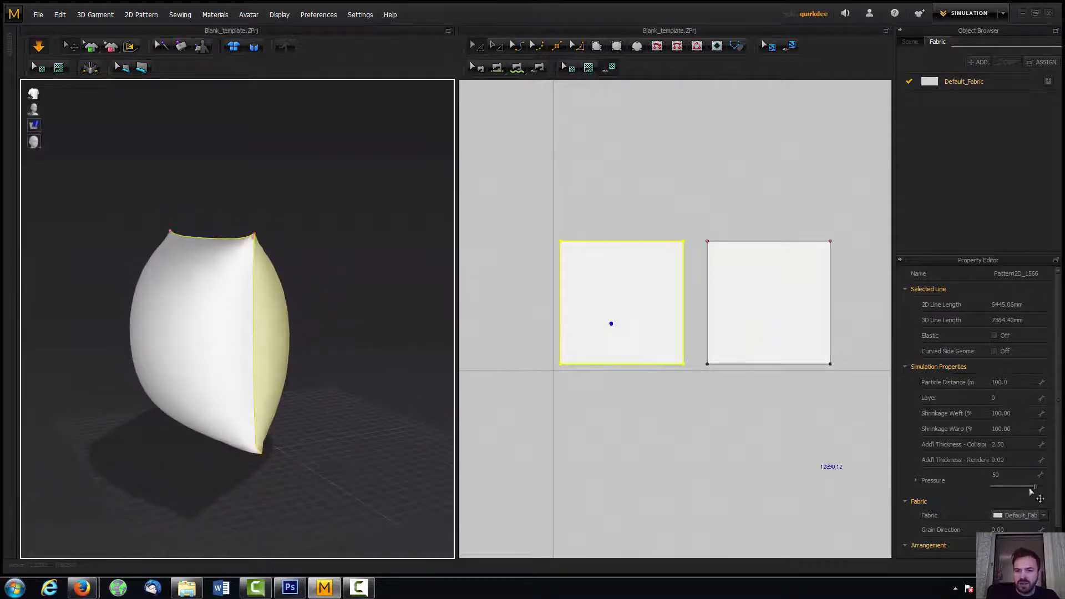
{"action": "left_click", "coordinate": [806, 350], "text": "shift"}
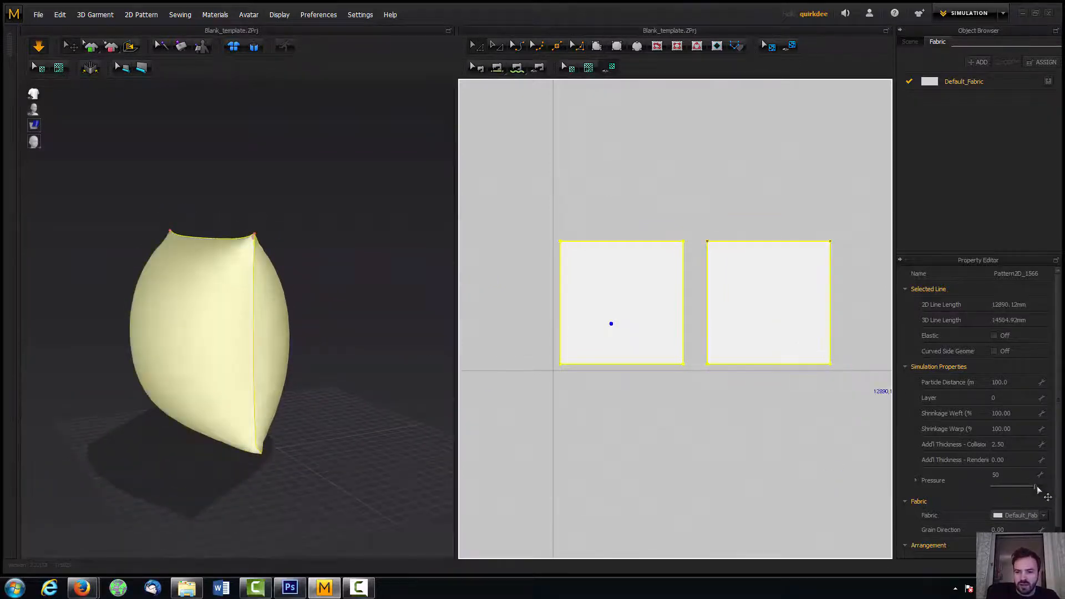
{"action": "left_click_drag", "start_coordinate": [1037, 489], "coordinate": [1024, 491]}
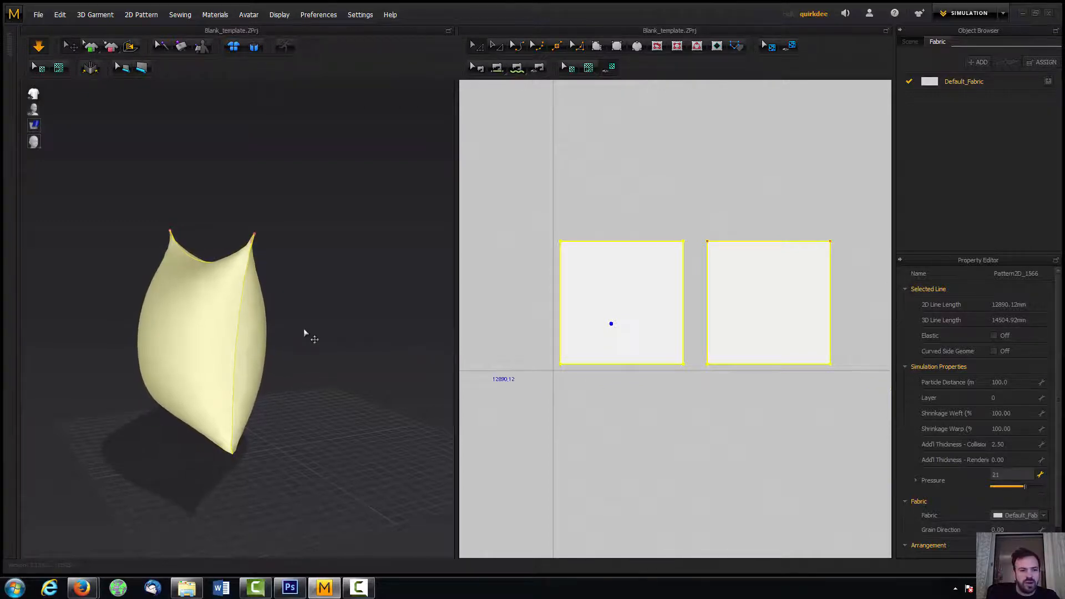
{"action": "right_click_drag", "start_coordinate": [304, 329], "coordinate": [344, 330]}
{"action": "scroll", "coordinate": [341, 331], "scroll_direction": "down", "scroll_amount": 3}
{"action": "middle_click_drag", "start_coordinate": [341, 330], "coordinate": [378, 326]}
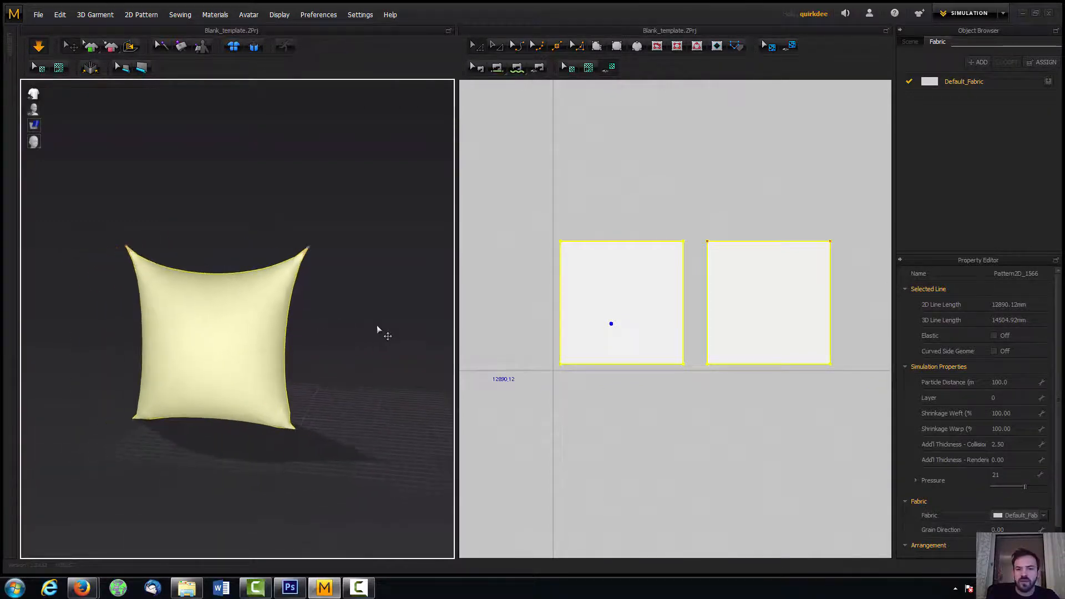
{"action": "right_click_drag", "start_coordinate": [377, 329], "coordinate": [240, 344]}
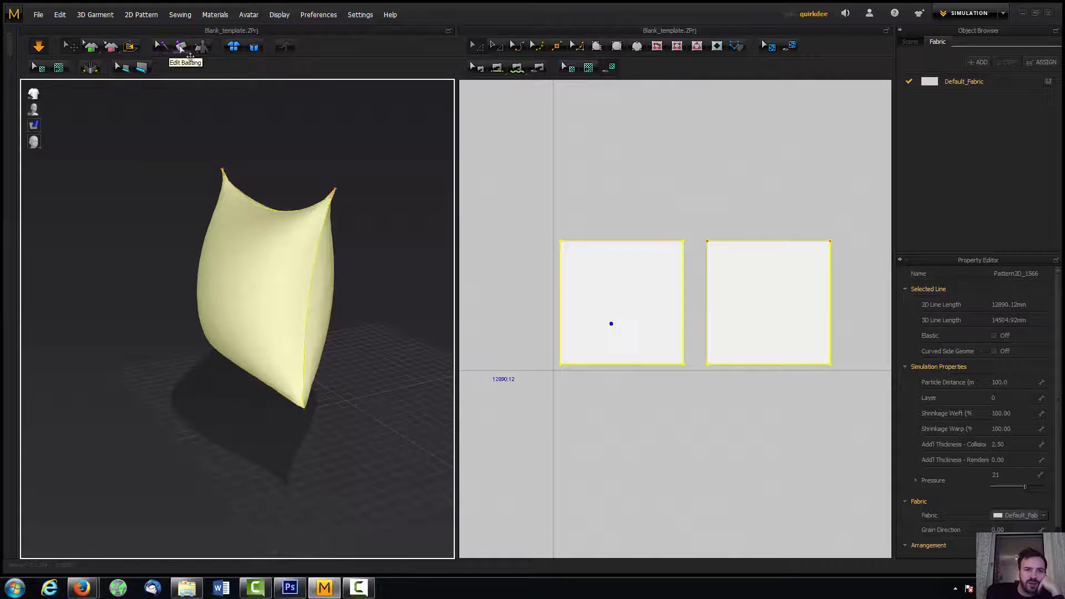
Baste the middle of the pillow's front square to the middle of its back square and simulate the result.
{"action": "right_click_drag", "start_coordinate": [238, 150], "coordinate": [210, 285]}
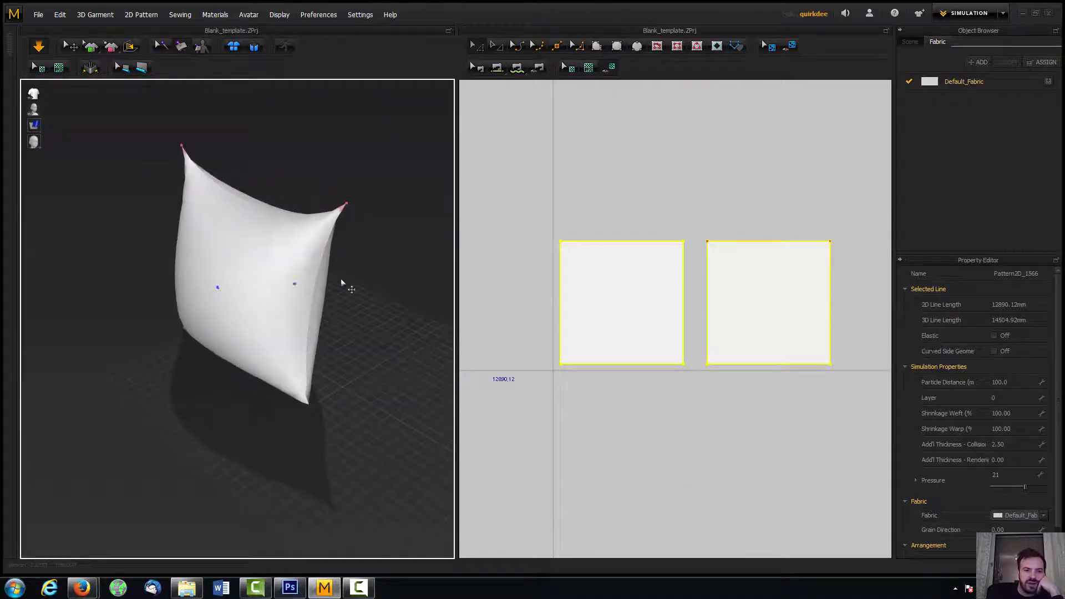
{"action": "right_click_drag", "start_coordinate": [341, 279], "coordinate": [258, 252]}
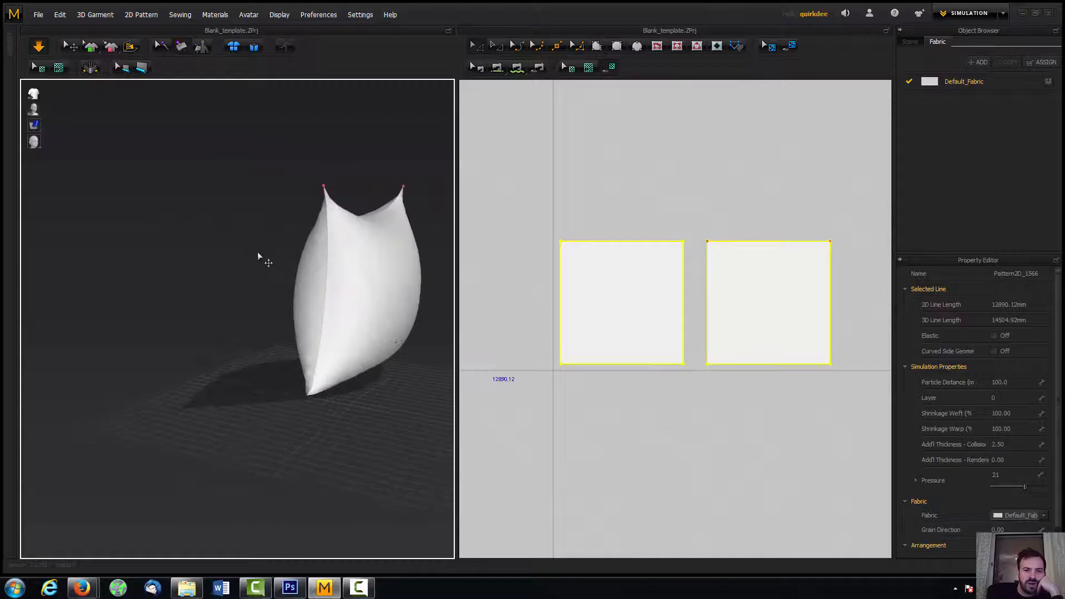
{"action": "left_click", "coordinate": [407, 290]}
{"action": "right_click_drag", "start_coordinate": [118, 274], "coordinate": [201, 279]}
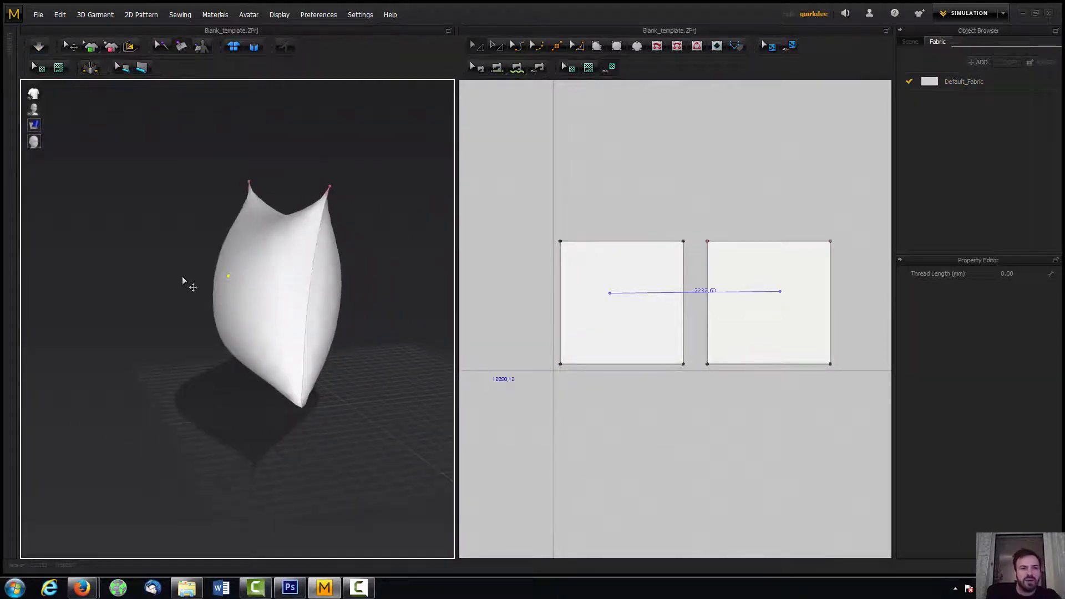
{"action": "key", "text": "space"}
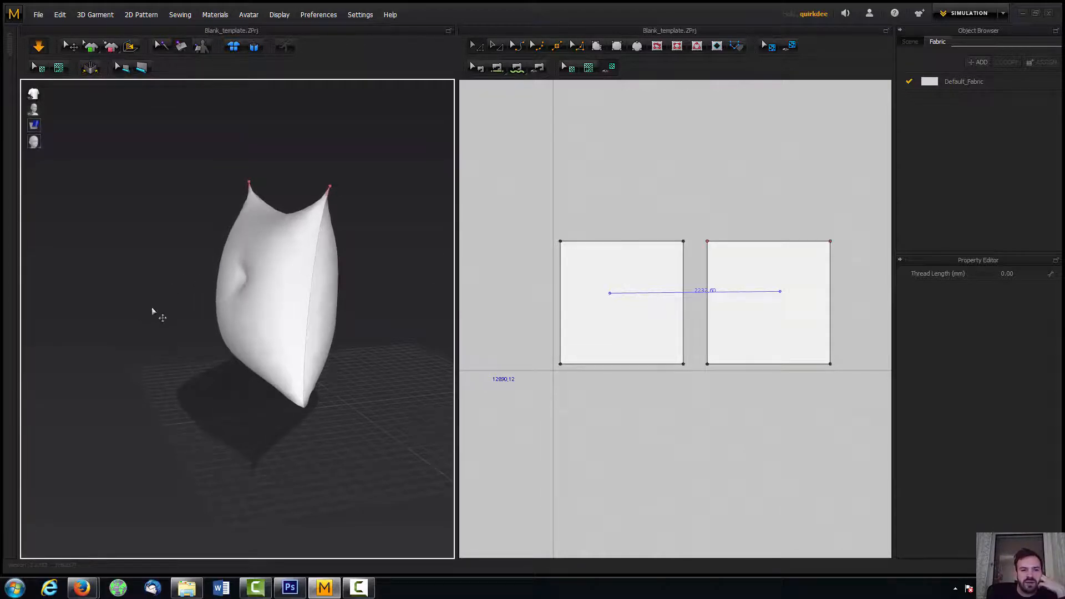
{"action": "right_click_drag", "start_coordinate": [151, 307], "coordinate": [211, 317]}
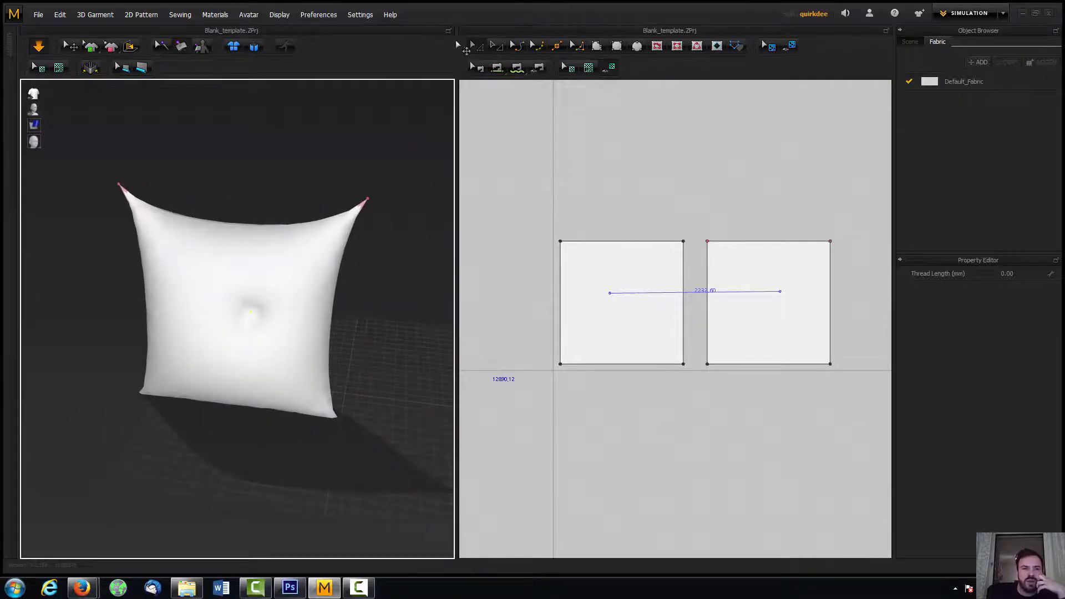
{"action": "left_click", "coordinate": [702, 295]}
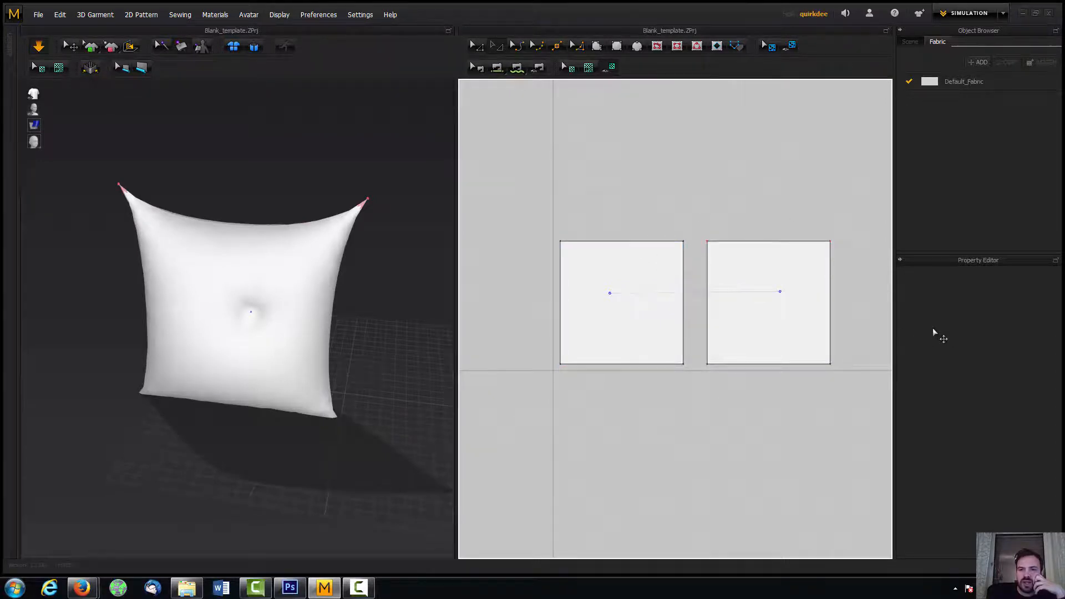
{"action": "left_click", "coordinate": [780, 294]}
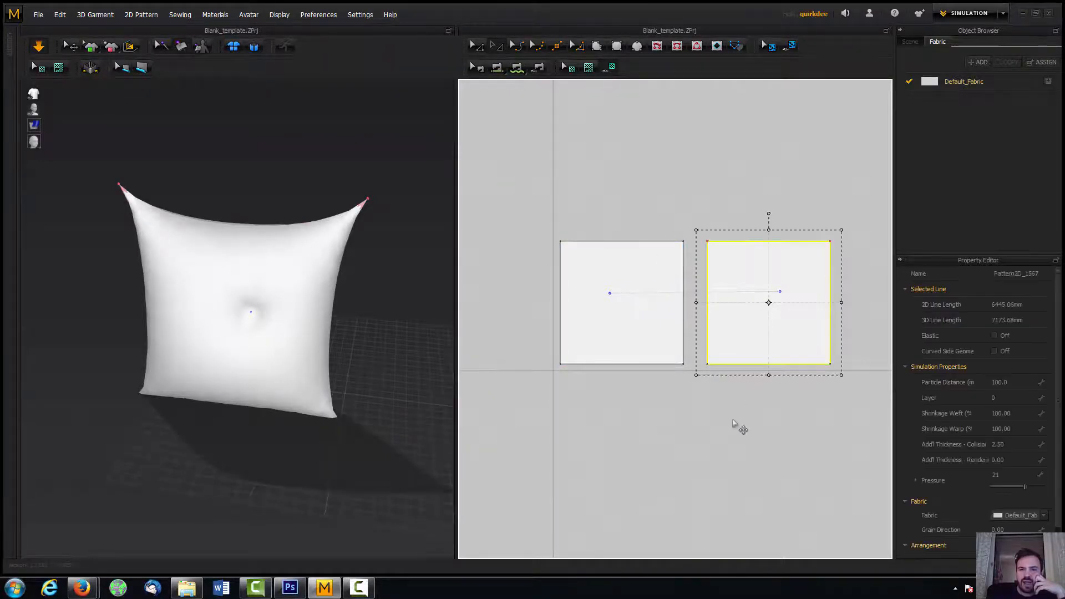
{"action": "left_click", "coordinate": [732, 421]}
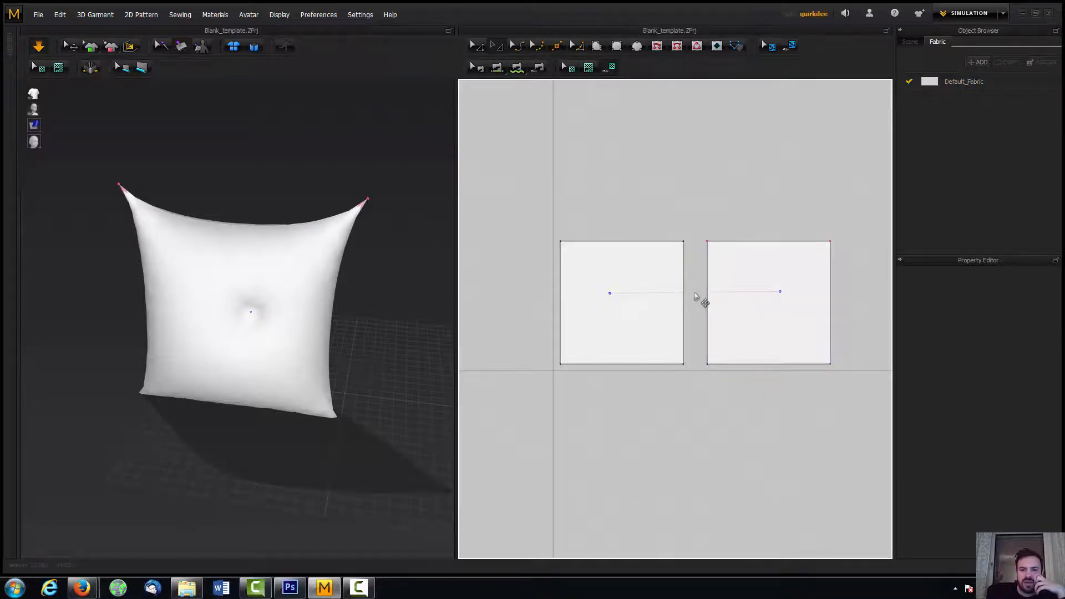
Select the basting between the front and back pieces and set its thread length to 0.01 mm.
{"action": "right_click_drag", "start_coordinate": [281, 304], "coordinate": [225, 298]}
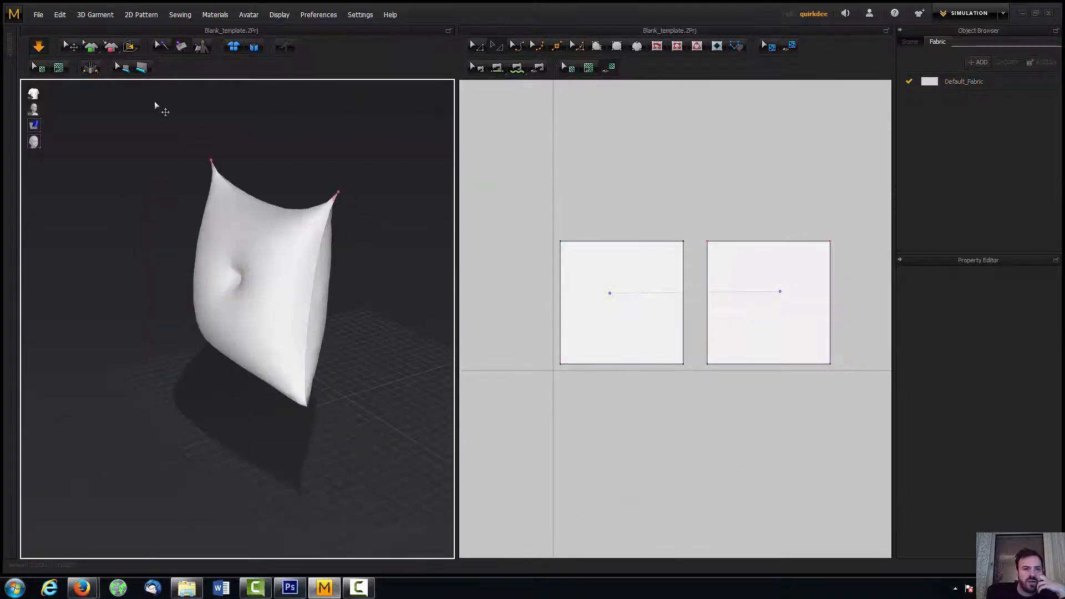
{"action": "left_click", "coordinate": [162, 43]}
{"action": "left_click", "coordinate": [270, 276]}
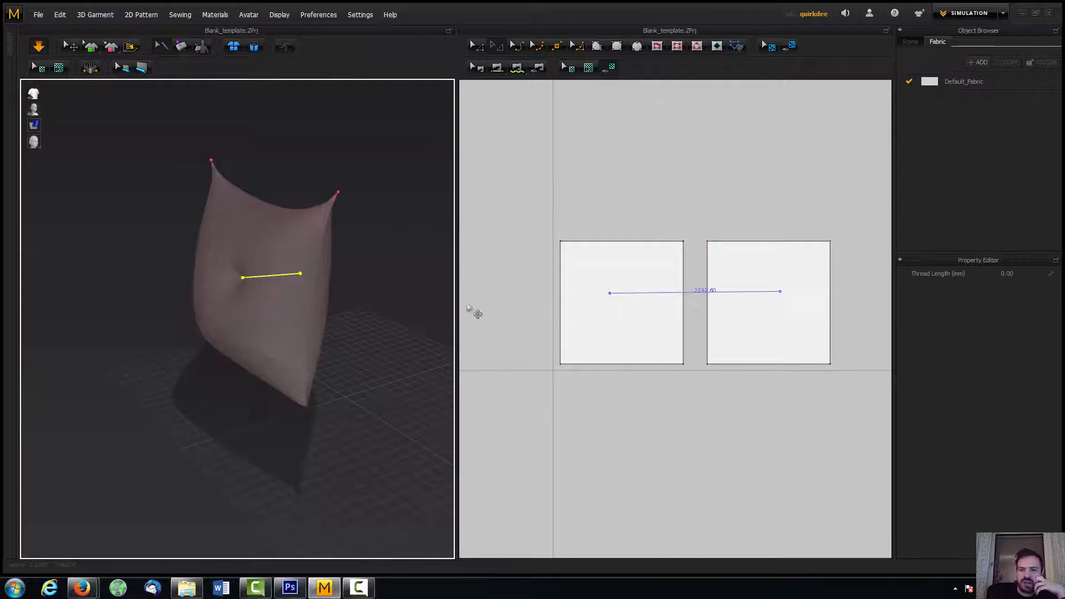
{"action": "left_click", "coordinate": [1009, 274]}
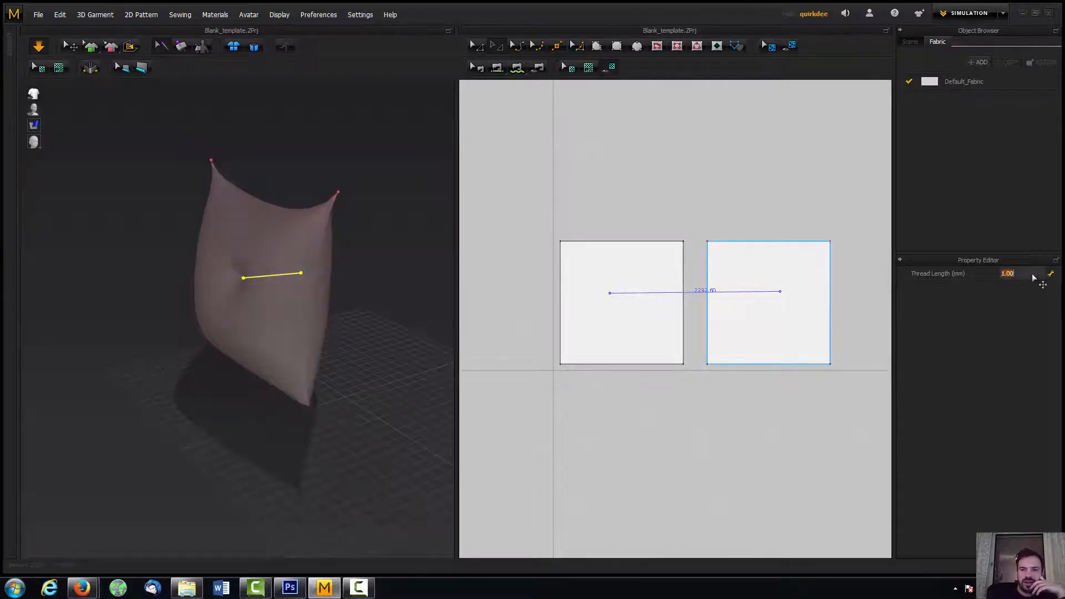
{"action": "left_click", "coordinate": [1032, 275]}
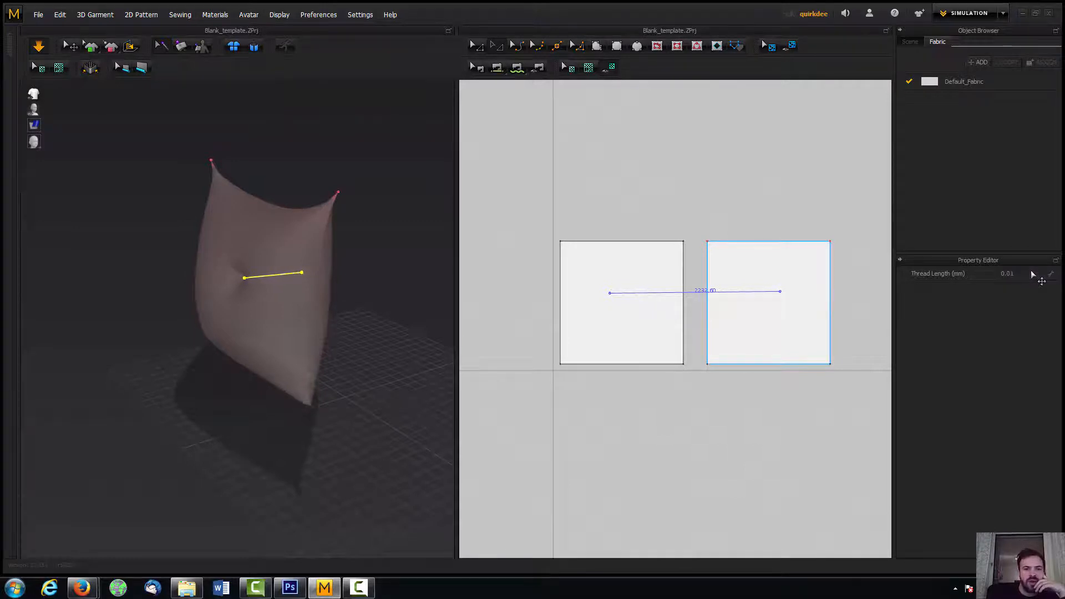
{"action": "mouse_move", "coordinate": [221, 286]}
{"action": "right_mouse_down"}
{"action": "mouse_move", "coordinate": [161, 270]}
{"action": "mouse_move", "coordinate": [227, 282]}
{"action": "right_mouse_up"}
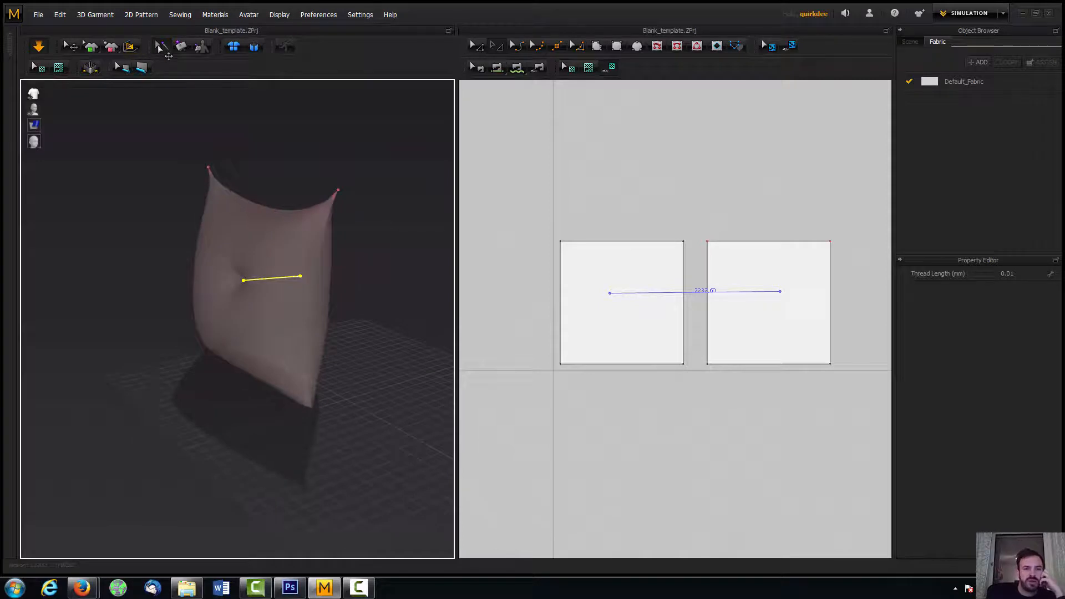
{"action": "right_click_drag", "start_coordinate": [217, 108], "coordinate": [244, 137]}
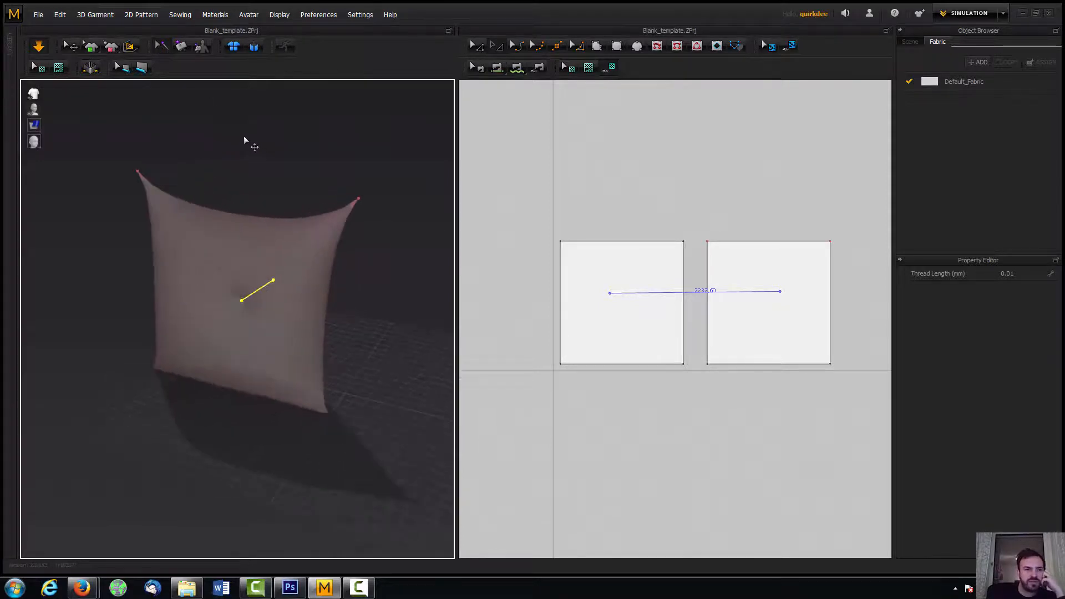
{"action": "left_click", "coordinate": [66, 43]}
{"action": "right_click_drag", "start_coordinate": [225, 206], "coordinate": [261, 201]}
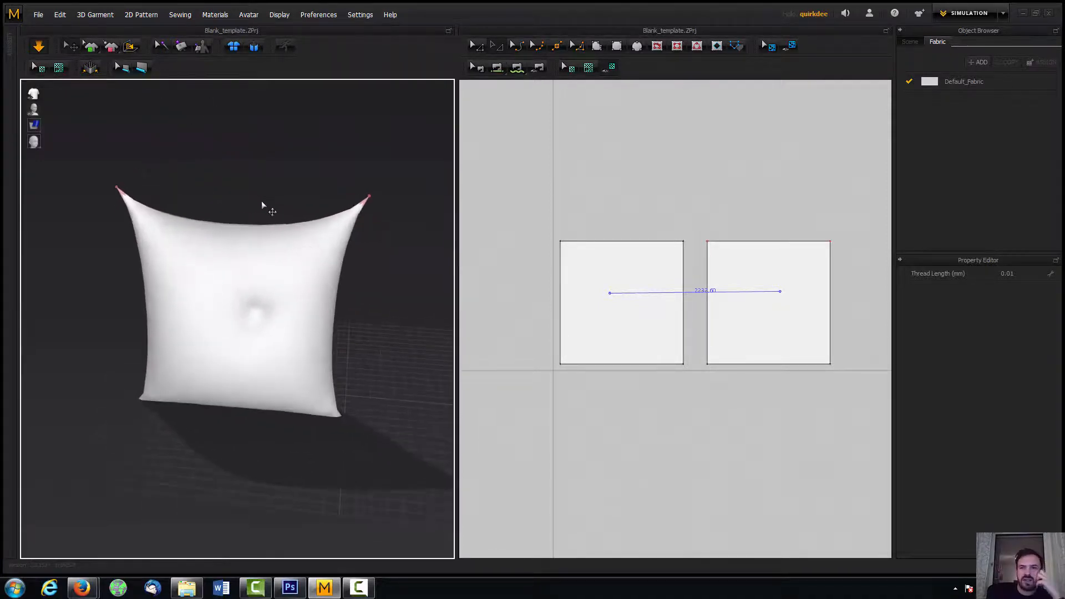
Rename the default fabric as Fabric A.
{"action": "left_click", "coordinate": [938, 83]}
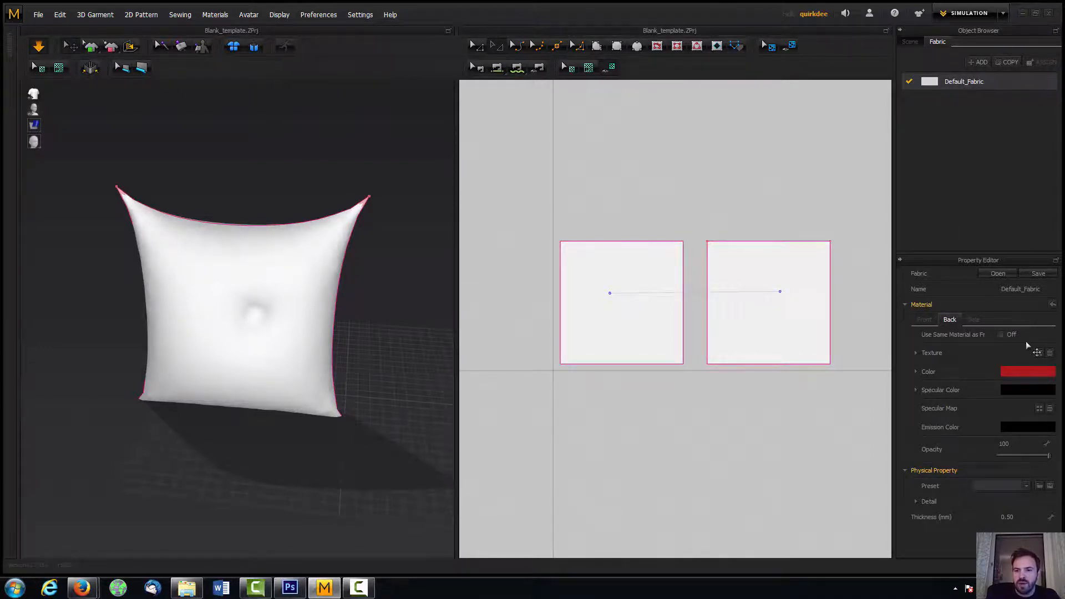
{"action": "double_click", "coordinate": [1031, 291]}
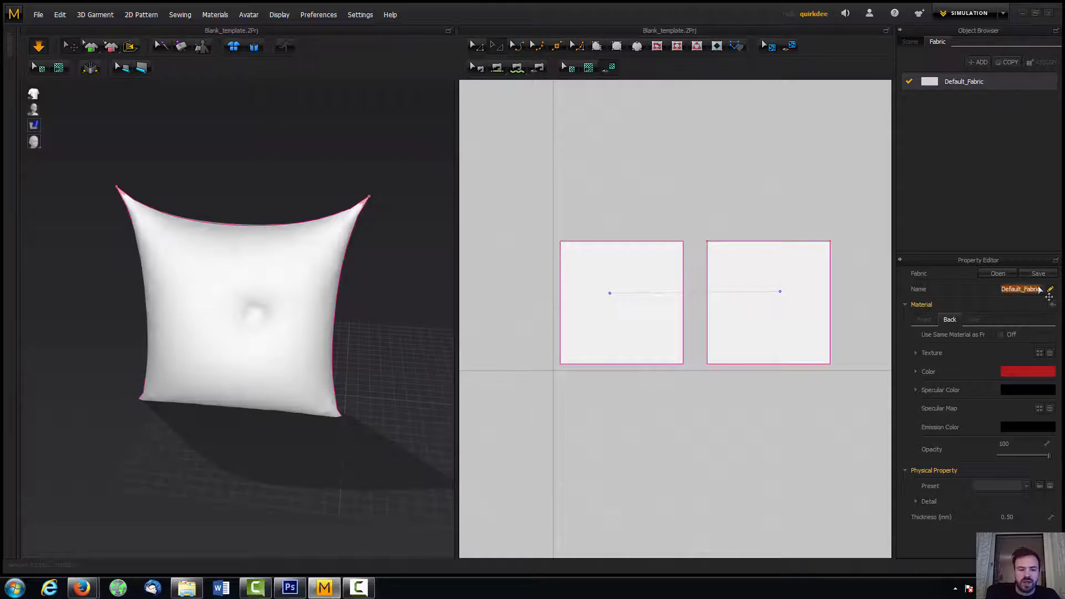
{"action": "type", "text": "Fab"}
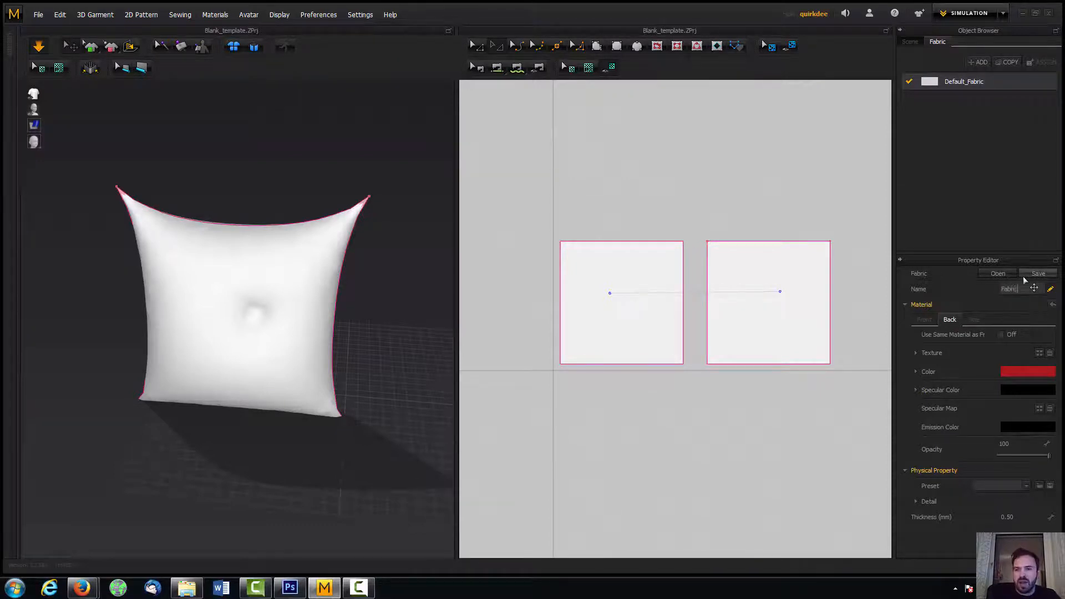
{"action": "type", "text": "ric A"}
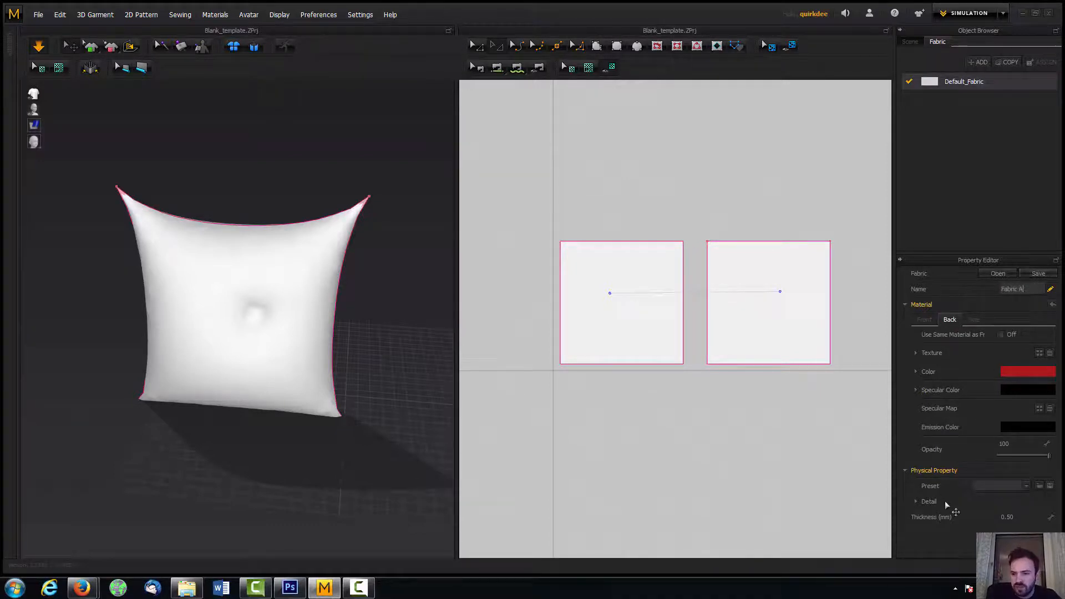
{"action": "key", "text": "Return"}
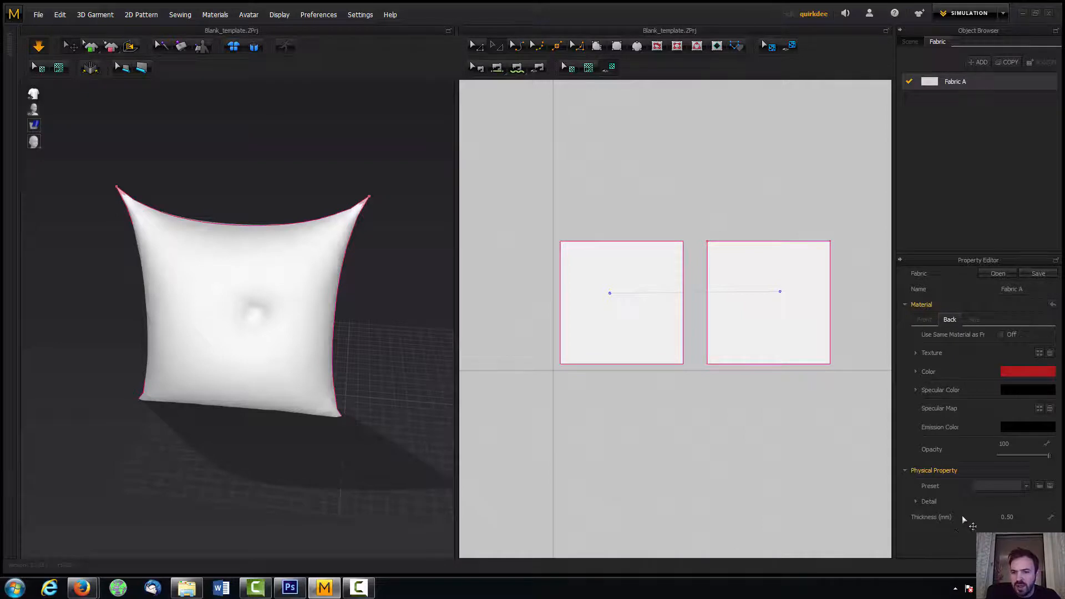
Expand Fabric A's physical property details and try the R_Gabardine_Wool preset on the pillow.
{"action": "left_click", "coordinate": [915, 502]}
{"action": "scroll", "coordinate": [977, 448], "scroll_direction": "down", "scroll_amount": 5}
{"action": "scroll", "coordinate": [977, 444], "scroll_direction": "up", "scroll_amount": 2}
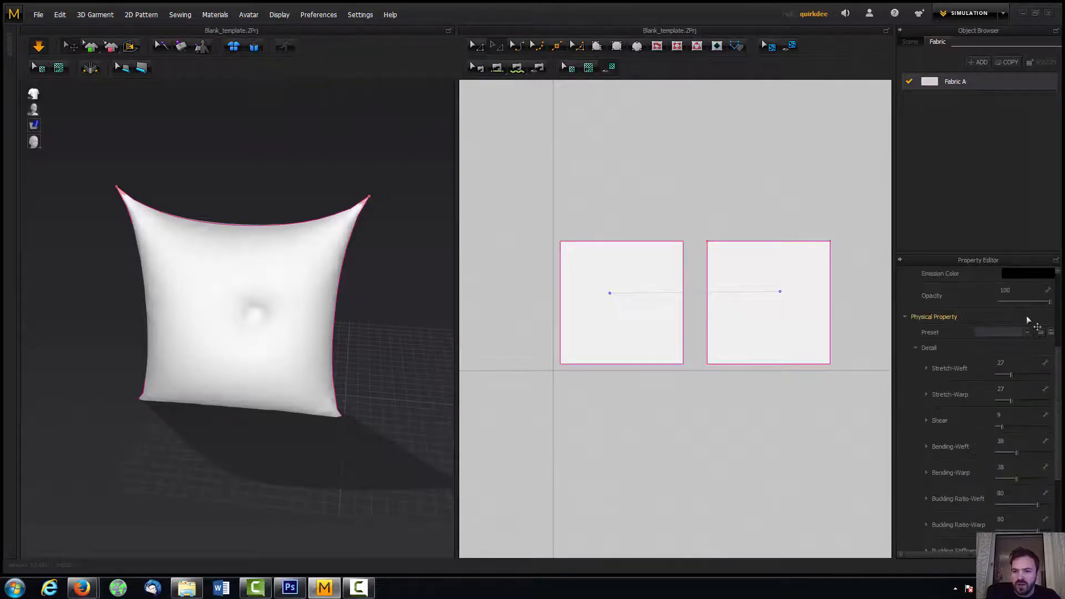
{"action": "left_click", "coordinate": [1029, 331]}
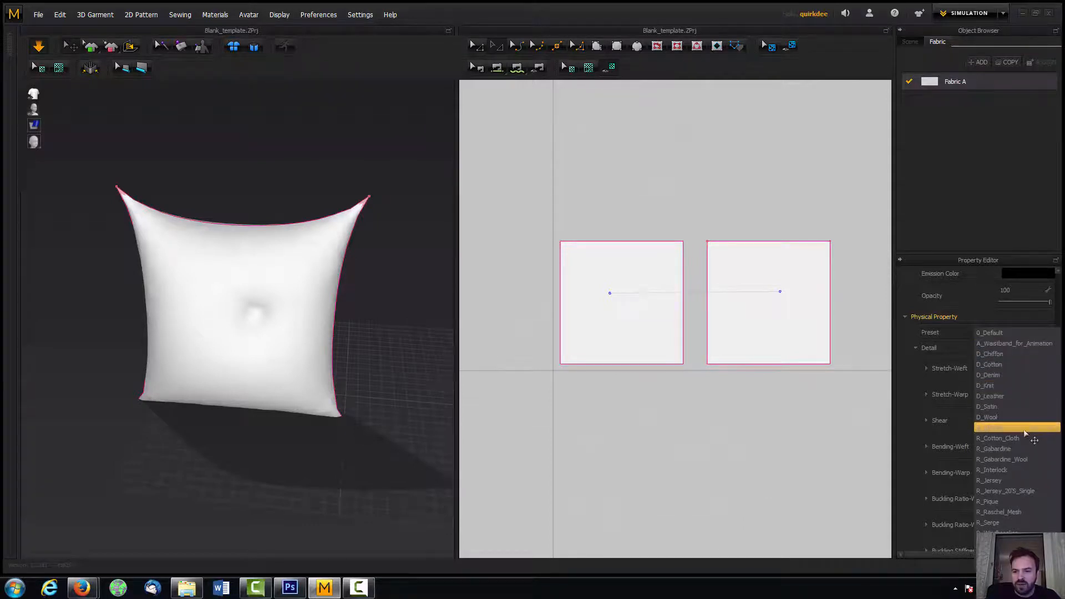
{"action": "left_click", "coordinate": [1018, 460]}
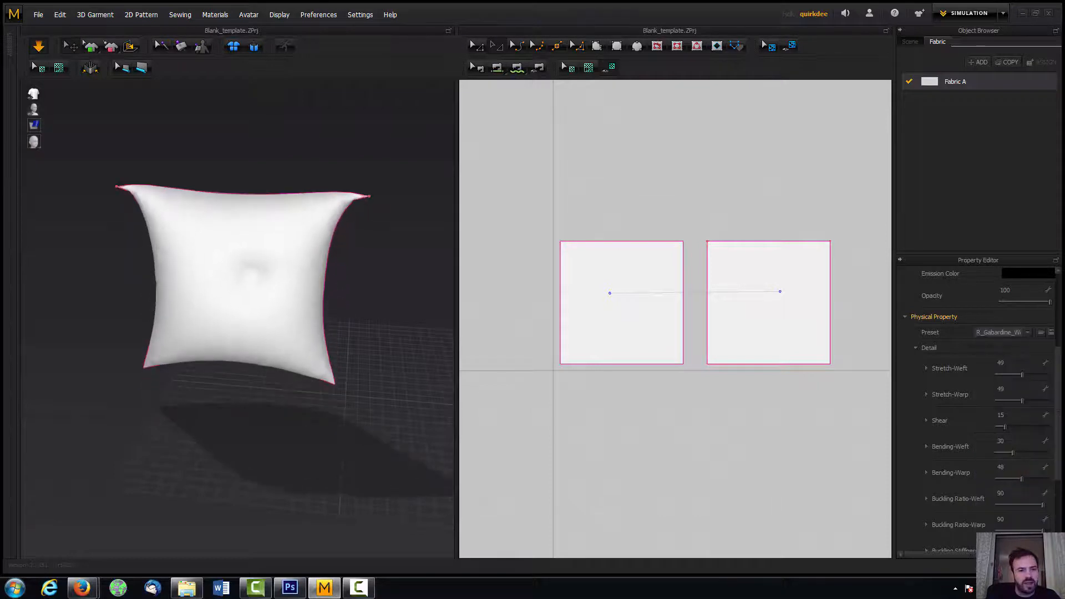
Try the S_Button_Zipper_Pad preset on Fabric A and examine the pillow's side seam and folds in 3D.
{"action": "left_click", "coordinate": [1027, 333]}
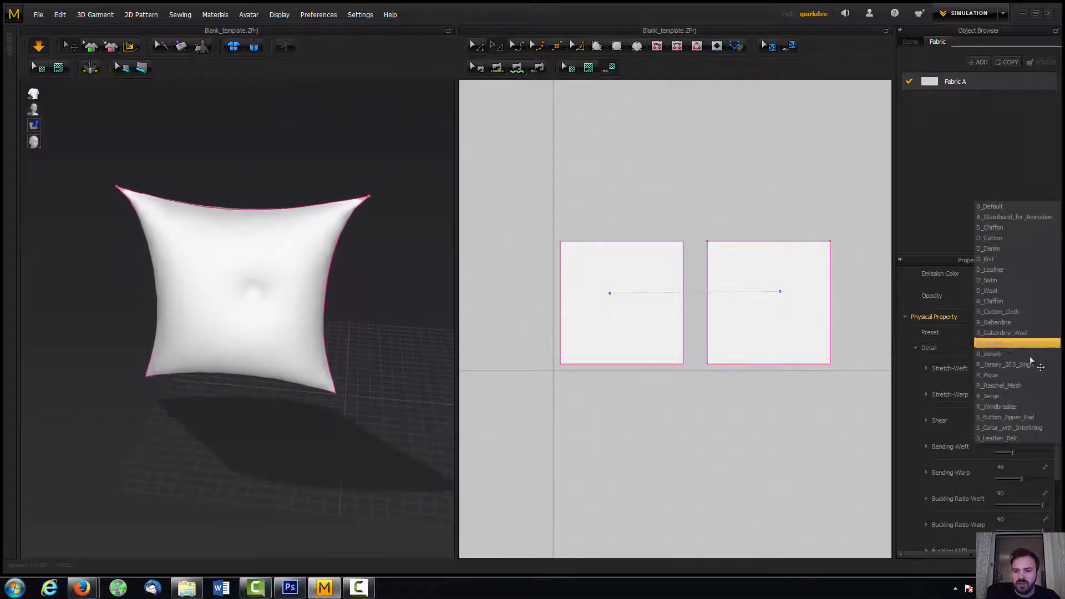
{"action": "left_click", "coordinate": [1019, 418]}
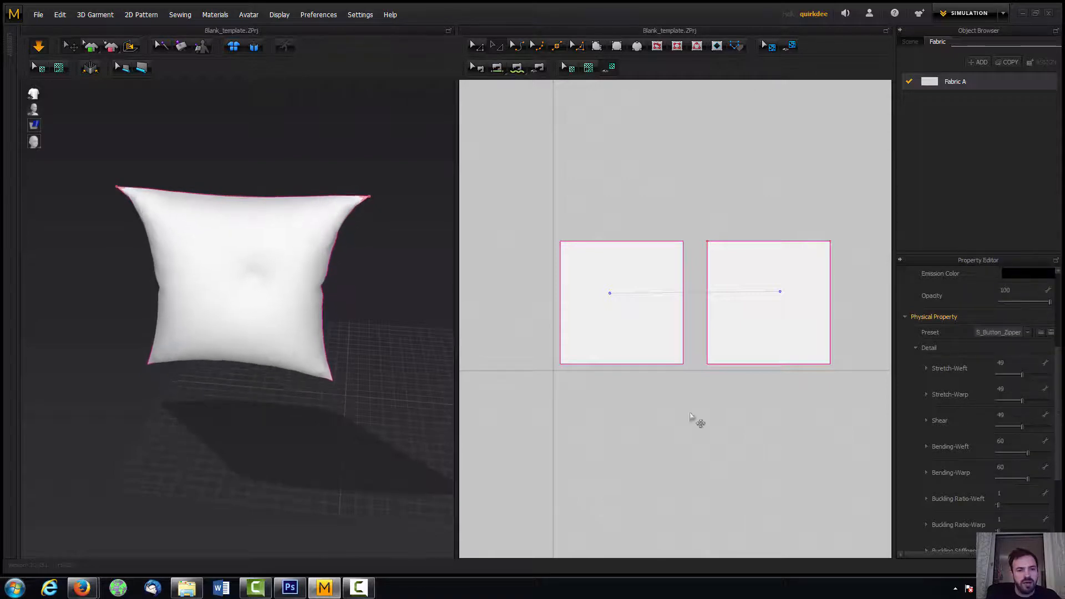
{"action": "right_click_drag", "start_coordinate": [356, 297], "coordinate": [335, 406]}
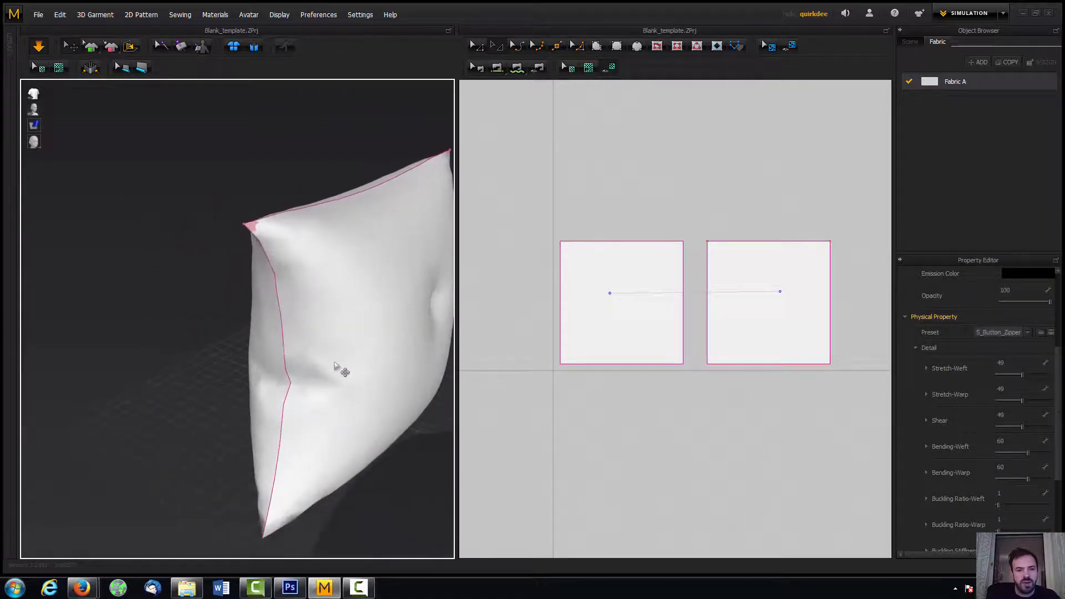
{"action": "right_click_drag", "start_coordinate": [338, 368], "coordinate": [344, 315]}
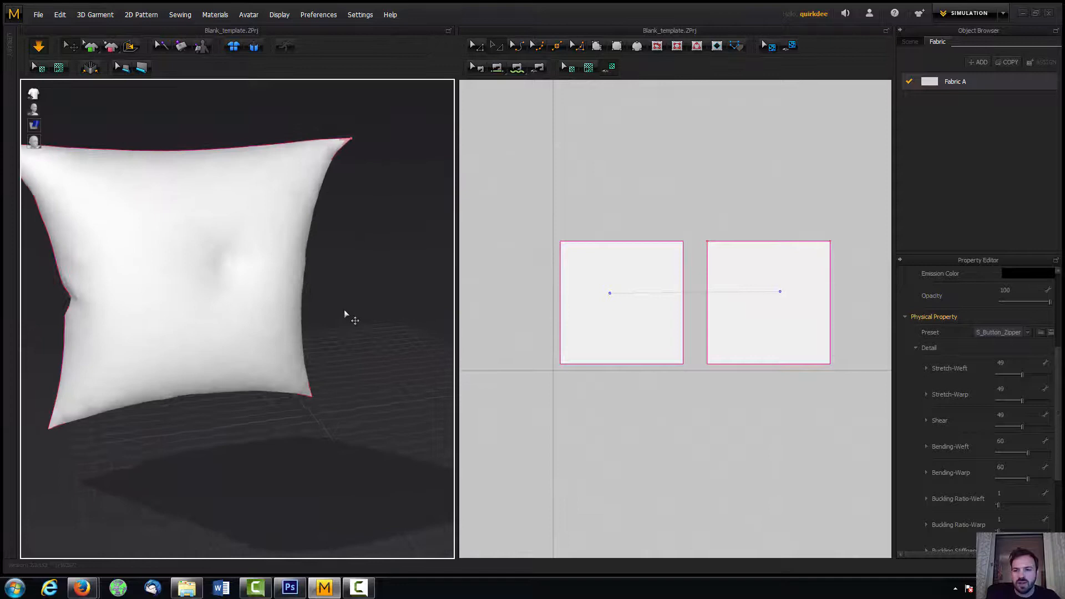
Try the R_Windbreaker and R_Cotton_Cloth physical presets on Fabric A during simulation.
{"action": "left_click", "coordinate": [1027, 332]}
{"action": "left_click", "coordinate": [1017, 331]}
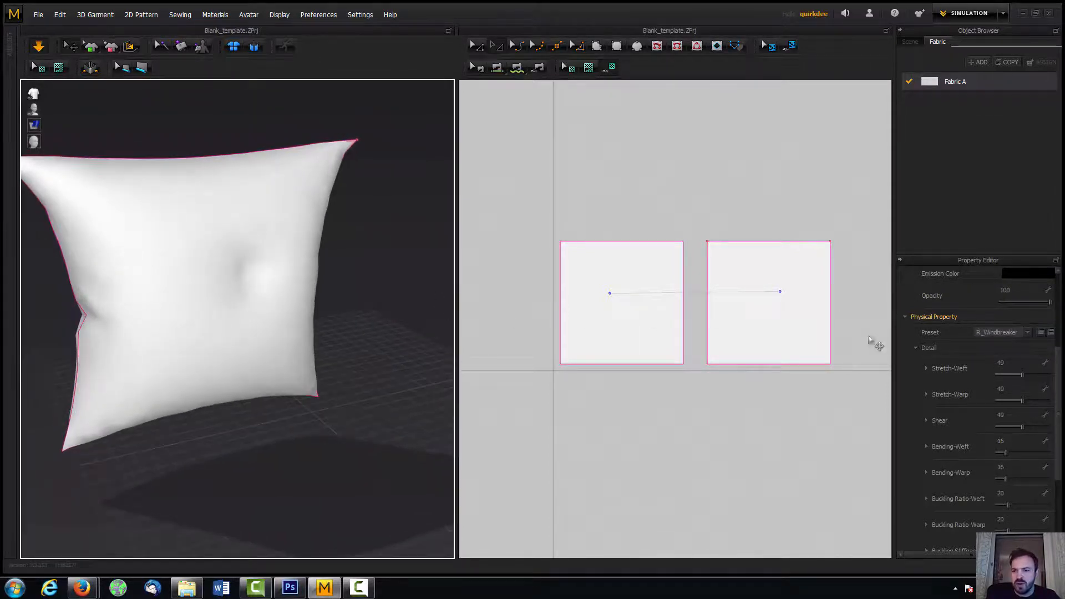
{"action": "left_click", "coordinate": [1028, 334]}
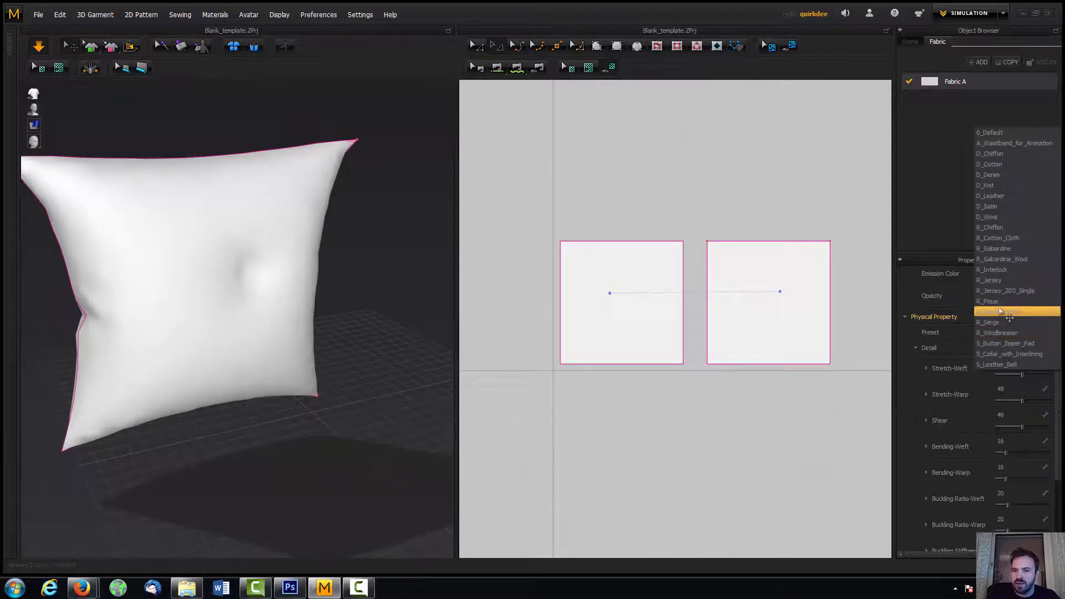
{"action": "left_click", "coordinate": [1018, 237]}
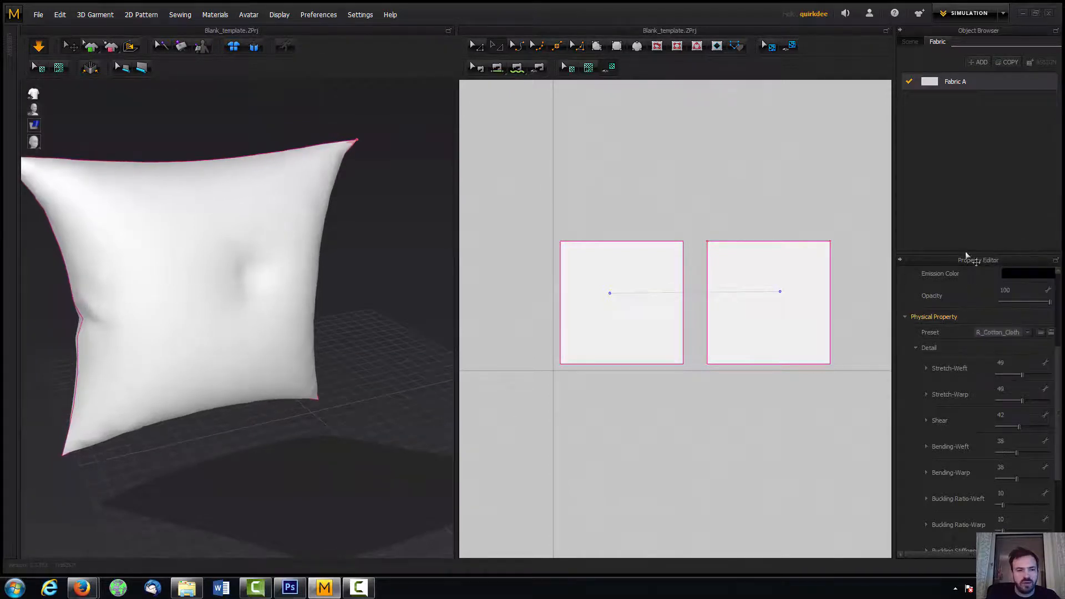
Apply the D_Chiffon preset to Fabric A, compare it with S_Leather_Belt, and return to D_Chiffon.
{"action": "left_click", "coordinate": [1029, 333]}
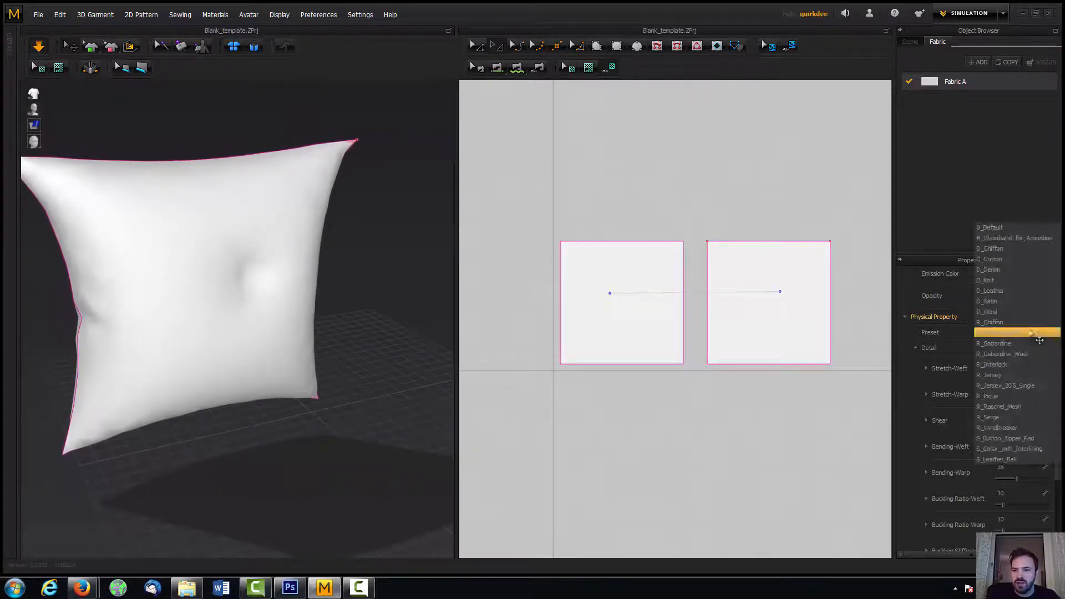
{"action": "left_click", "coordinate": [1031, 248]}
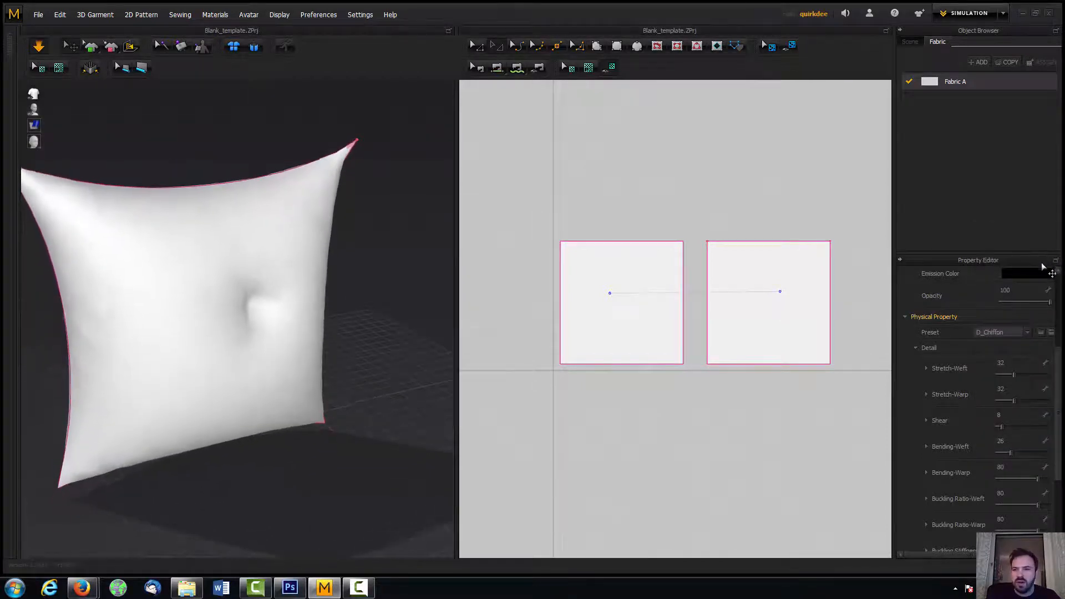
{"action": "left_click", "coordinate": [1026, 333]}
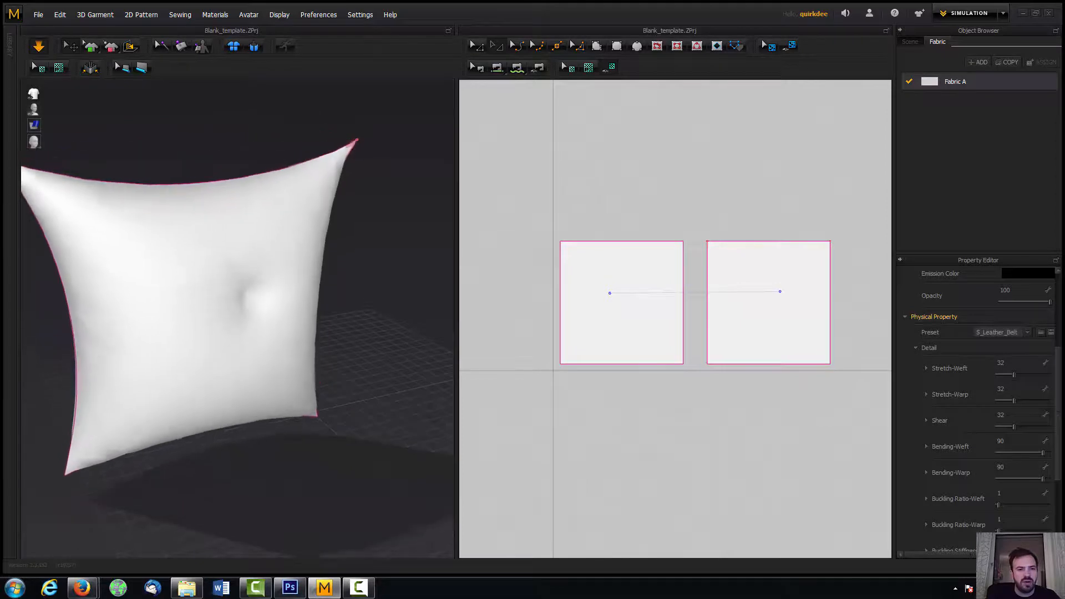
{"action": "left_click", "coordinate": [1026, 332]}
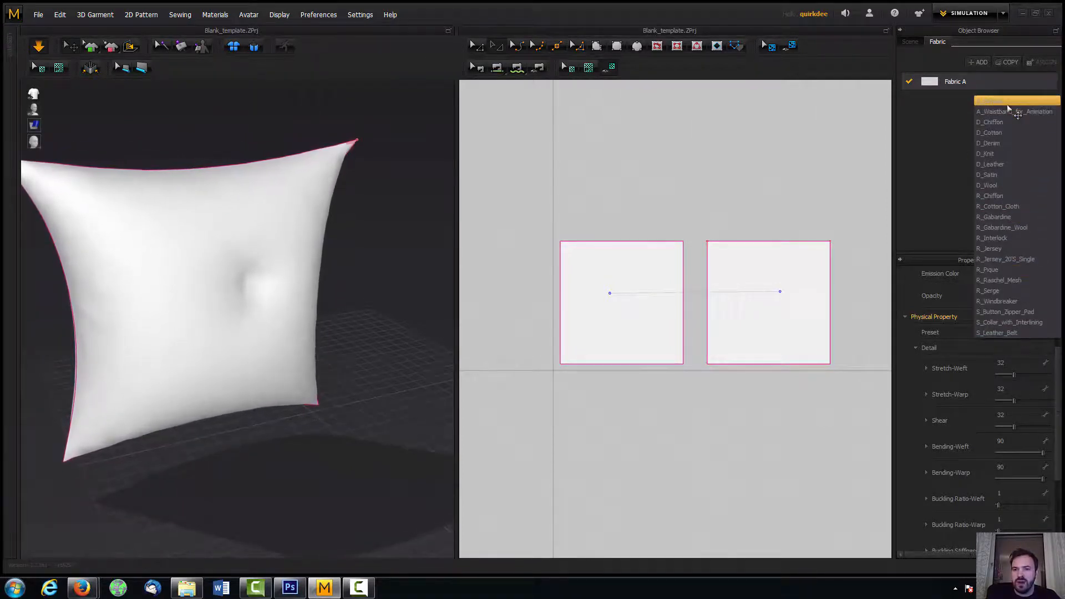
{"action": "left_click", "coordinate": [1009, 122]}
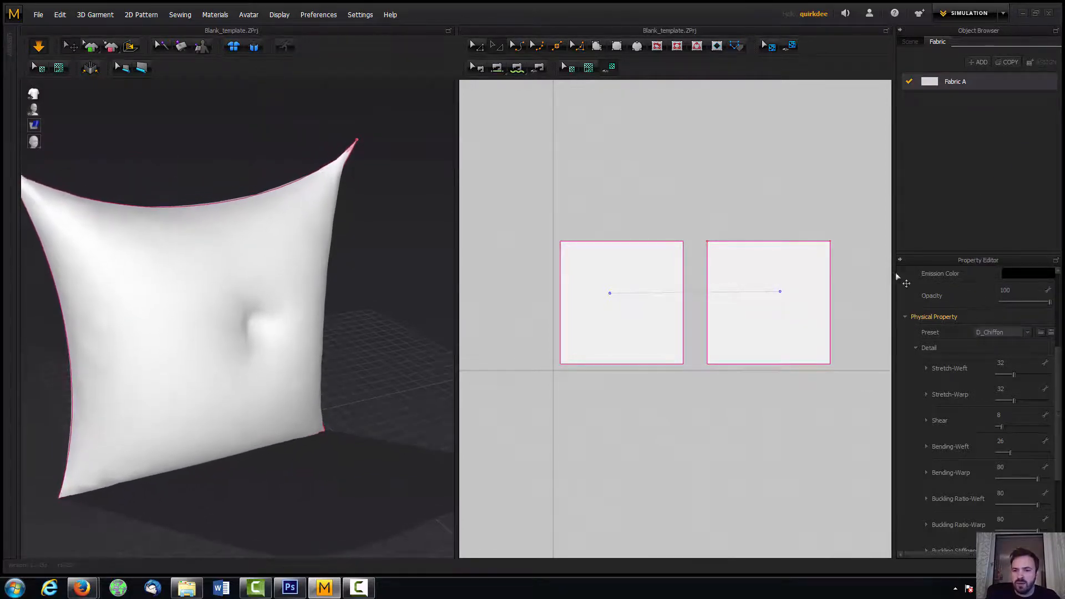
Try a Shrinkage Weft of 200 on both pillow patterns, then return it to 100.
{"action": "left_click", "coordinate": [776, 270]}
{"action": "left_click", "coordinate": [643, 260], "text": "shift"}
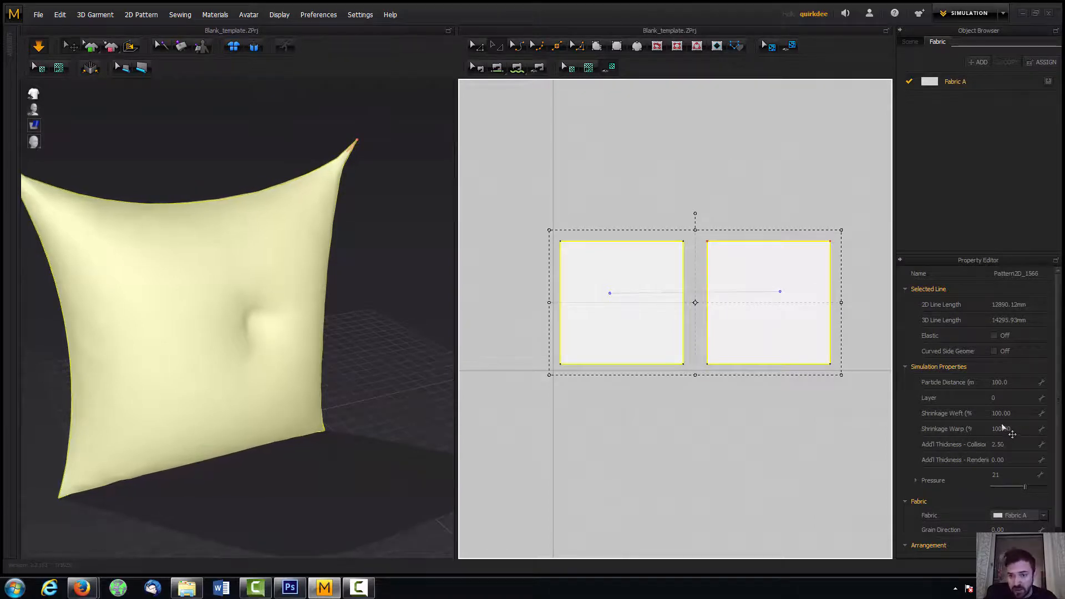
{"action": "scroll", "coordinate": [350, 348], "scroll_direction": "down", "scroll_amount": 5}
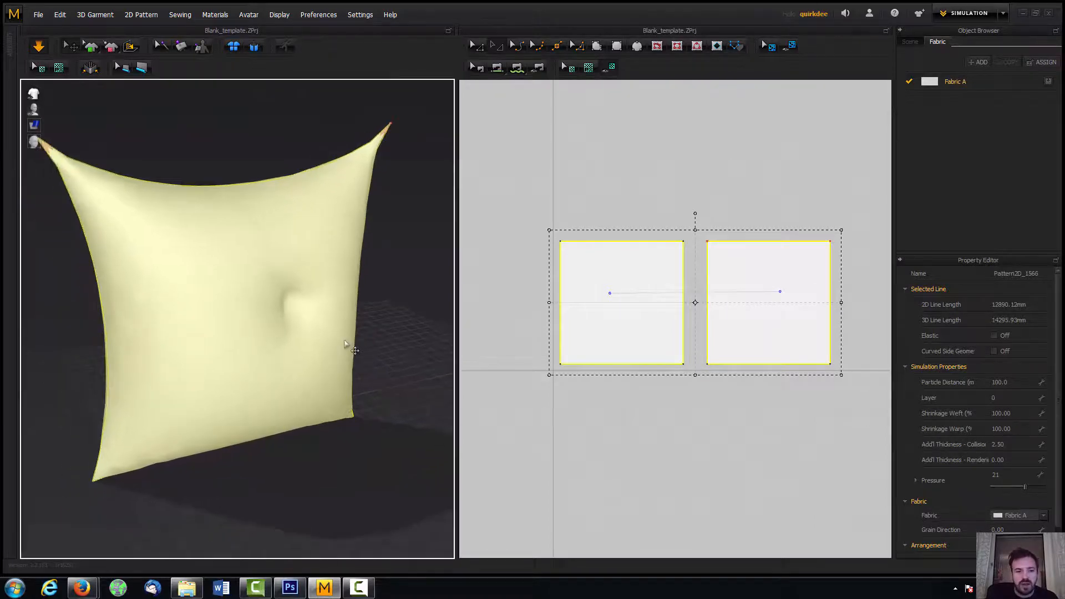
{"action": "left_click", "coordinate": [1009, 414]}
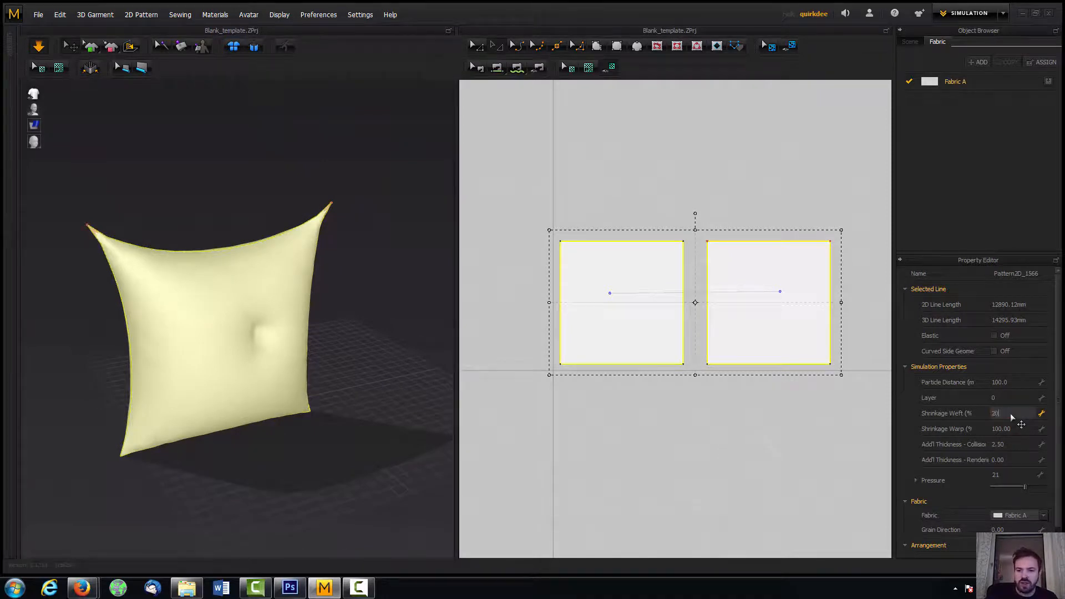
{"action": "key", "text": "Return"}
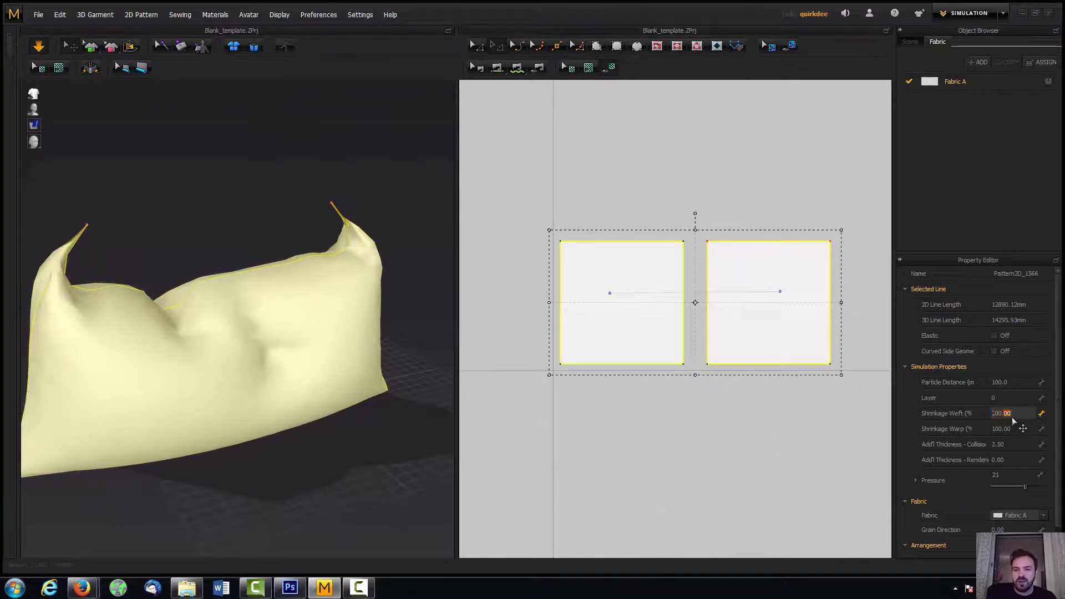
{"action": "key", "text": "Tab"}
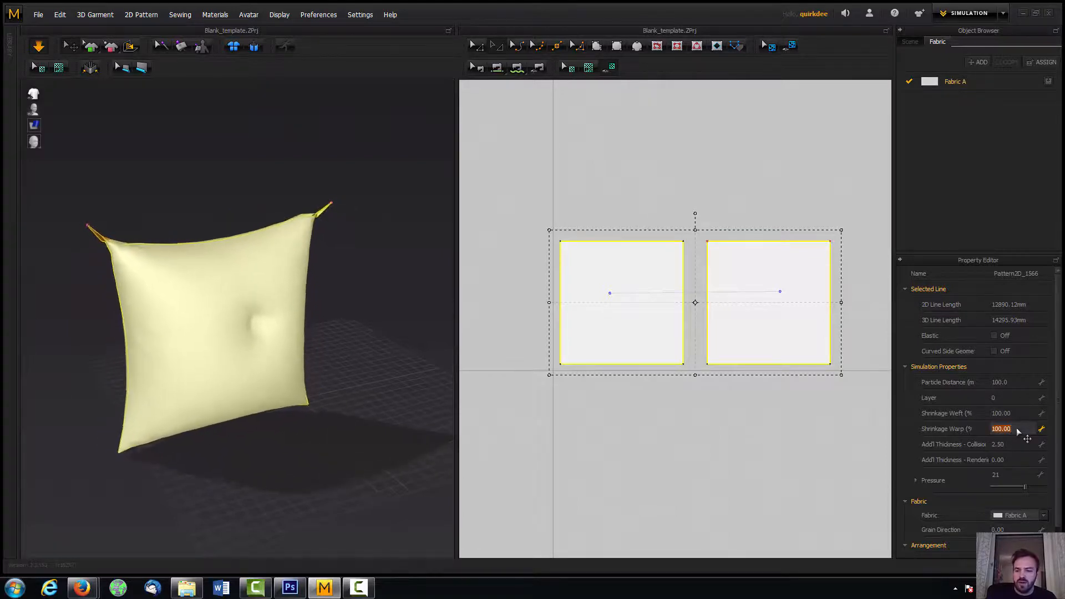
Try a Shrinkage Warp of 200 on both patterns, then undo that change.
{"action": "type", "text": "200"}
{"action": "key", "text": "Return"}
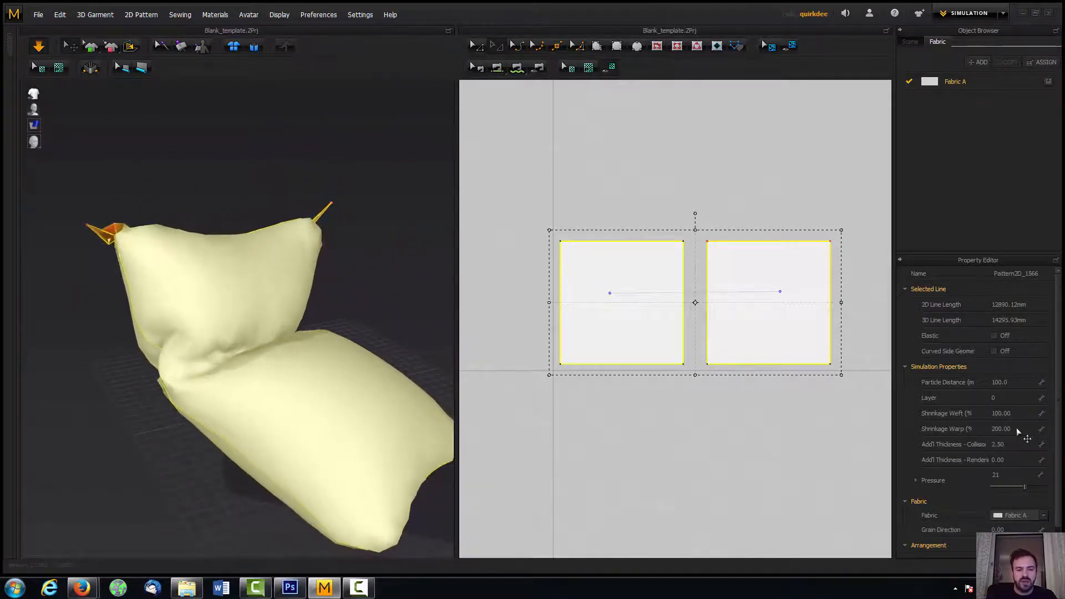
{"action": "key", "text": "ctrl+z"}
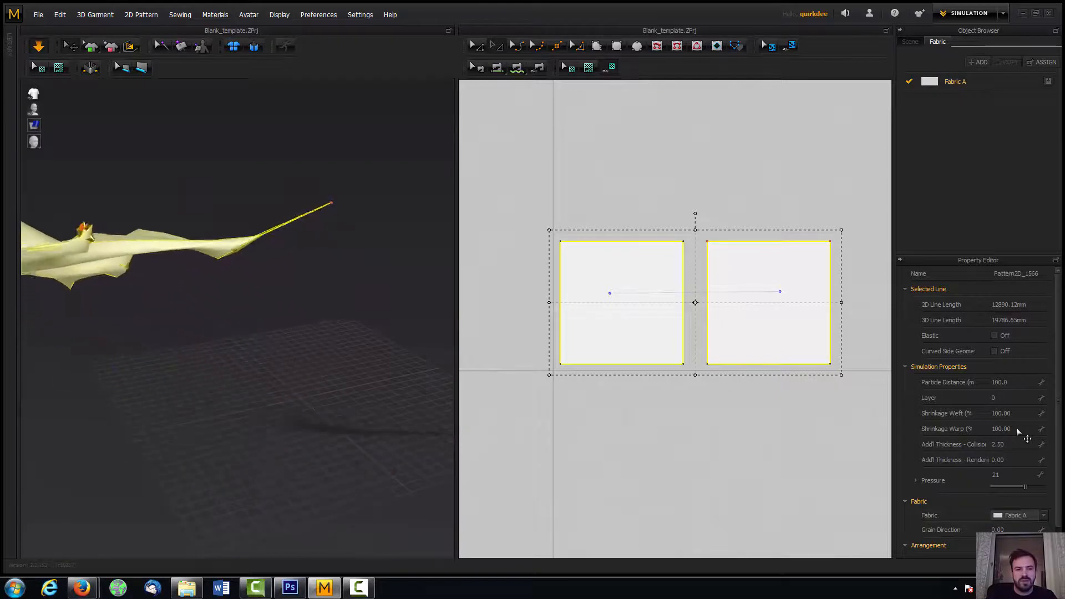
Undo back to the flat, separated pillow panels and simulate them into an inflated pillow again.
{"action": "key", "text": "space"}
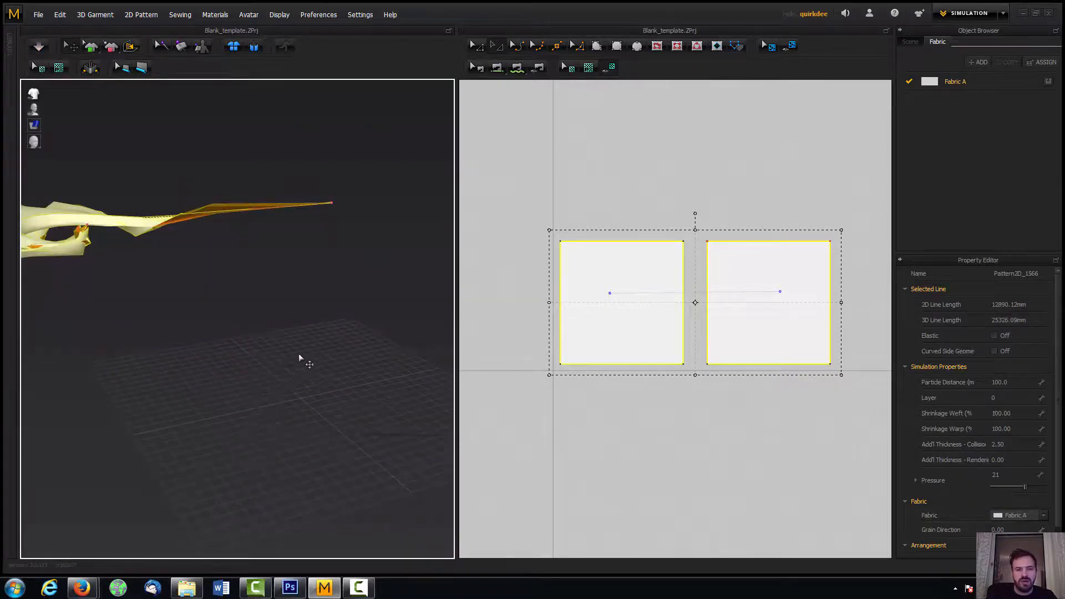
{"action": "left_click", "coordinate": [344, 351]}
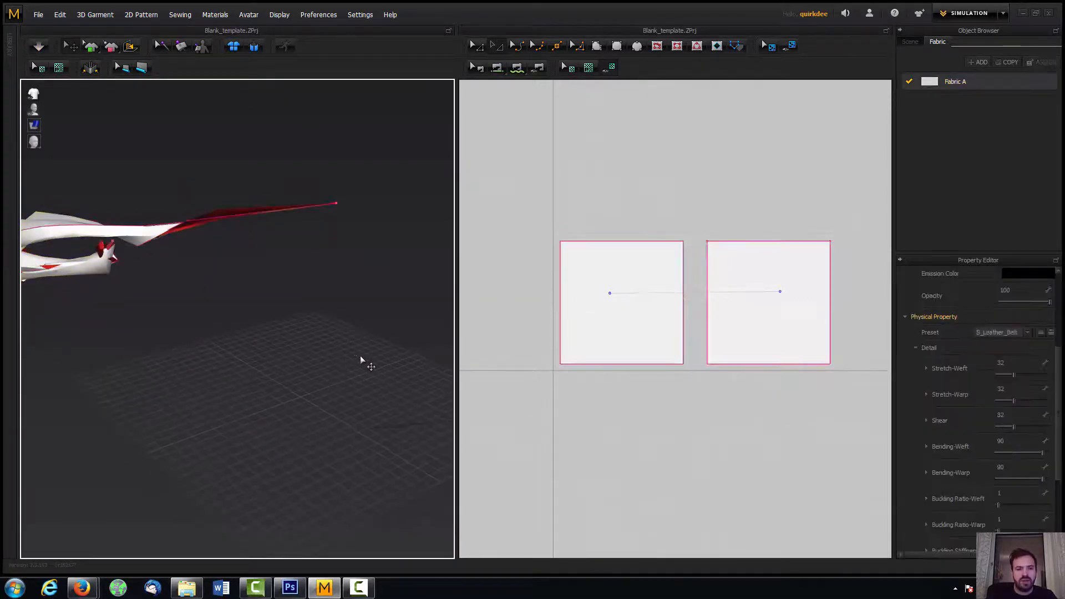
{"action": "key", "text": "ctrl+z"}
{"action": "left_click", "coordinate": [253, 47]}
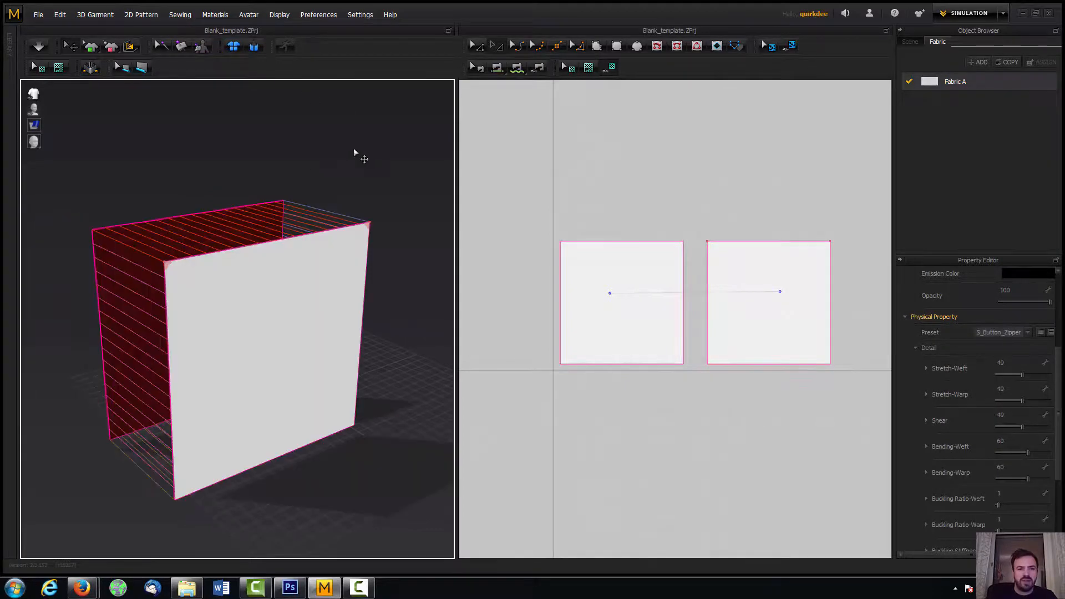
{"action": "key", "text": "space"}
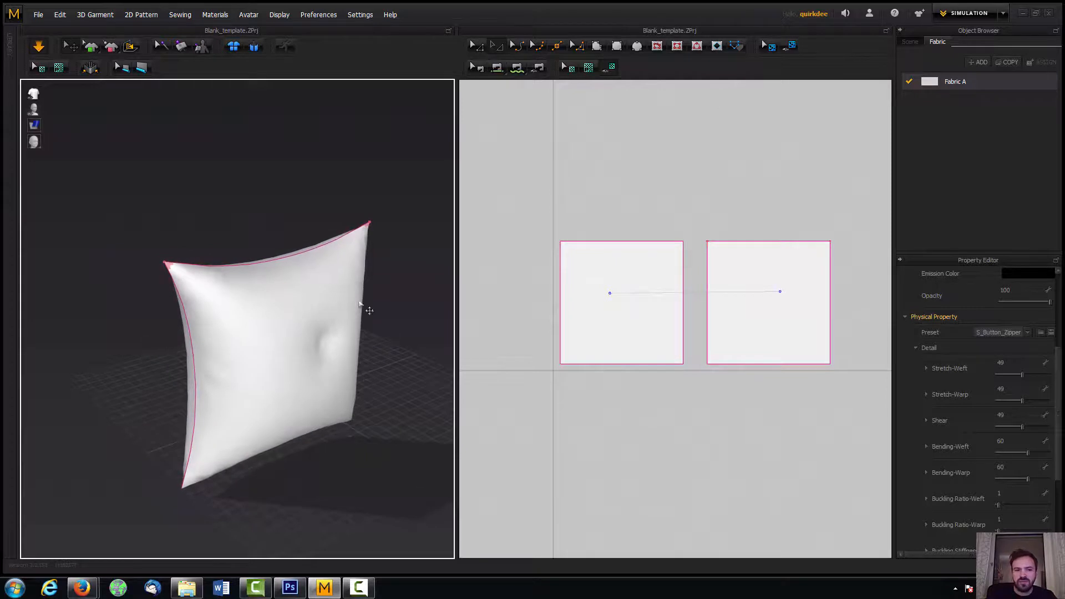
Apply the D_Cotton physical preset to Fabric A on the simulating pillow.
{"action": "middle_click_drag", "start_coordinate": [366, 306], "coordinate": [290, 278]}
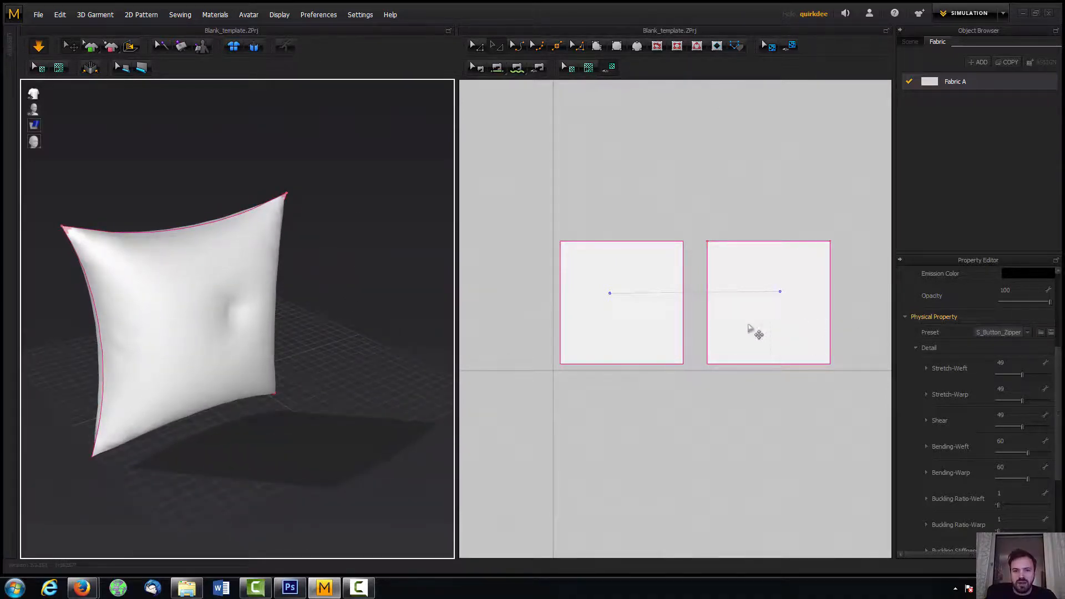
{"action": "left_click", "coordinate": [754, 331]}
{"action": "left_click", "coordinate": [675, 325], "text": "shift"}
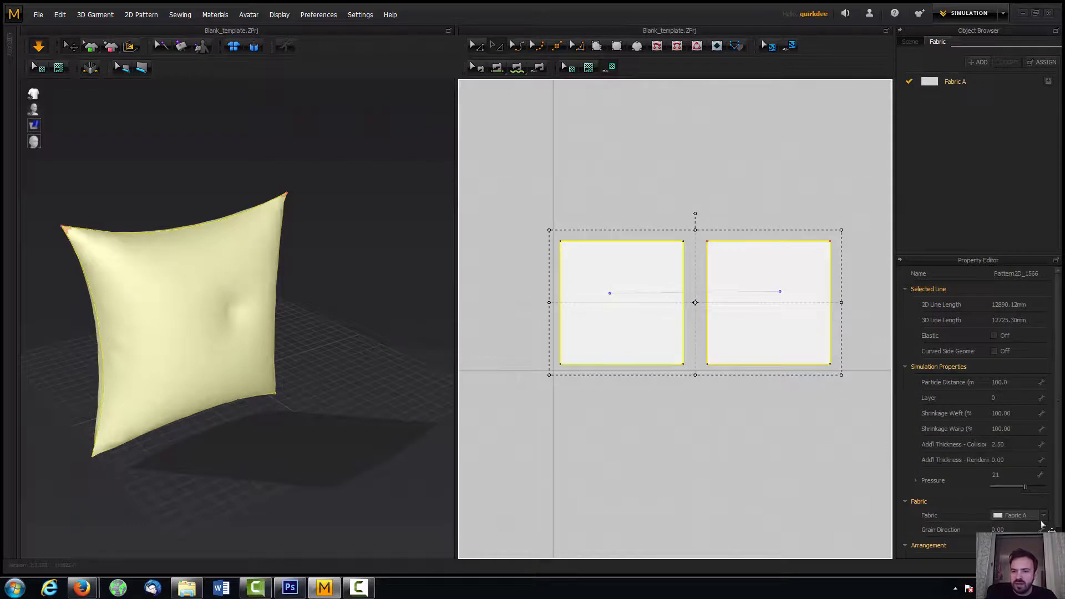
{"action": "left_click", "coordinate": [988, 85]}
{"action": "left_click", "coordinate": [1050, 332]}
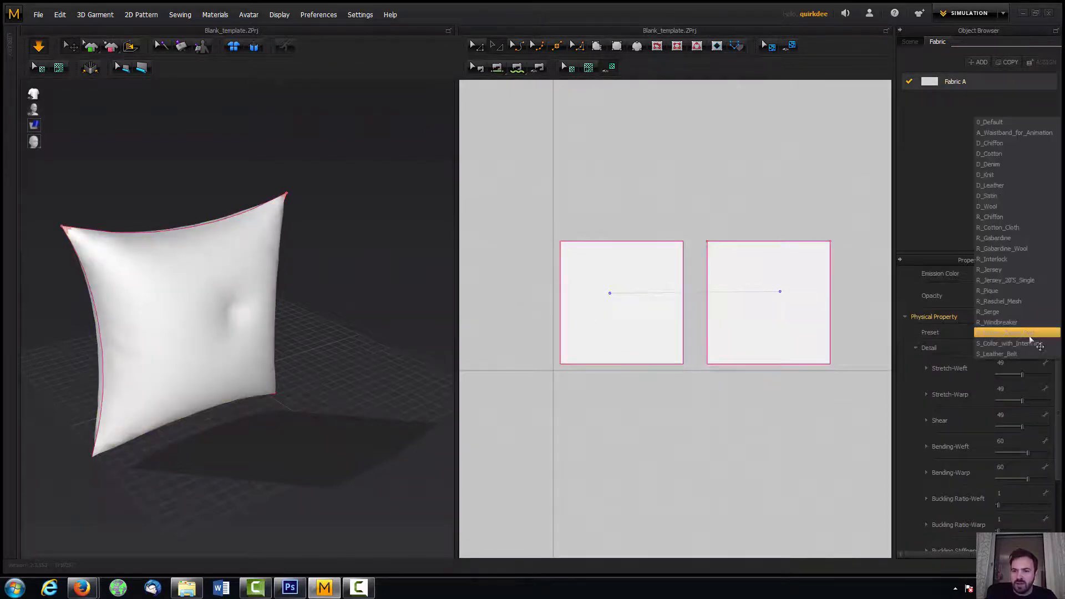
{"action": "left_click", "coordinate": [990, 154]}
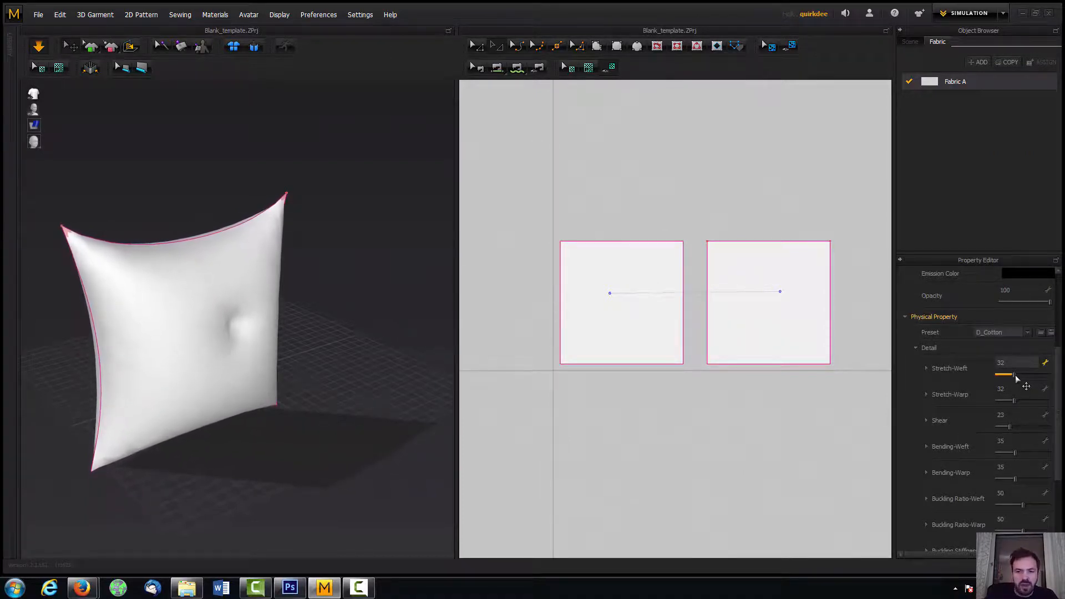
Set Fabric A's Stretch-Weft to 53, Stretch-Warp to 38, Shear to 42, Bending-Weft to 47 and Bending-Warp to 52.
{"action": "mouse_move", "coordinate": [1020, 378]}
{"action": "left_mouse_down"}
{"action": "mouse_move", "coordinate": [1036, 378]}
{"action": "mouse_move", "coordinate": [1025, 378]}
{"action": "left_mouse_up"}
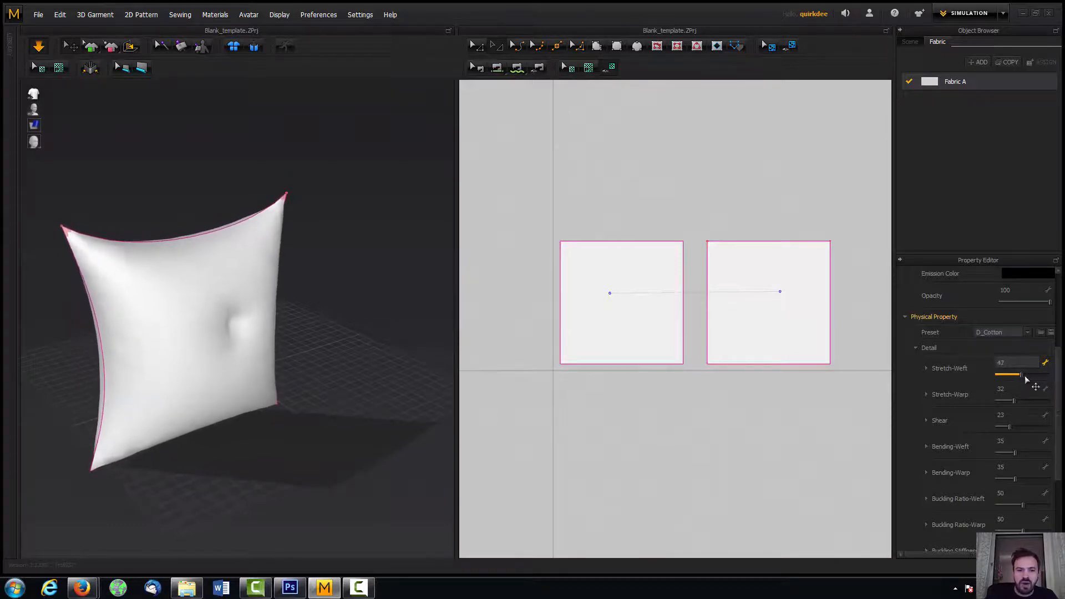
{"action": "left_click_drag", "start_coordinate": [1014, 401], "coordinate": [1022, 452]}
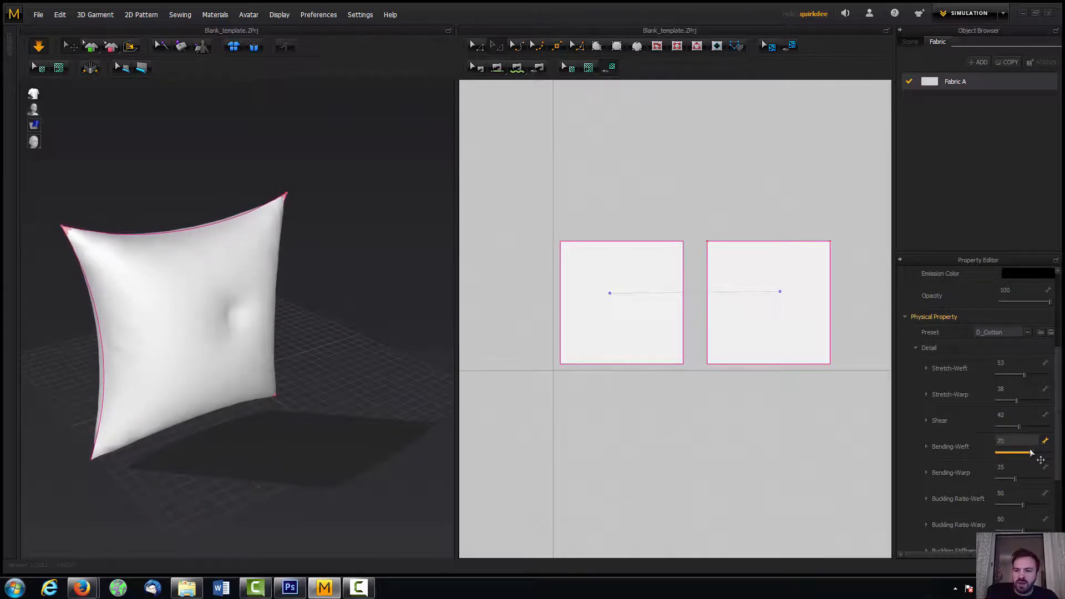
{"action": "left_click_drag", "start_coordinate": [1015, 481], "coordinate": [1018, 480]}
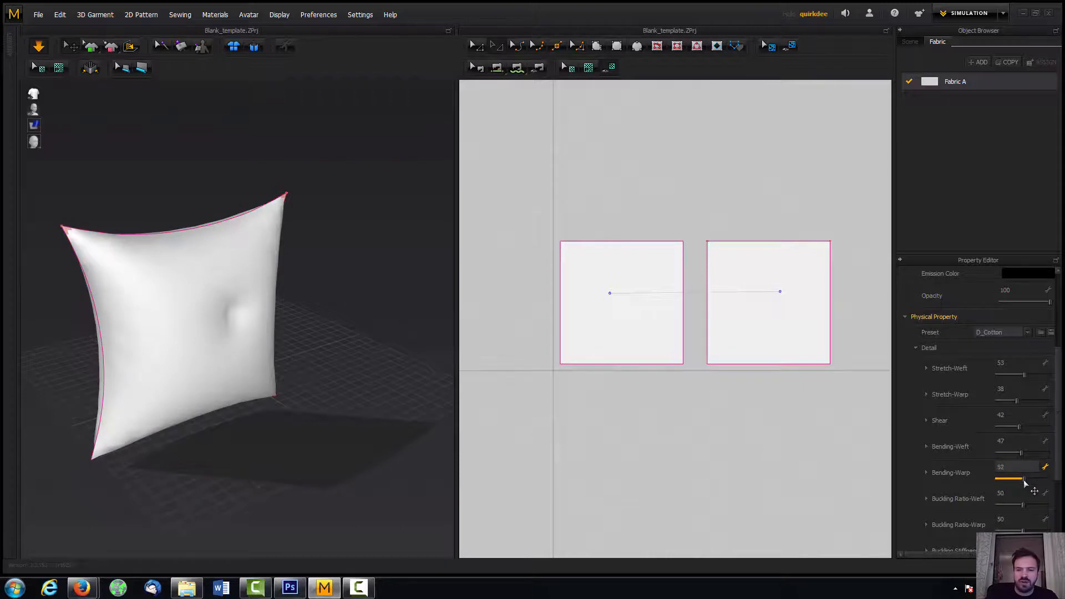
Set Fabric A's Buckling Ratio-Weft to 42, Density to 99 and Friction Coefficient to 50, and inspect the pillow.
{"action": "scroll", "coordinate": [1025, 491], "scroll_direction": "down", "scroll_amount": 3}
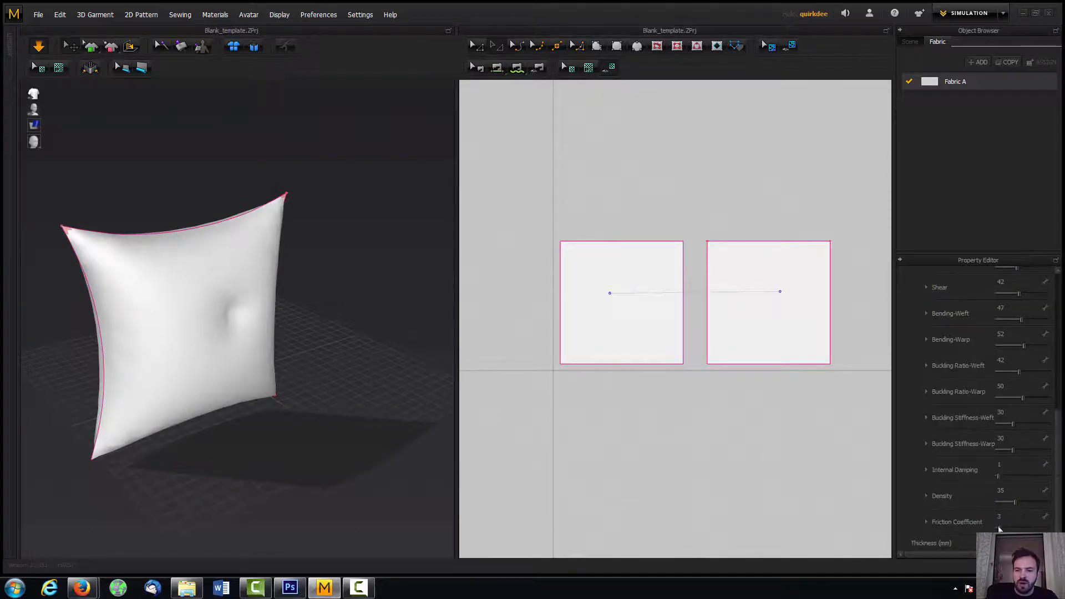
{"action": "left_click_drag", "start_coordinate": [1016, 502], "coordinate": [1058, 504]}
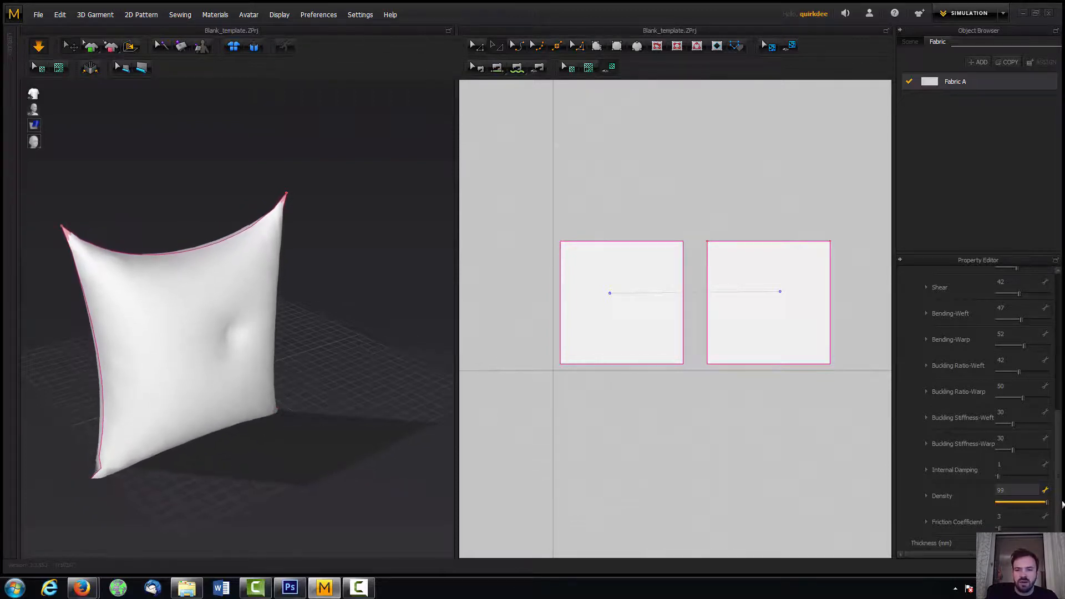
{"action": "left_click_drag", "start_coordinate": [1061, 504], "coordinate": [1022, 529]}
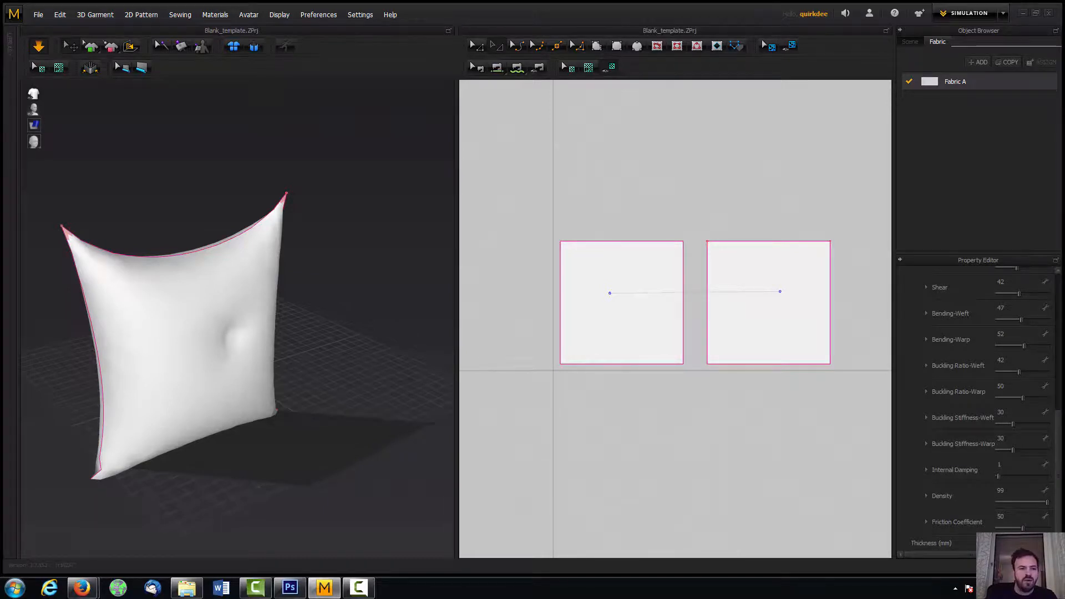
{"action": "right_click_drag", "start_coordinate": [260, 355], "coordinate": [267, 322]}
{"action": "right_click_drag", "start_coordinate": [328, 342], "coordinate": [442, 331]}
Deflate both pillow patterns to a pressure of -1, then reinflate them with a pressure of 32.
{"action": "left_click", "coordinate": [673, 285]}
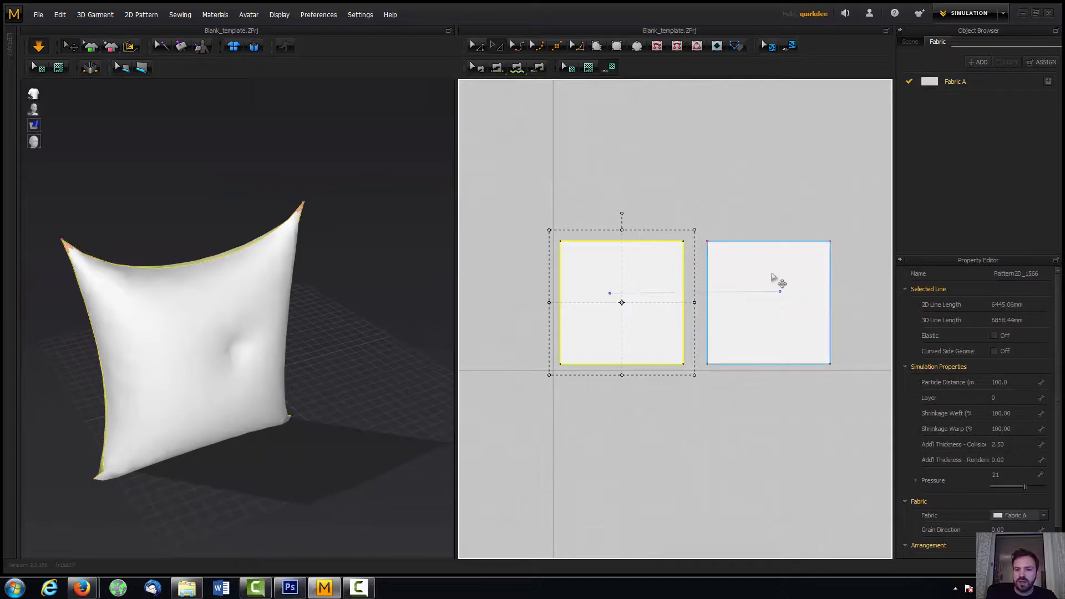
{"action": "left_click", "coordinate": [775, 280], "text": "shift"}
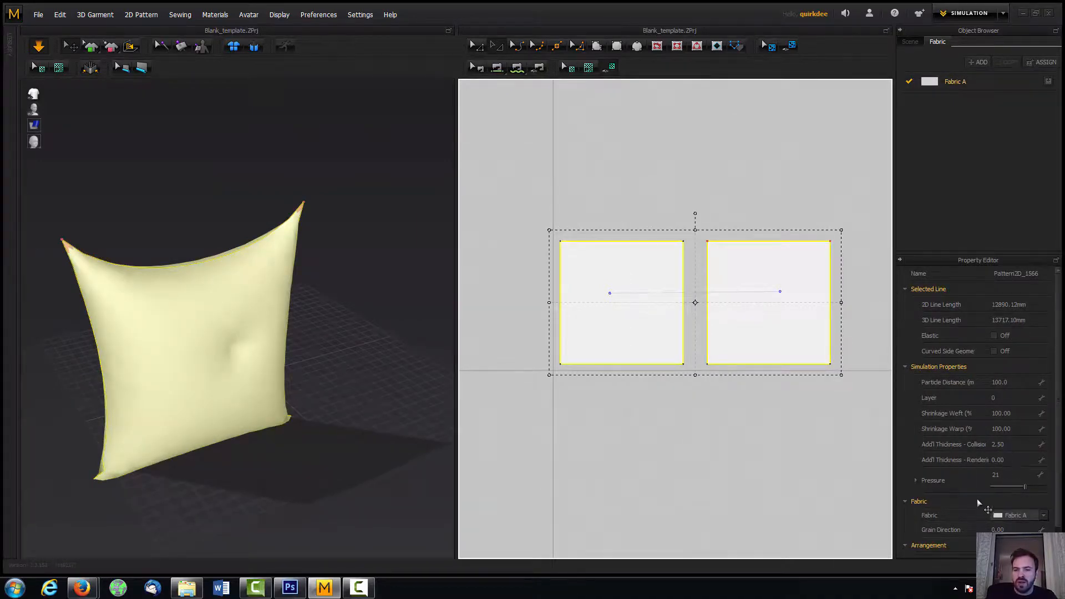
{"action": "mouse_move", "coordinate": [1025, 486]}
{"action": "left_mouse_down"}
{"action": "mouse_move", "coordinate": [1041, 487]}
{"action": "mouse_move", "coordinate": [1017, 491]}
{"action": "left_mouse_up"}
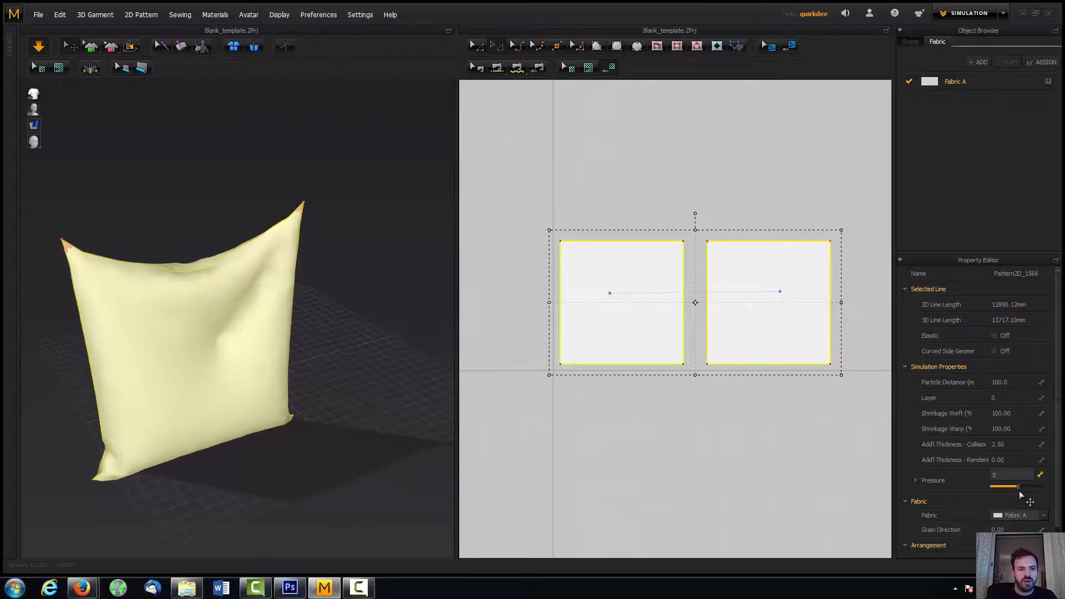
{"action": "right_click_drag", "start_coordinate": [308, 368], "coordinate": [369, 353]}
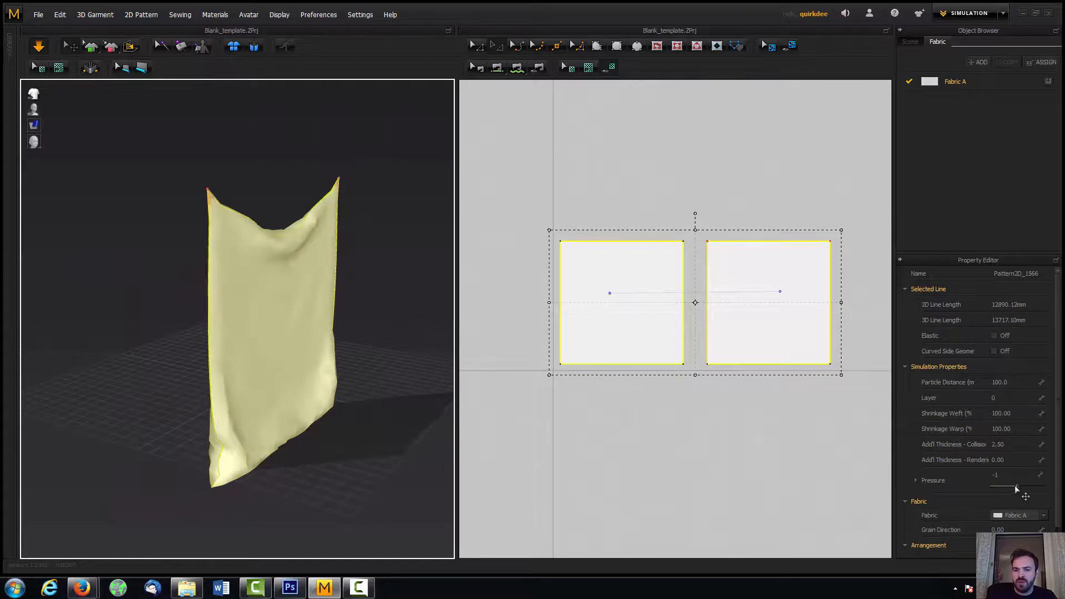
{"action": "left_click_drag", "start_coordinate": [1015, 487], "coordinate": [1030, 487]}
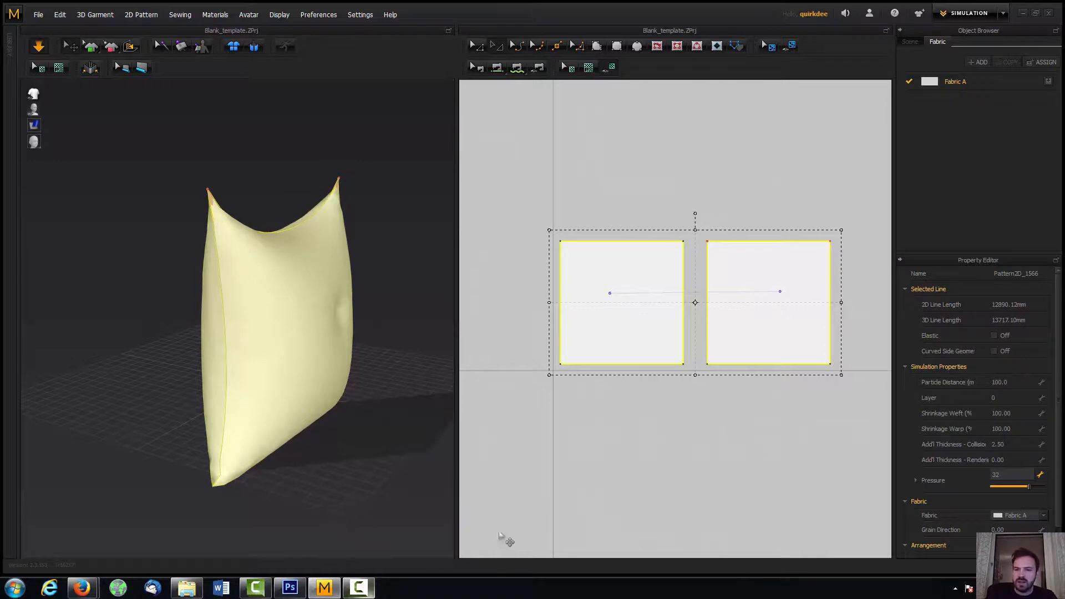
{"action": "left_click", "coordinate": [371, 588]}
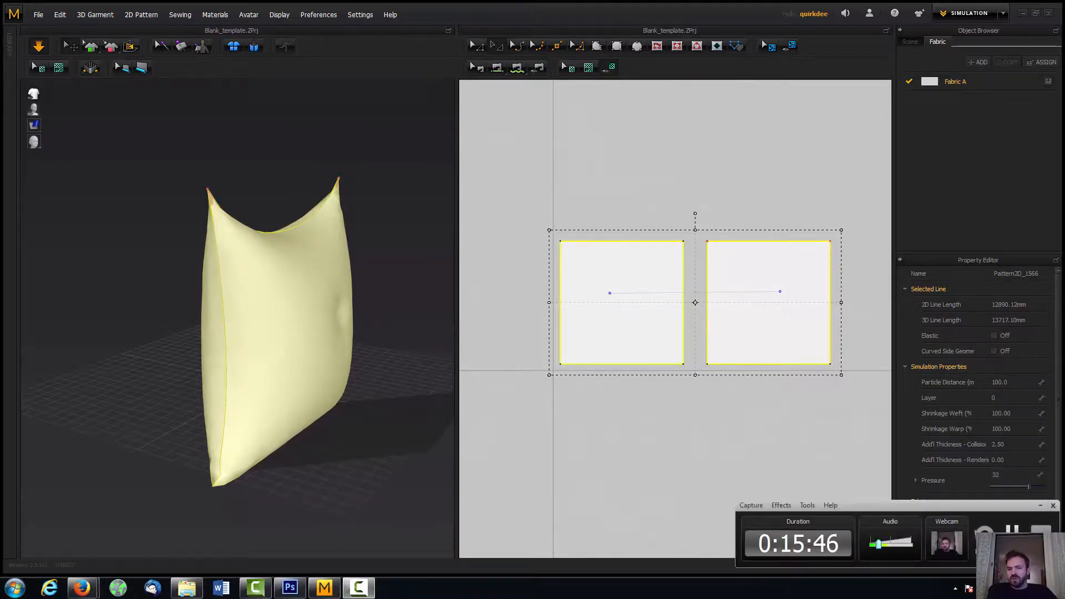
{"action": "left_click", "coordinate": [1012, 532]}
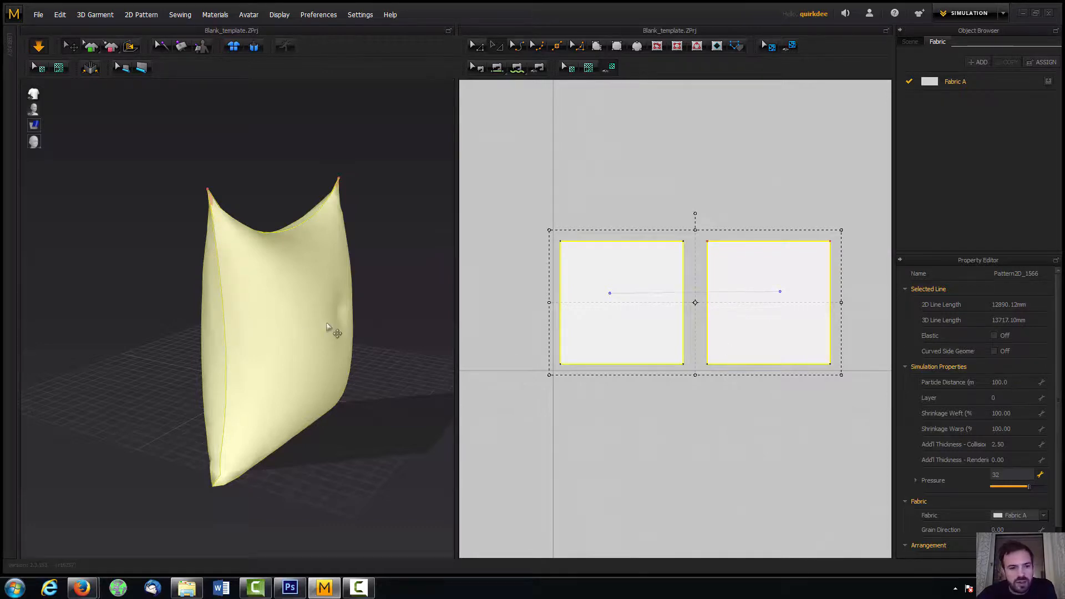
Stop the simulation and set the particle distance of both pillow patterns to 500.
{"action": "mouse_move", "coordinate": [327, 326]}
{"action": "right_mouse_down"}
{"action": "mouse_move", "coordinate": [257, 327]}
{"action": "mouse_move", "coordinate": [361, 305]}
{"action": "mouse_move", "coordinate": [327, 317]}
{"action": "right_mouse_up"}
{"action": "key", "text": "space"}
{"action": "left_click", "coordinate": [364, 312]}
{"action": "left_click", "coordinate": [306, 309]}
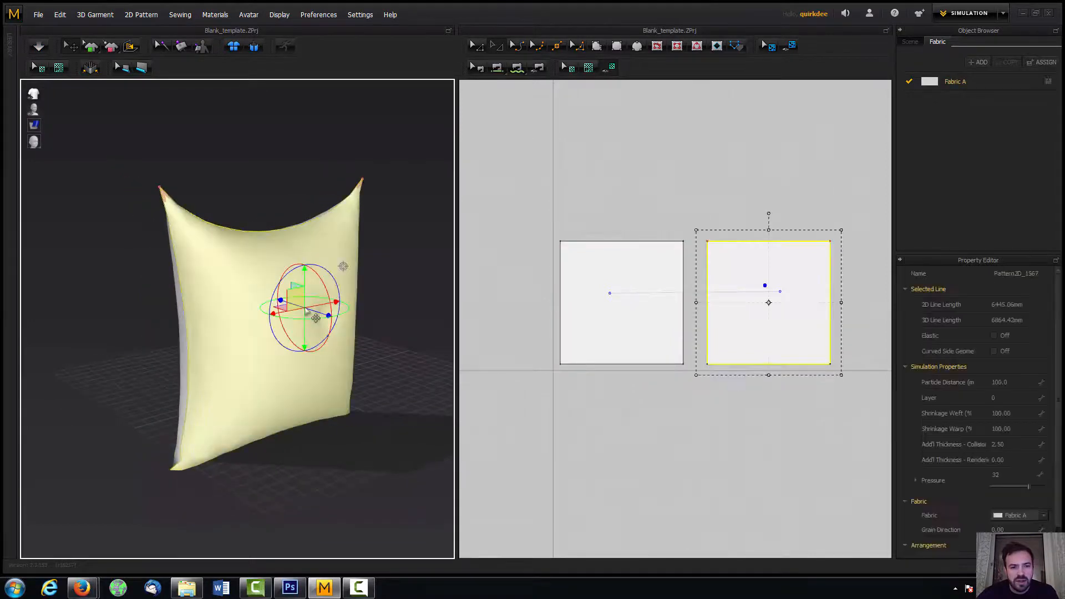
{"action": "left_click", "coordinate": [170, 335], "text": "shift"}
{"action": "key", "text": "space"}
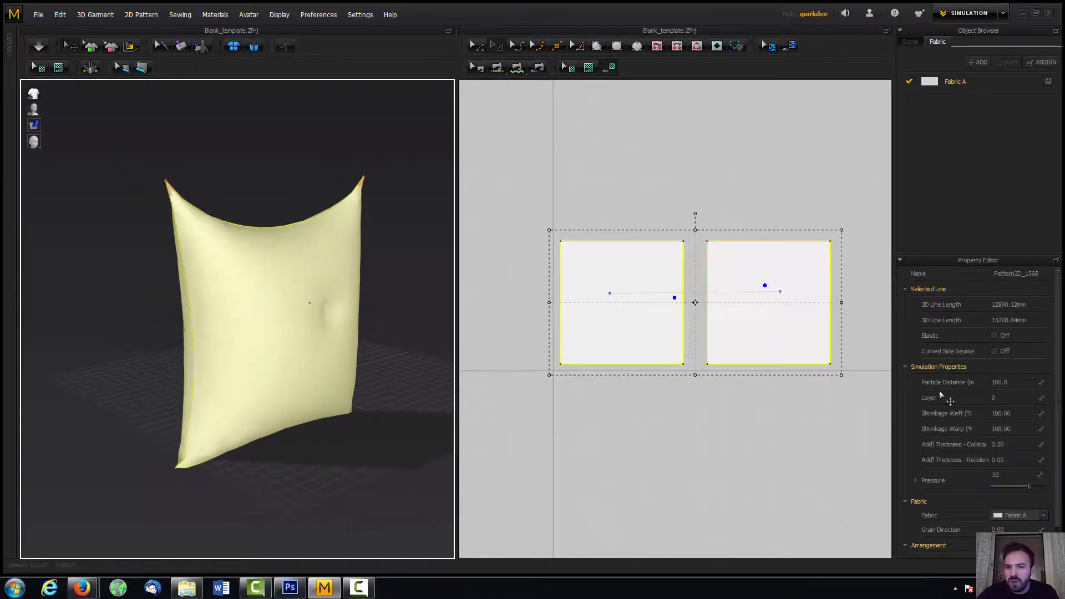
{"action": "left_click", "coordinate": [1015, 383]}
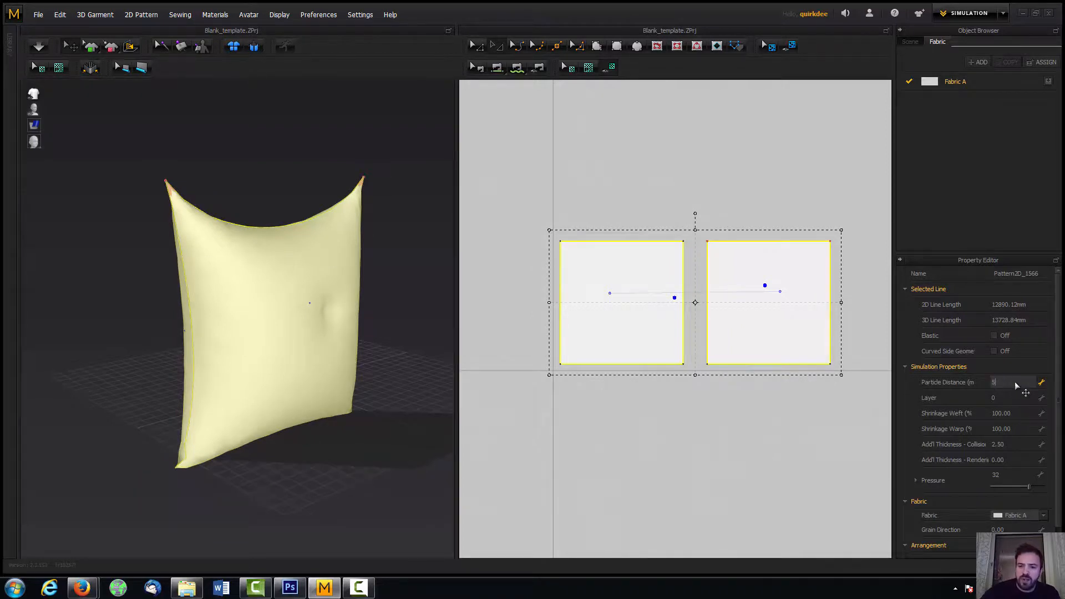
{"action": "key", "text": "Return"}
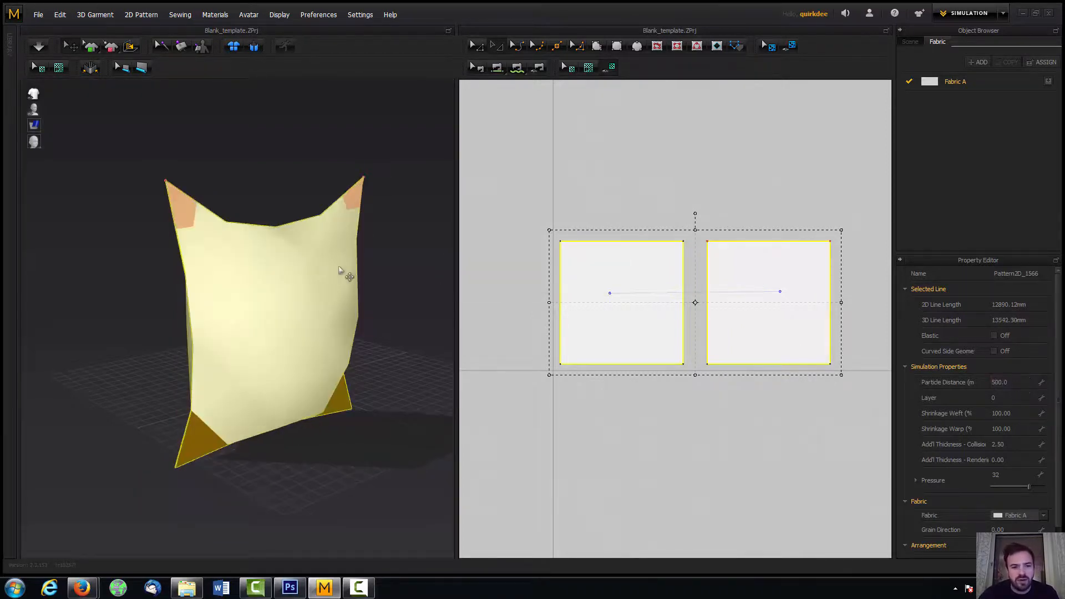
Display the pillow's mesh, return the particle distance to 100, and compare the mesh density in 3D.
{"action": "right_click_drag", "start_coordinate": [347, 275], "coordinate": [138, 279]}
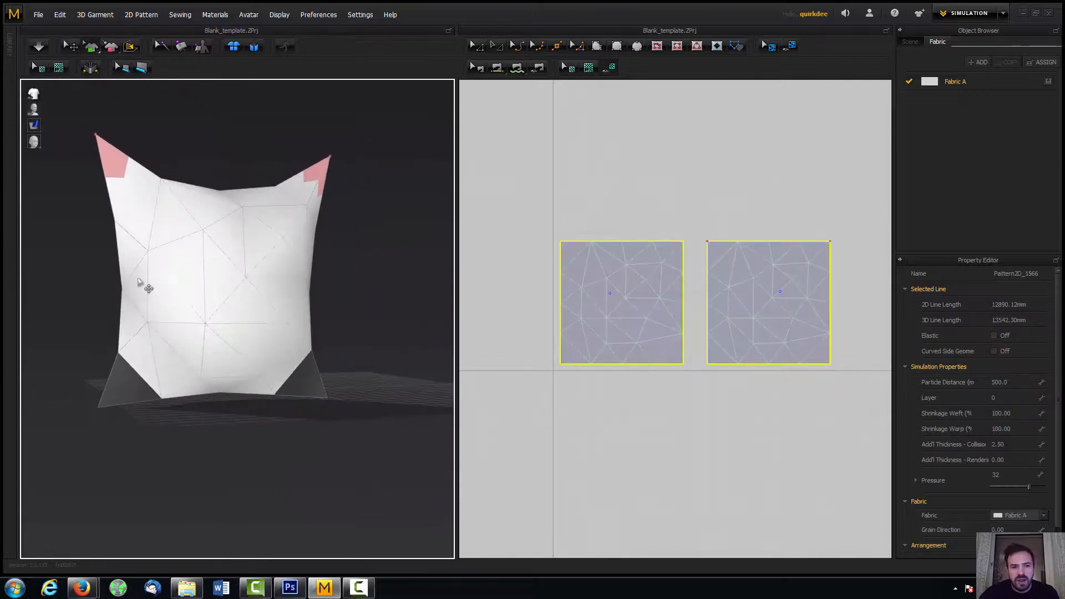
{"action": "right_click_drag", "start_coordinate": [263, 303], "coordinate": [325, 351]}
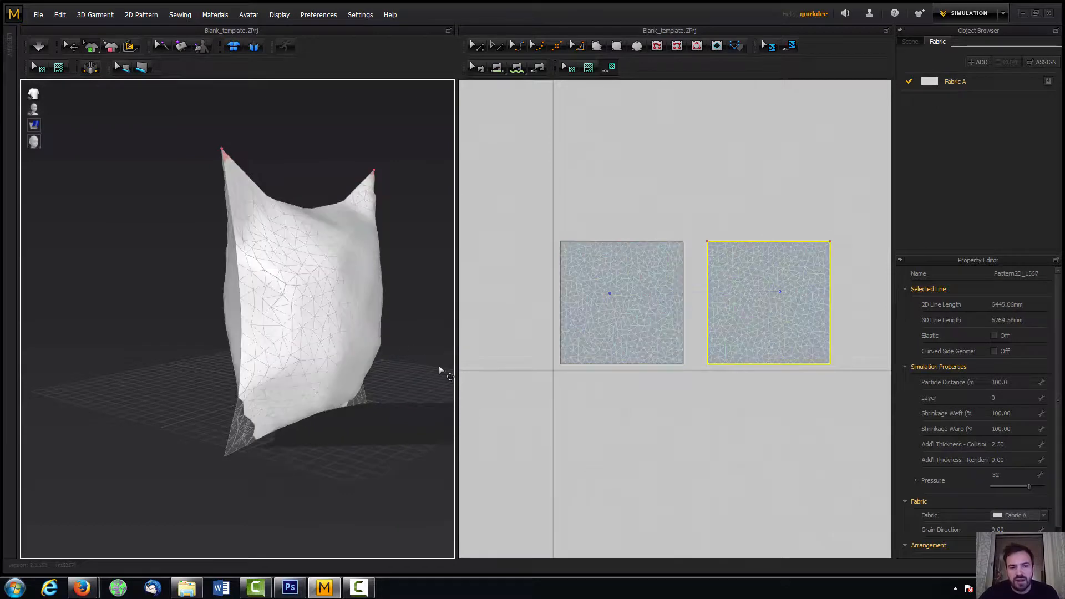
{"action": "right_click_drag", "start_coordinate": [418, 362], "coordinate": [350, 365]}
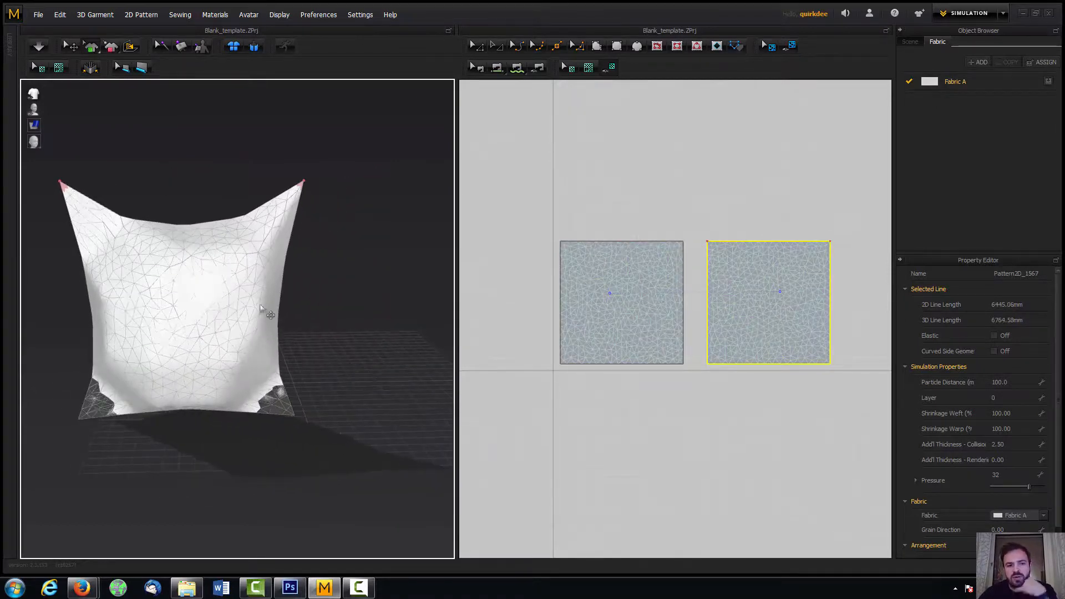
Set the pressure of both pillow patterns to 21 and simulate the pillow.
{"action": "right_click_drag", "start_coordinate": [297, 309], "coordinate": [289, 289]}
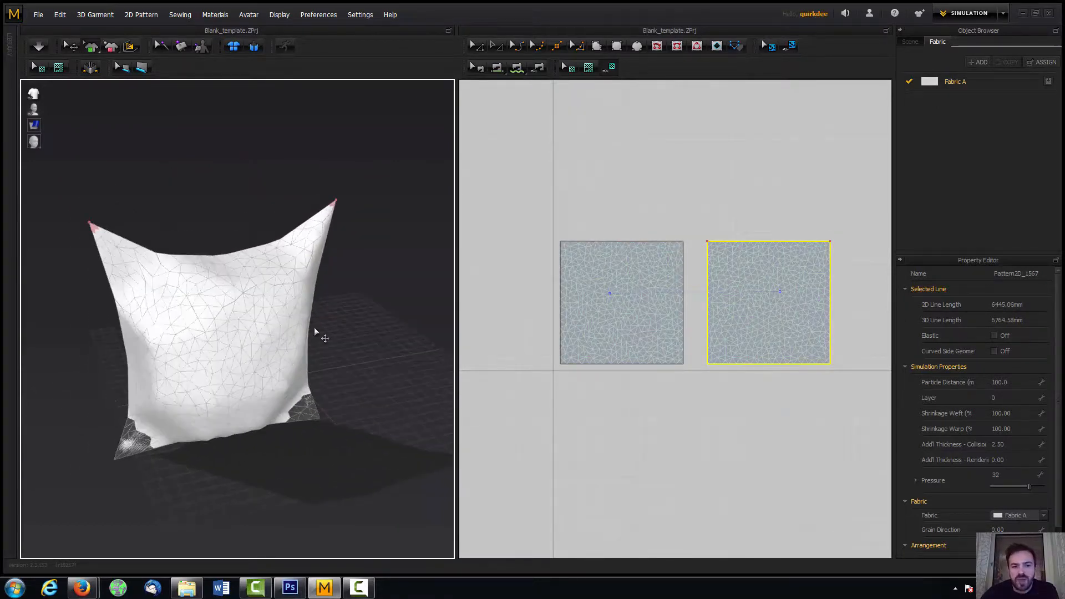
{"action": "right_click_drag", "start_coordinate": [333, 336], "coordinate": [346, 313]}
{"action": "key", "text": "space"}
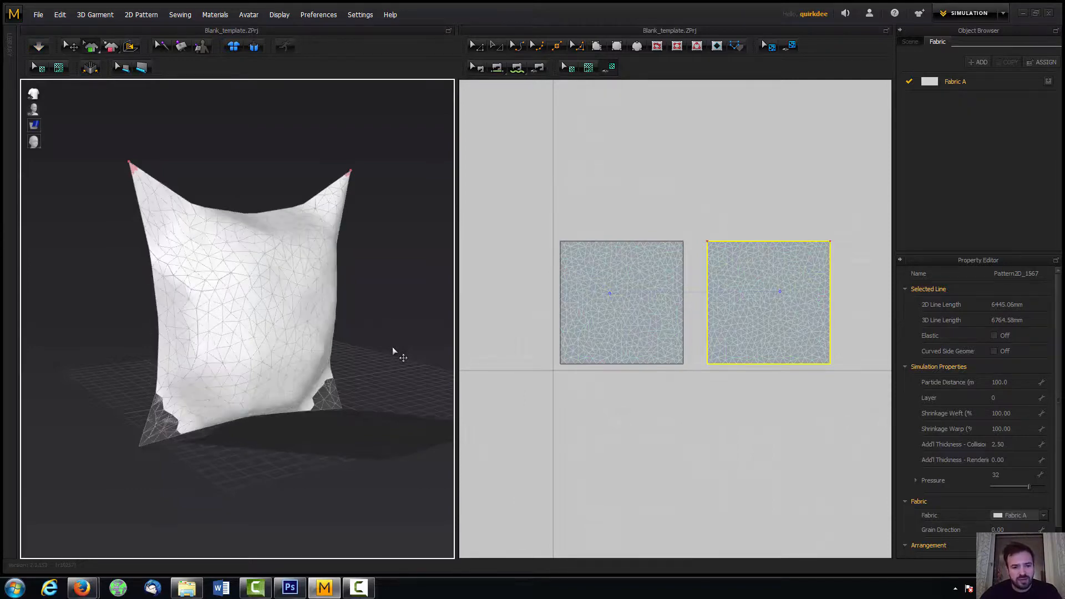
{"action": "key", "text": "ctrl+a"}
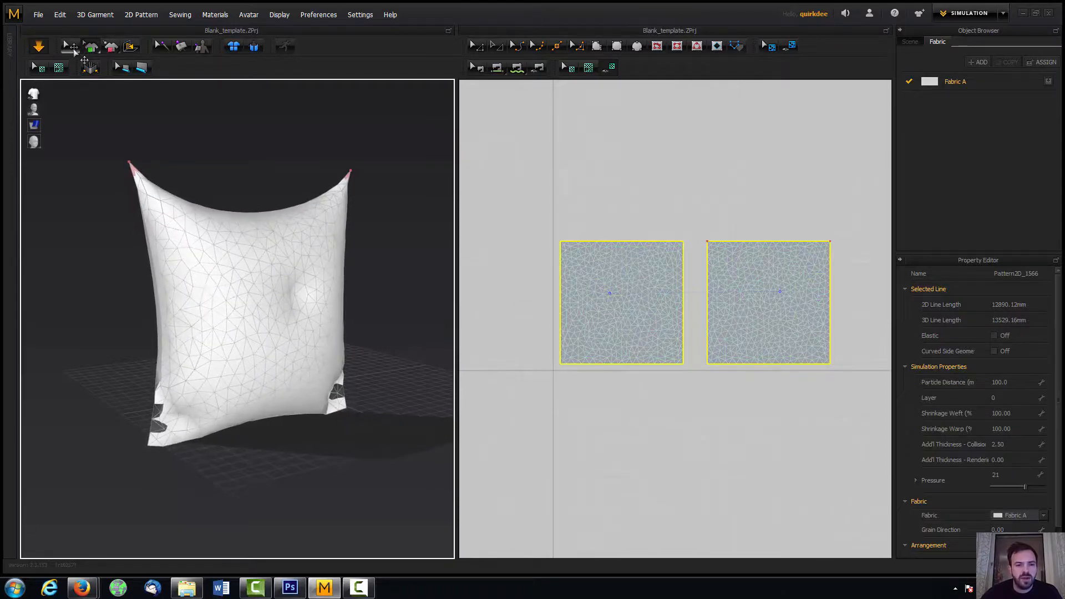
{"action": "key", "text": "space"}
Tug the pillow's lower corner, reset the 3D arrangement of both patterns and simulate them again.
{"action": "left_click_drag", "start_coordinate": [340, 408], "coordinate": [325, 391]}
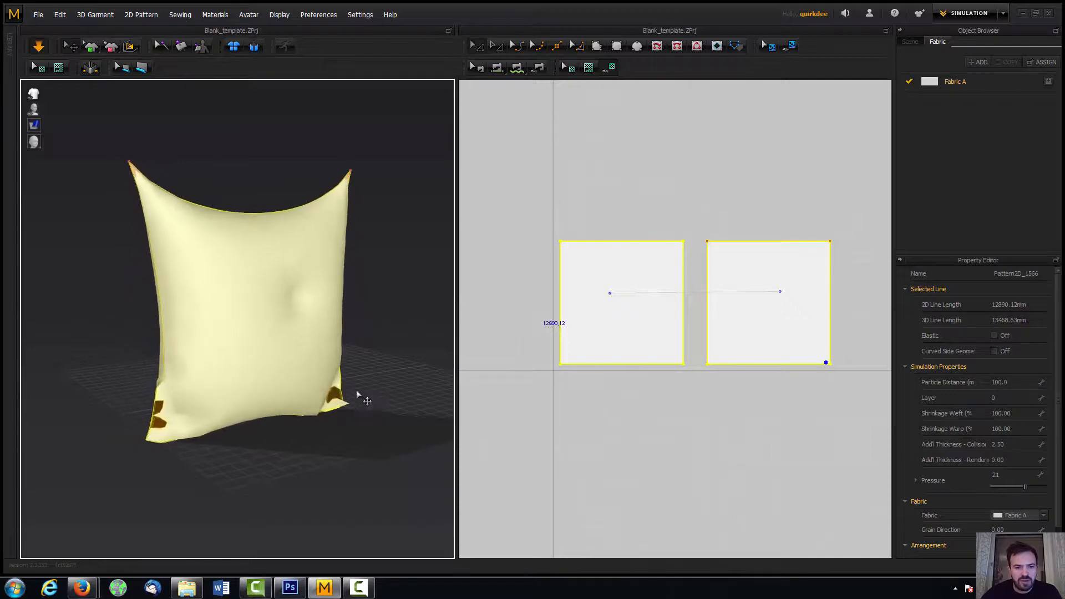
{"action": "key", "text": "space"}
{"action": "left_click", "coordinate": [256, 48]}
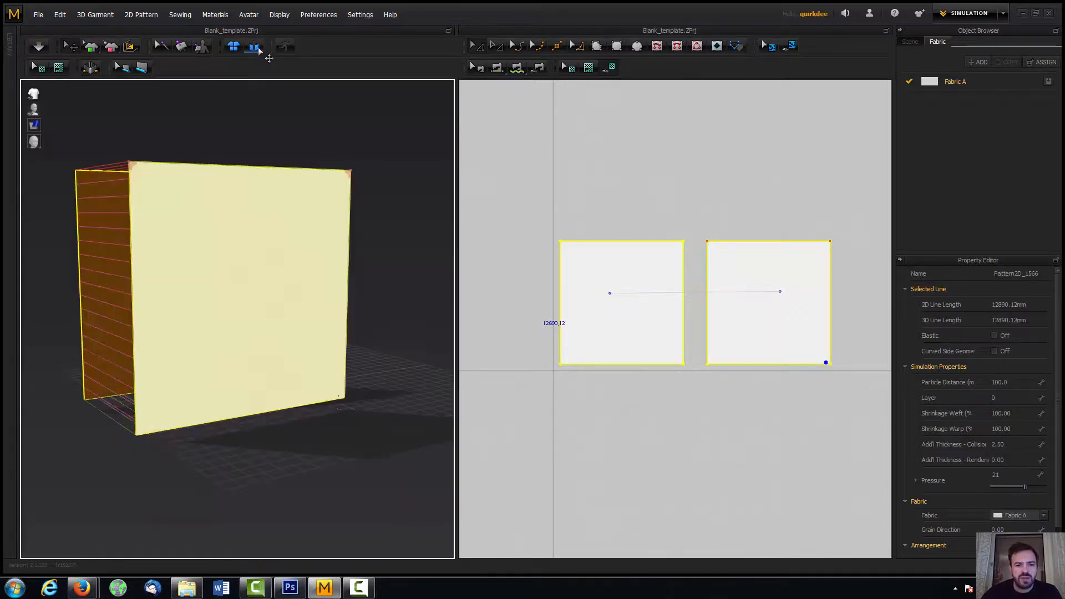
{"action": "key", "text": "space"}
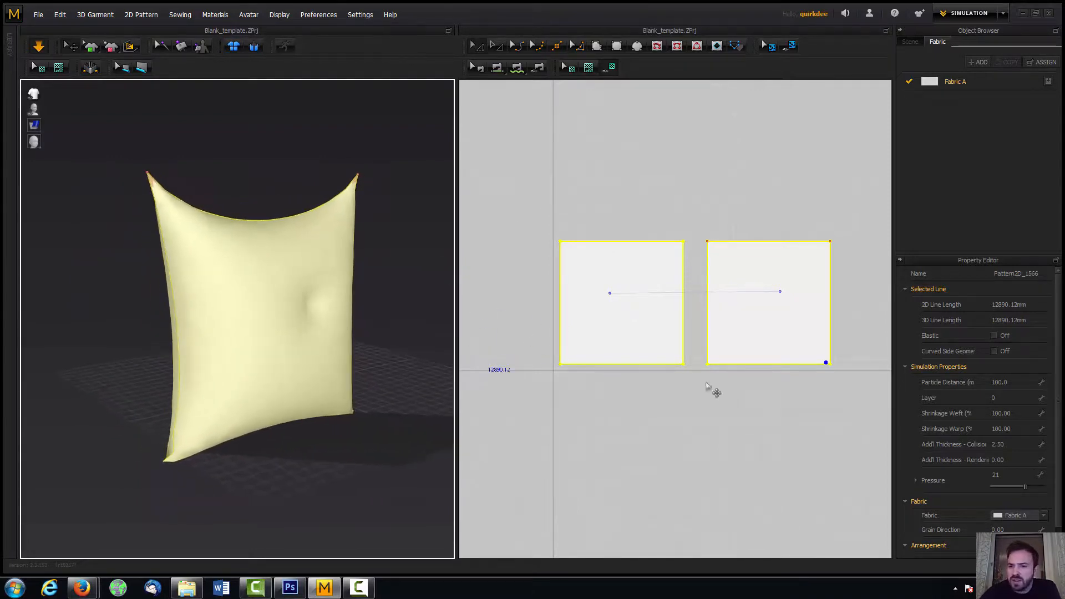
Set the particle distance of both pillow patterns to 300 and inspect the pillow with its mesh displayed.
{"action": "double_click", "coordinate": [1010, 382]}
{"action": "key", "text": "Return"}
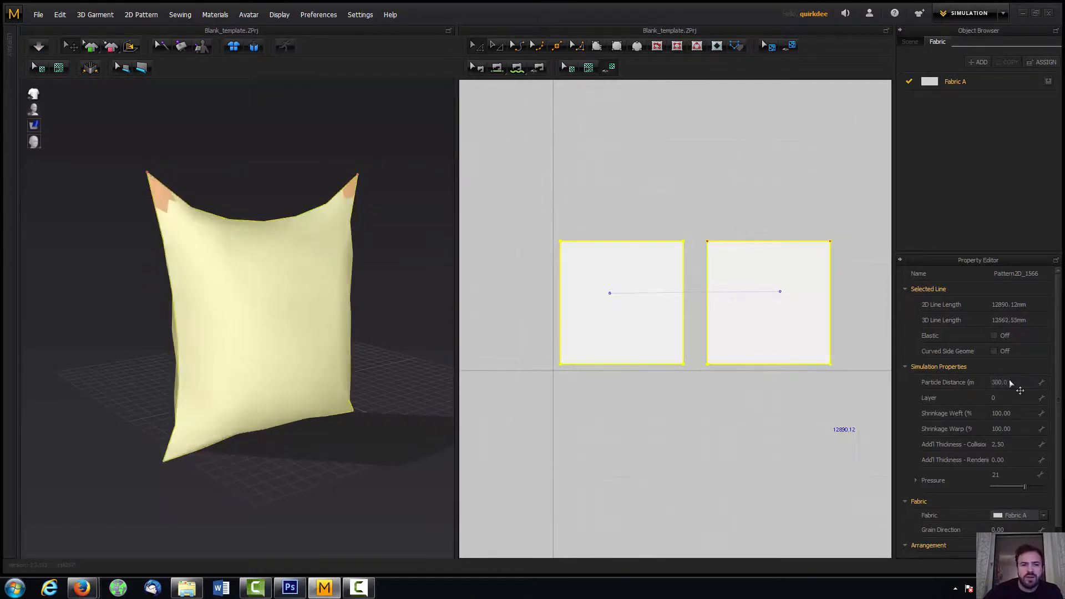
{"action": "left_click", "coordinate": [92, 48]}
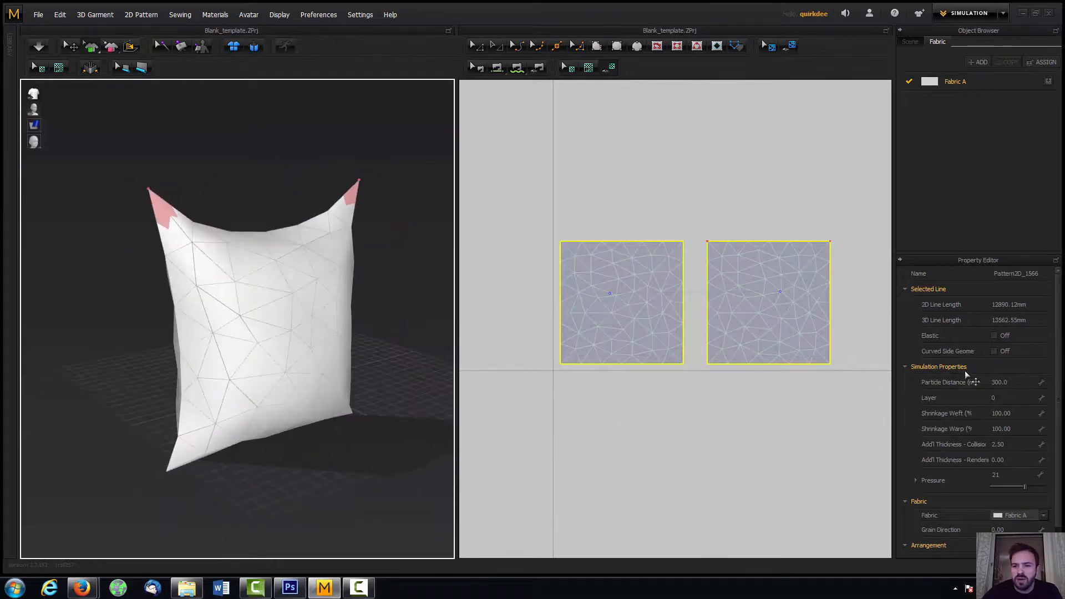
{"action": "double_click", "coordinate": [1014, 382]}
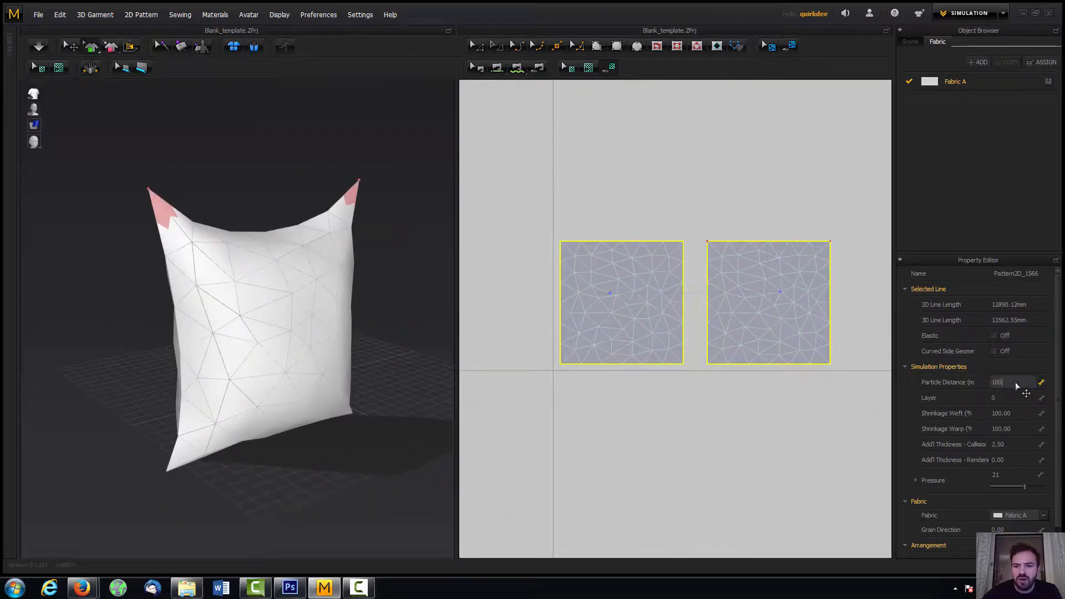
{"action": "key", "text": "Return"}
{"action": "right_click_drag", "start_coordinate": [291, 348], "coordinate": [302, 194]}
{"action": "right_click_drag", "start_coordinate": [355, 370], "coordinate": [441, 376]}
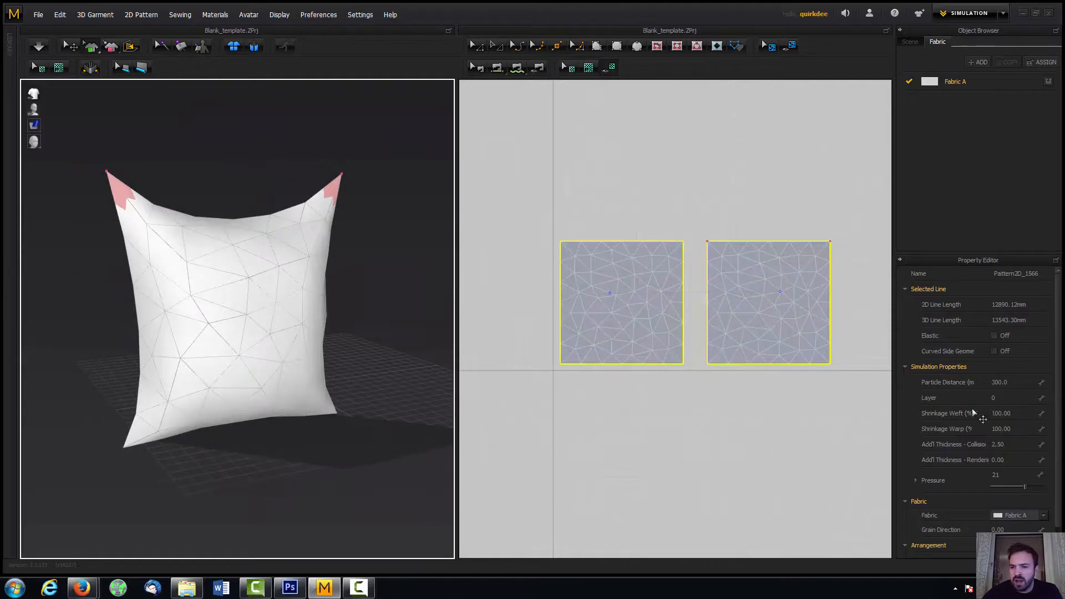
Change the mesh type of both patterns to Quad and inspect the simulated pillow's mesh in 3D.
{"action": "key", "text": "space"}
{"action": "scroll", "coordinate": [962, 471], "scroll_direction": "down", "scroll_amount": 2}
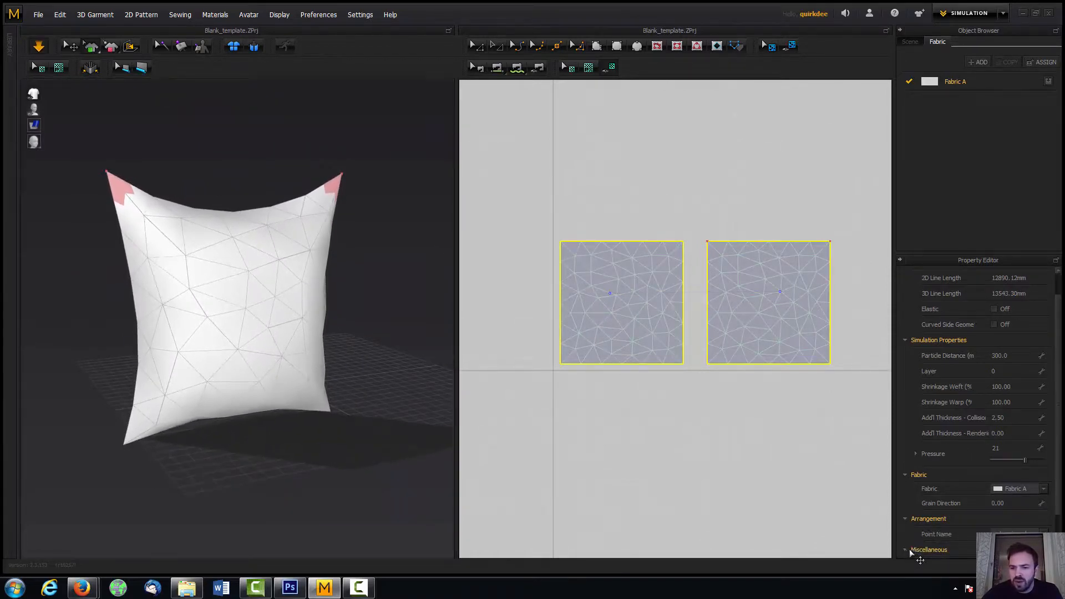
{"action": "scroll", "coordinate": [943, 533], "scroll_direction": "down", "scroll_amount": 3}
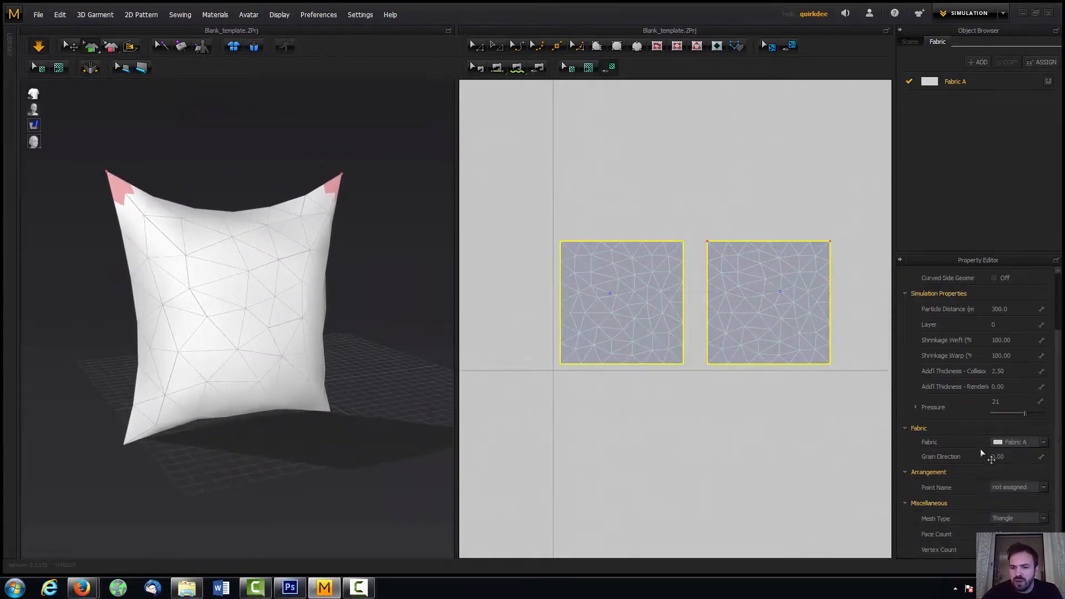
{"action": "left_click", "coordinate": [1020, 529]}
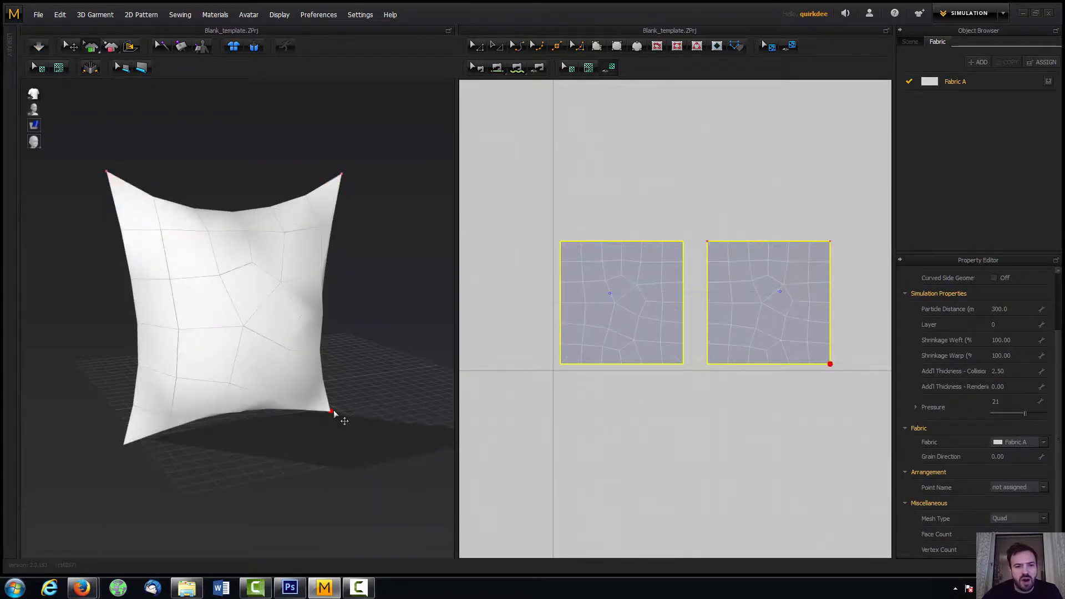
{"action": "right_click_drag", "start_coordinate": [338, 418], "coordinate": [266, 294]}
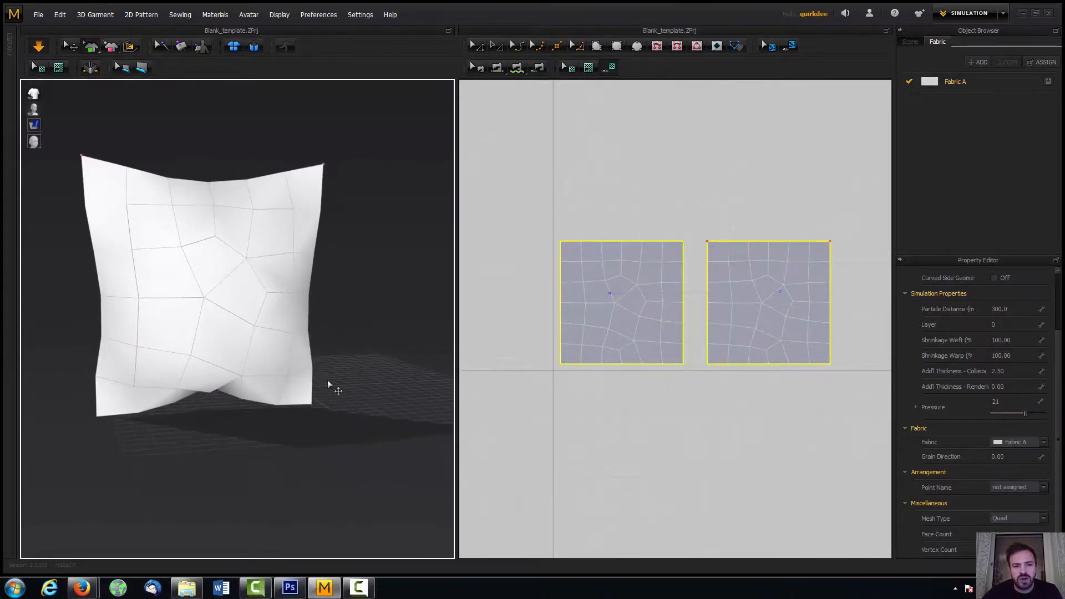
{"action": "mouse_move", "coordinate": [331, 385]}
{"action": "right_mouse_down"}
{"action": "mouse_move", "coordinate": [352, 388]}
{"action": "mouse_move", "coordinate": [344, 370]}
{"action": "mouse_move", "coordinate": [333, 389]}
{"action": "right_mouse_up"}
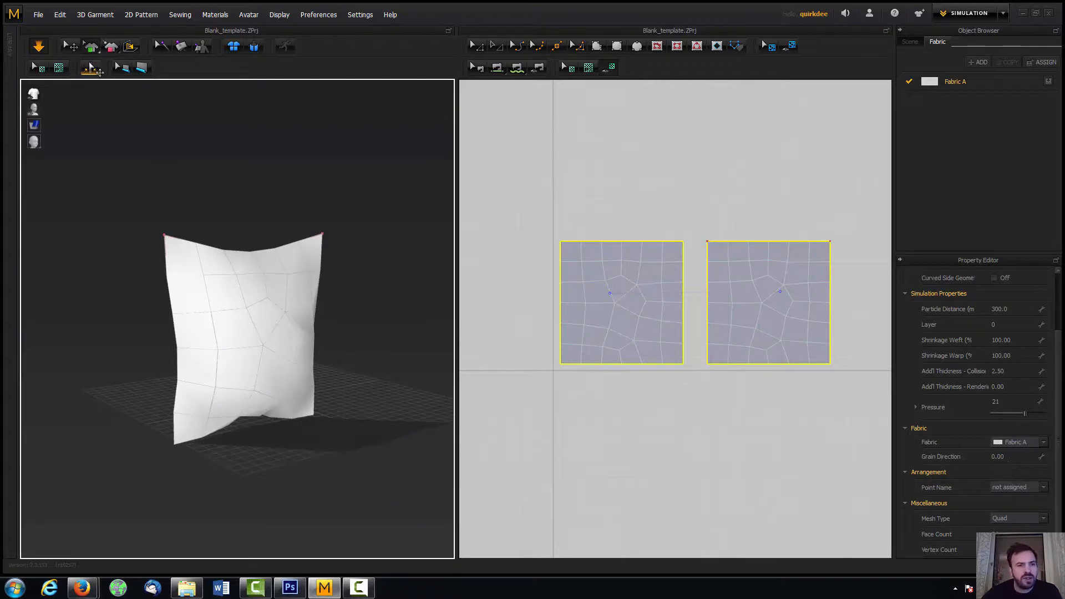
Set the fold strength of the seam joining the patterns' top edges to 28 and its fold angle to 214.
{"action": "left_click", "coordinate": [70, 46]}
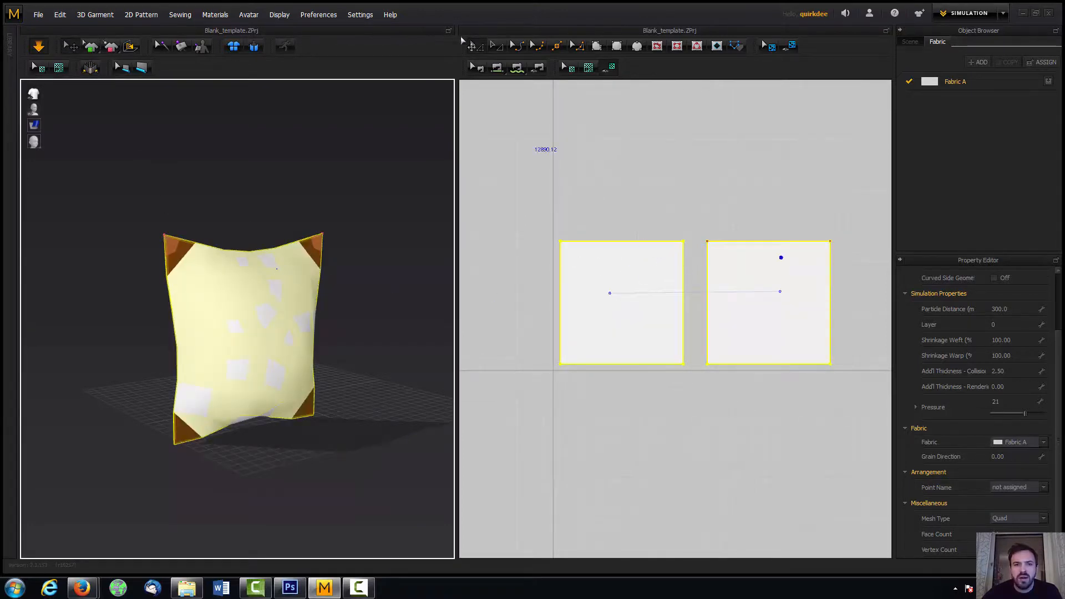
{"action": "left_click", "coordinate": [658, 242]}
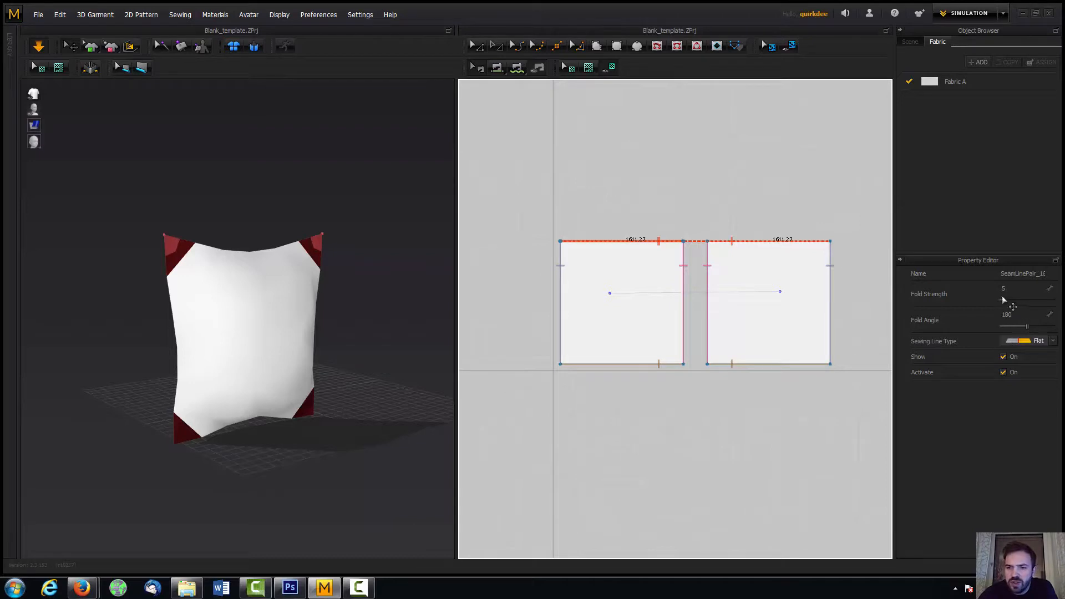
{"action": "left_click_drag", "start_coordinate": [1005, 300], "coordinate": [1024, 300]}
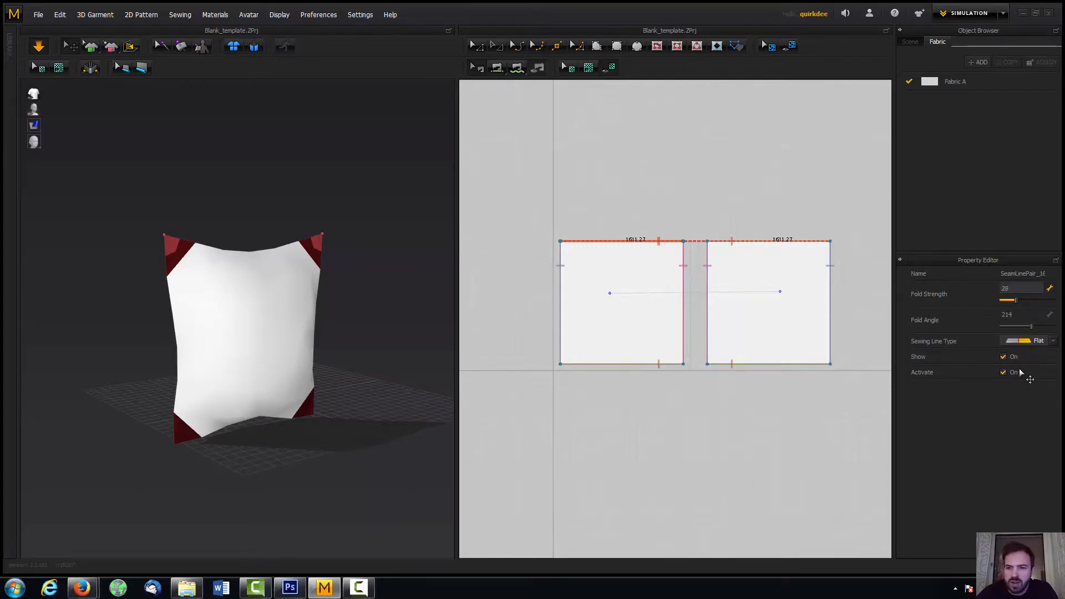
Change the top seam's sewing line type to Turned and simulate the pillow to check the seam.
{"action": "left_click", "coordinate": [1053, 342]}
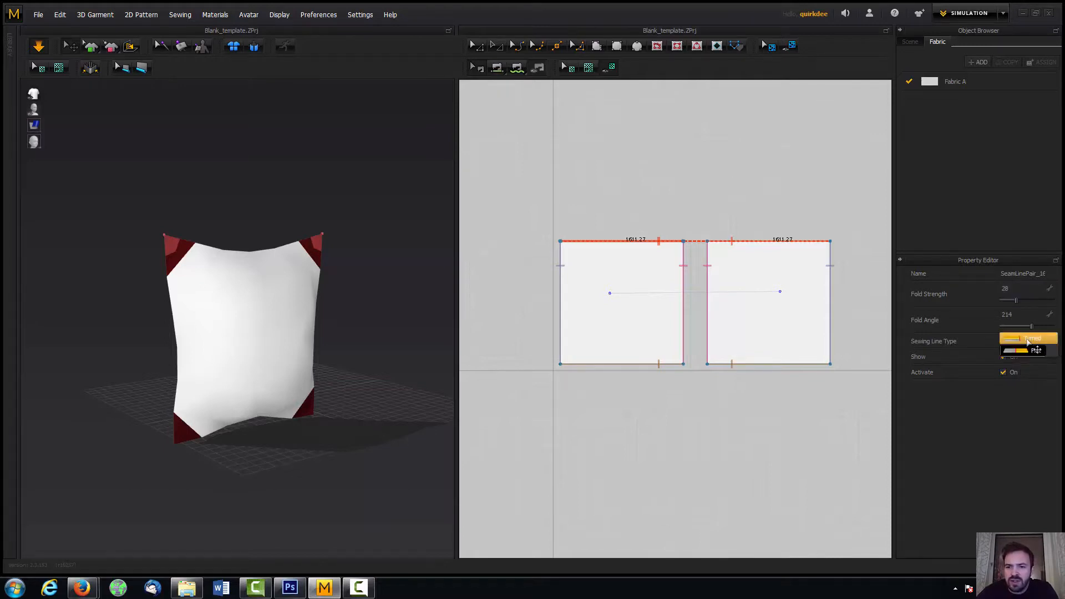
{"action": "left_click", "coordinate": [1028, 339]}
{"action": "key", "text": "space"}
{"action": "key", "text": "space"}
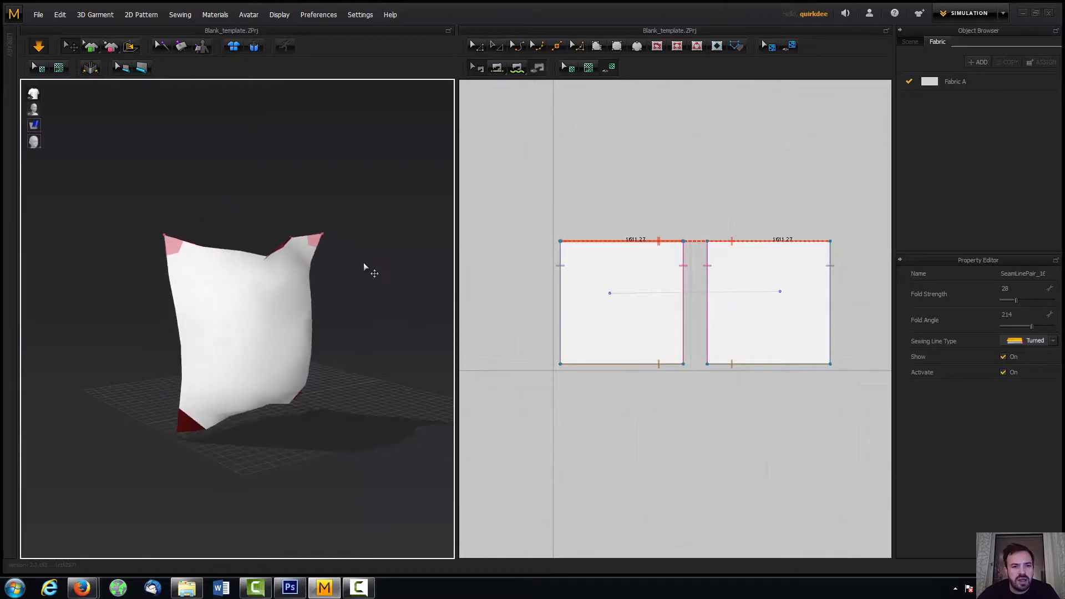
{"action": "right_click_drag", "start_coordinate": [354, 284], "coordinate": [340, 301]}
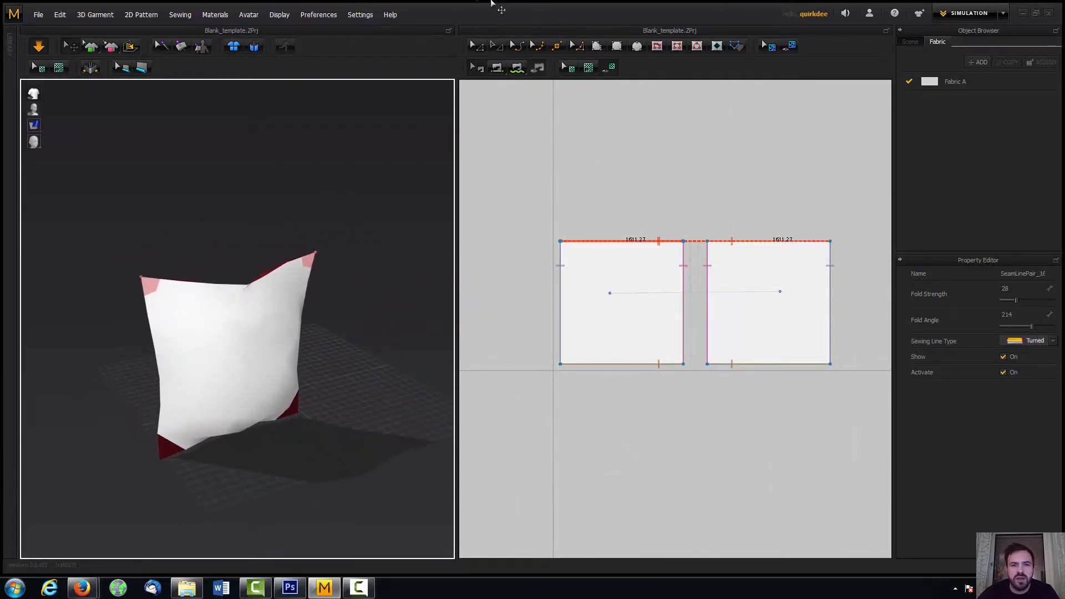
Select both pillow patterns, set their particle distance to 100 and resume the simulation.
{"action": "left_click", "coordinate": [618, 340]}
{"action": "left_click", "coordinate": [747, 340], "text": "shift"}
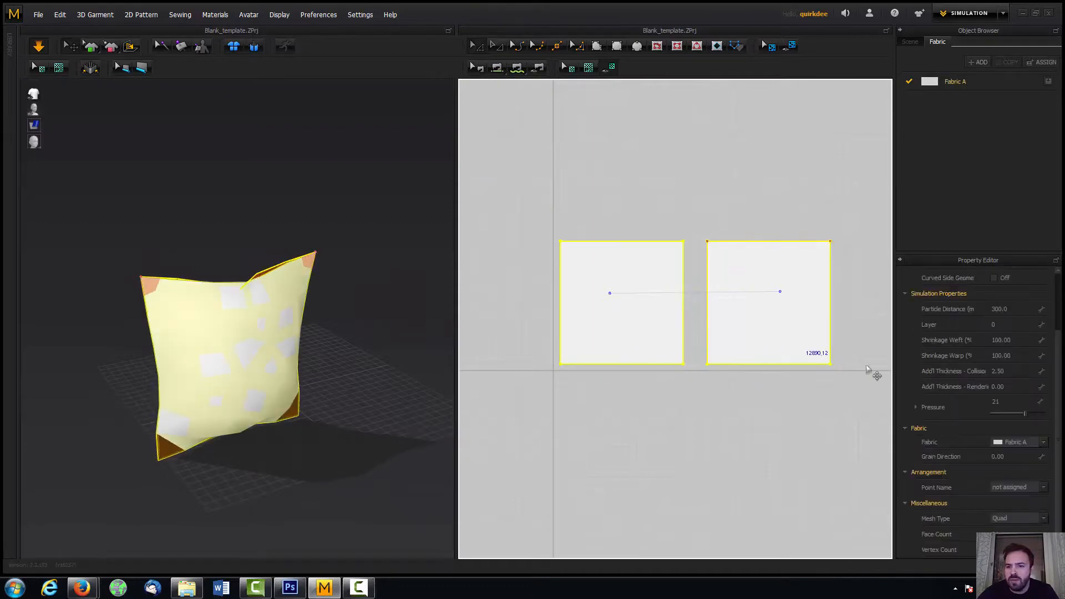
{"action": "left_click", "coordinate": [1016, 313]}
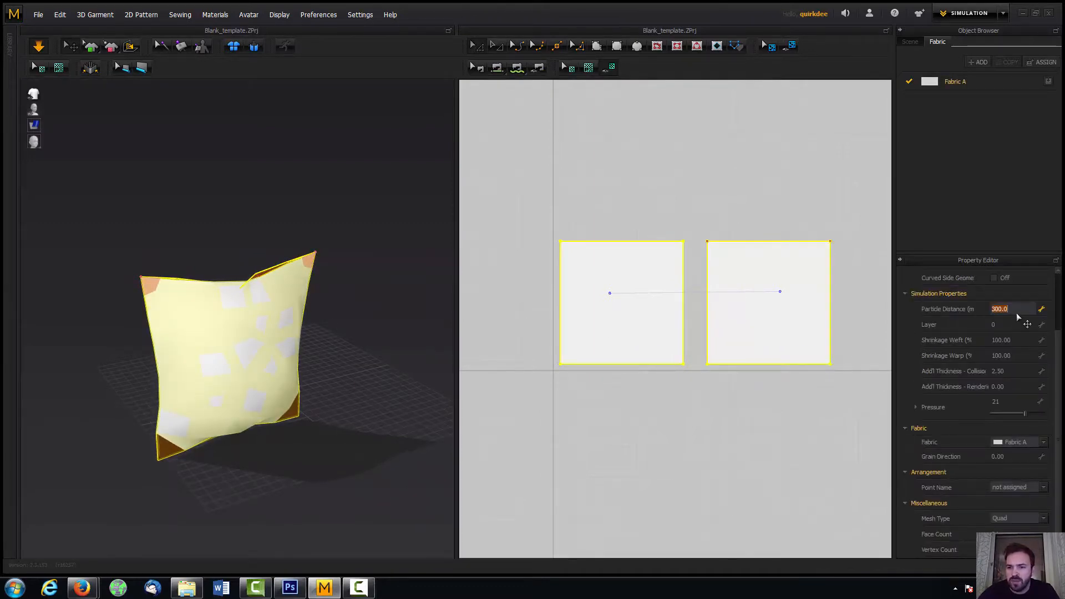
{"action": "key", "text": "Return"}
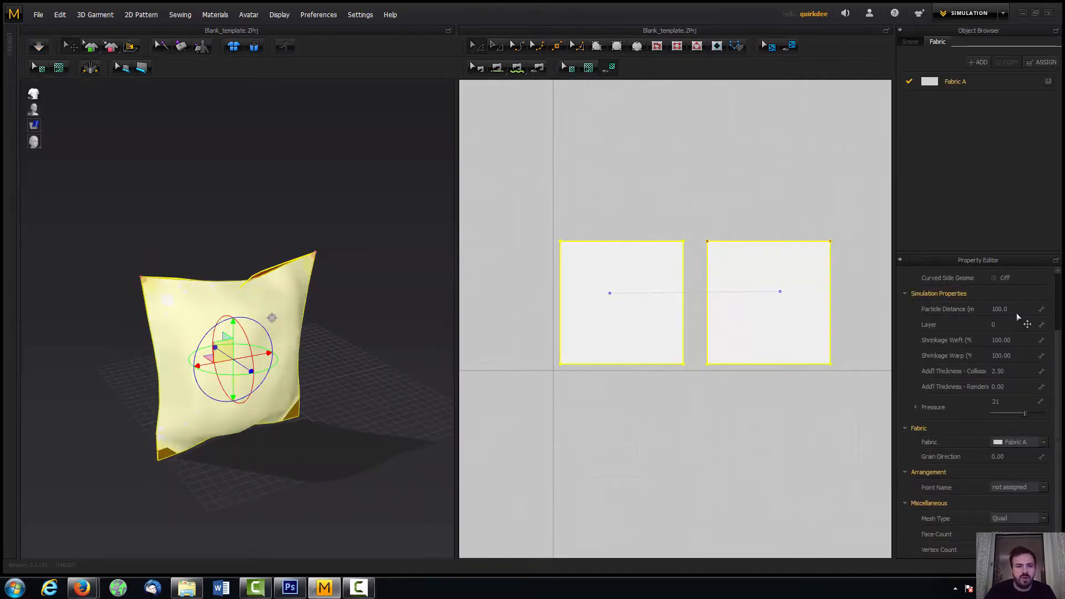
{"action": "key", "text": "space"}
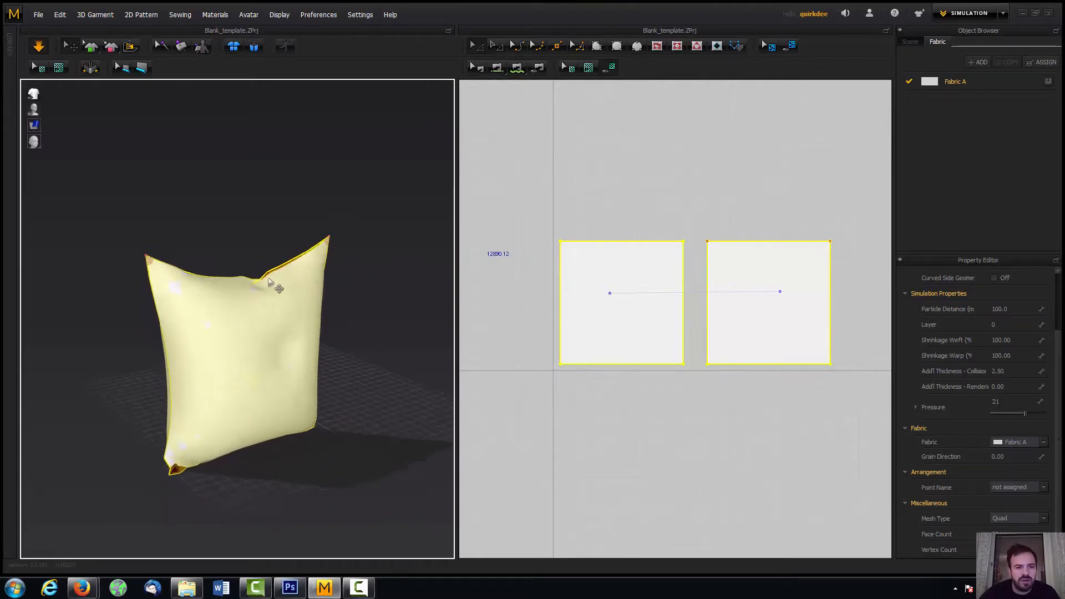
Pull out the pinched middle of the pillow's top seam and inspect the seam up close.
{"action": "scroll", "coordinate": [277, 280], "scroll_direction": "up", "scroll_amount": 5}
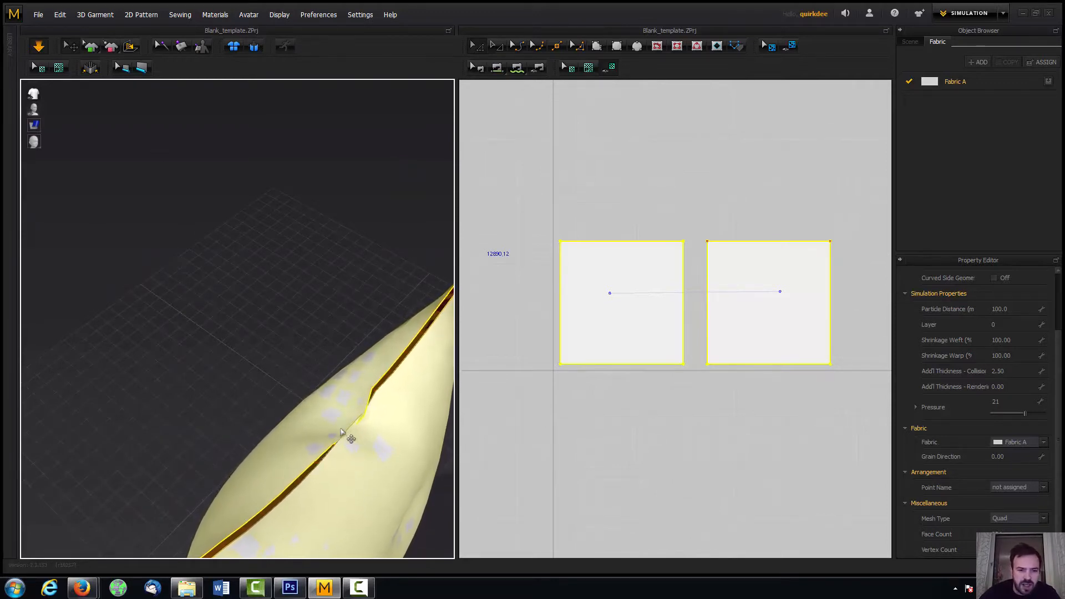
{"action": "mouse_move", "coordinate": [352, 435]}
{"action": "left_mouse_down"}
{"action": "mouse_move", "coordinate": [264, 333]}
{"action": "mouse_move", "coordinate": [290, 374]}
{"action": "mouse_move", "coordinate": [393, 453]}
{"action": "mouse_move", "coordinate": [340, 431]}
{"action": "mouse_move", "coordinate": [325, 407]}
{"action": "mouse_move", "coordinate": [390, 462]}
{"action": "mouse_move", "coordinate": [355, 439]}
{"action": "left_mouse_up"}
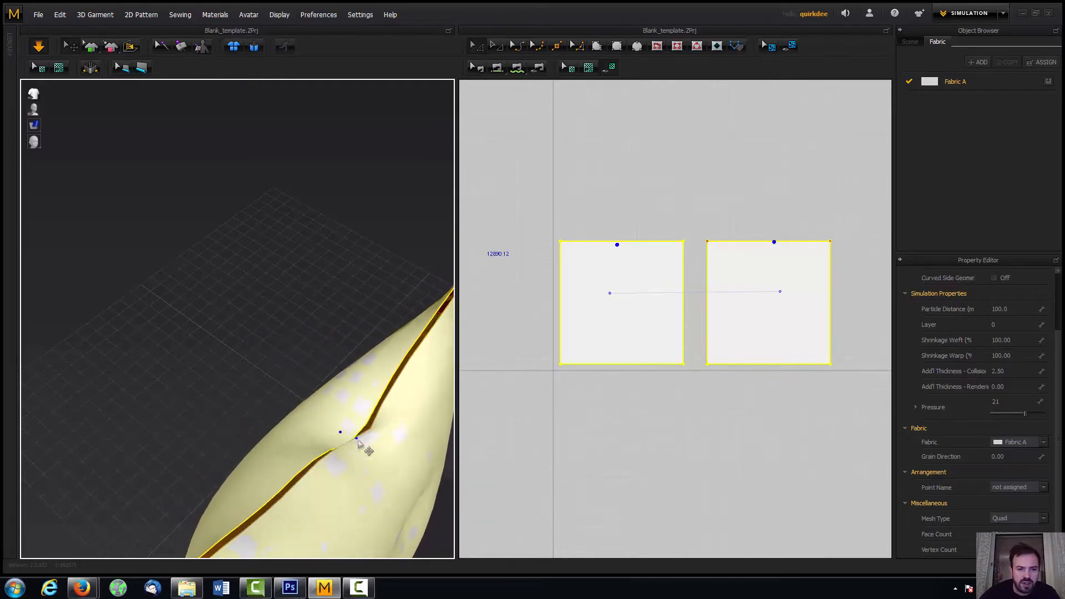
{"action": "right_click_drag", "start_coordinate": [345, 405], "coordinate": [318, 214]}
{"action": "scroll", "coordinate": [318, 214], "scroll_direction": "up", "scroll_amount": 3}
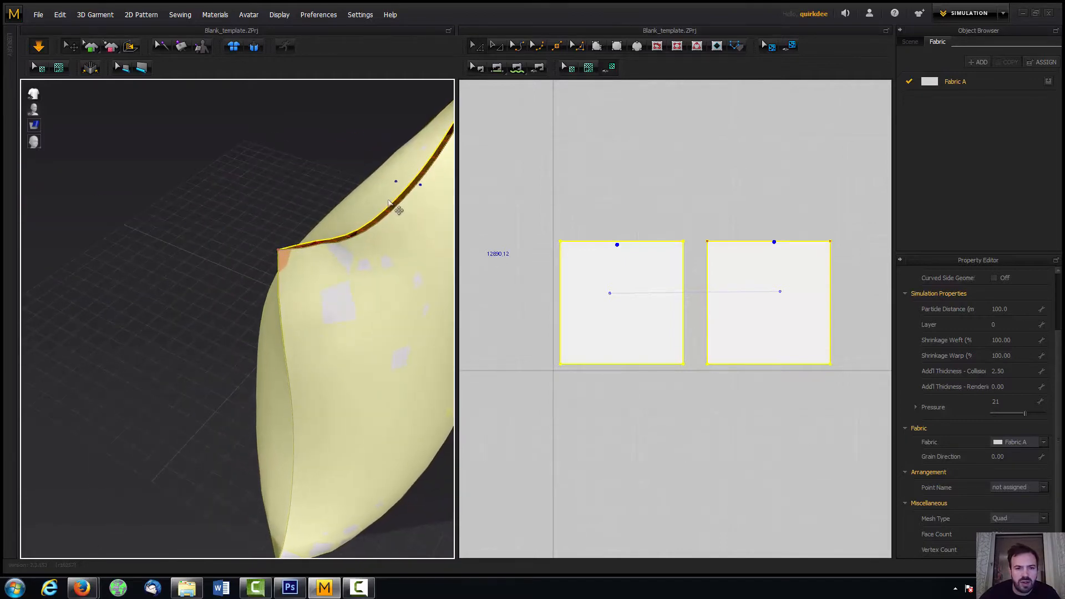
{"action": "scroll", "coordinate": [328, 219], "scroll_direction": "up", "scroll_amount": 5}
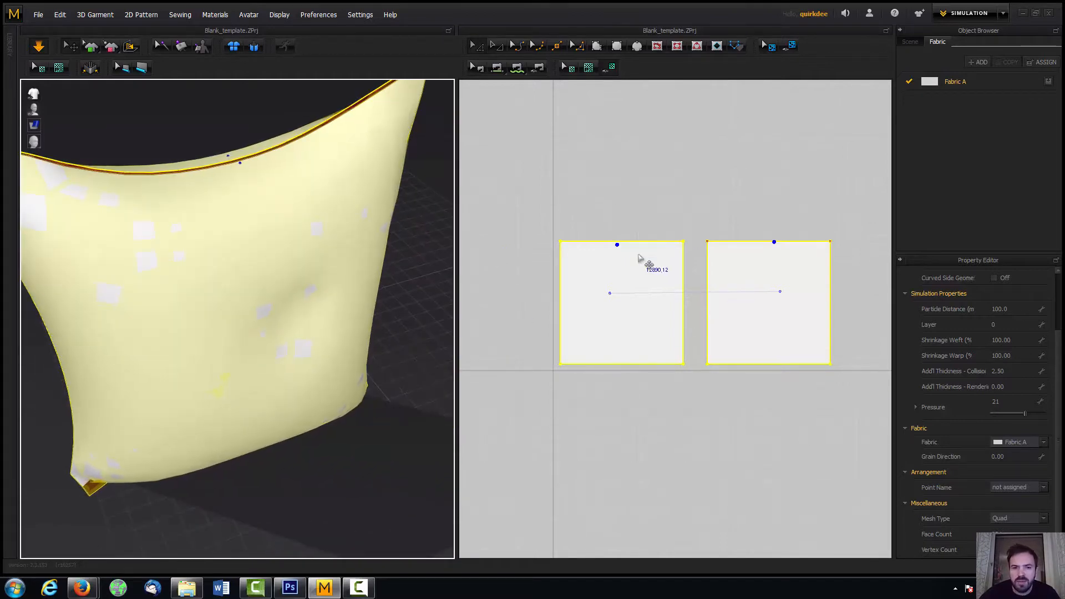
Set the sewing line type of all the pillow's seams to Turned and run the simulation.
{"action": "left_click", "coordinate": [514, 100]}
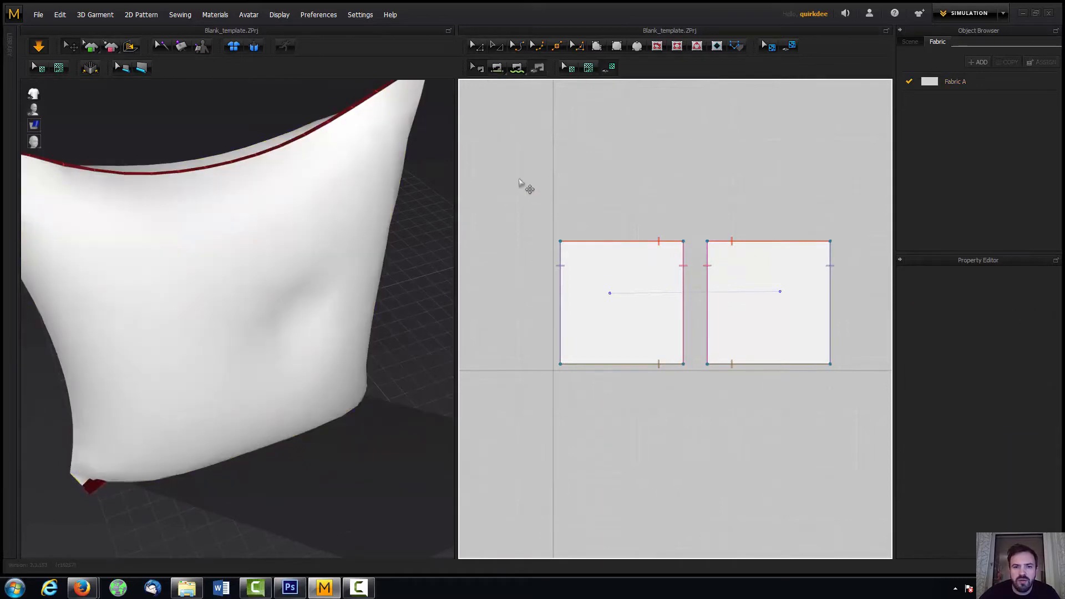
{"action": "left_click_drag", "start_coordinate": [504, 106], "coordinate": [847, 415]}
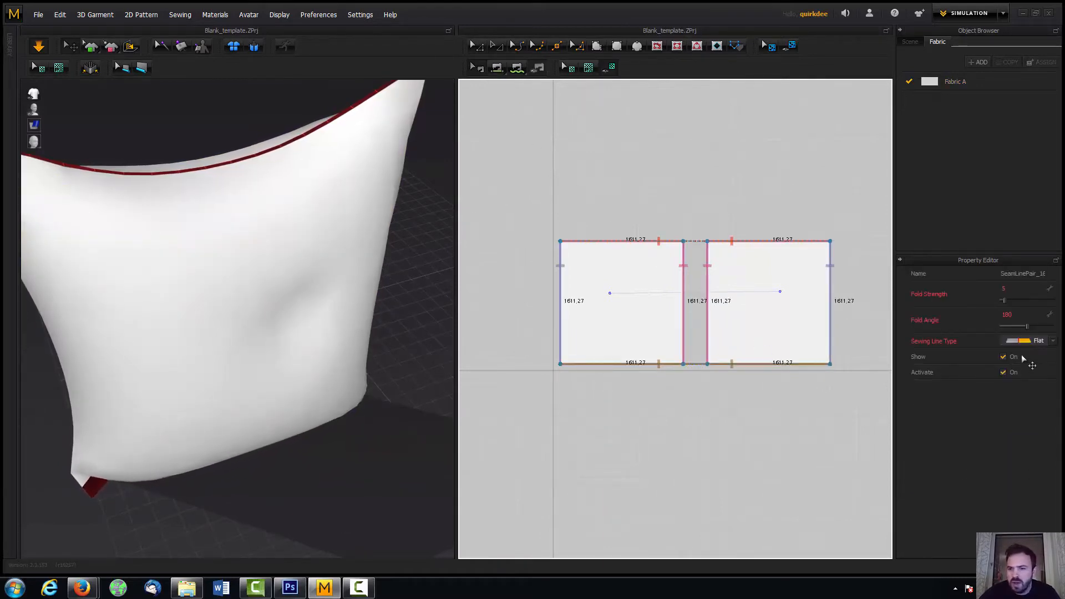
{"action": "left_click", "coordinate": [1030, 342]}
{"action": "left_click", "coordinate": [1030, 331]}
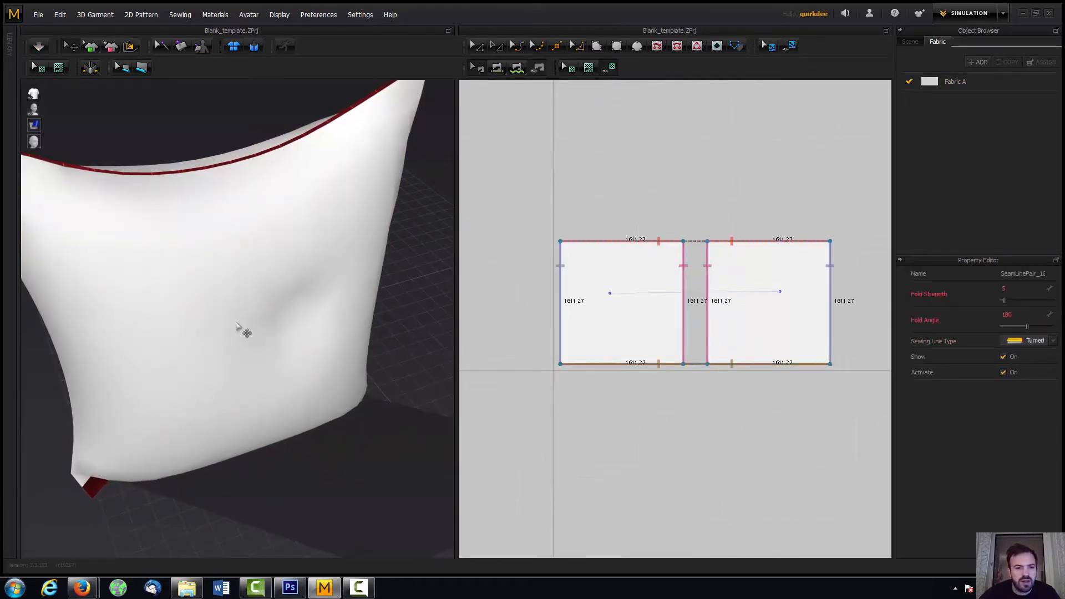
{"action": "right_click_drag", "start_coordinate": [244, 330], "coordinate": [411, 239]}
{"action": "key", "text": "space"}
Inspect the pillow's turned seams from several angles and pull its lower corner outward during simulation.
{"action": "scroll", "coordinate": [352, 312], "scroll_direction": "down", "scroll_amount": 3}
{"action": "middle_click_drag", "start_coordinate": [410, 238], "coordinate": [403, 283]}
{"action": "scroll", "coordinate": [416, 345], "scroll_direction": "up", "scroll_amount": 2}
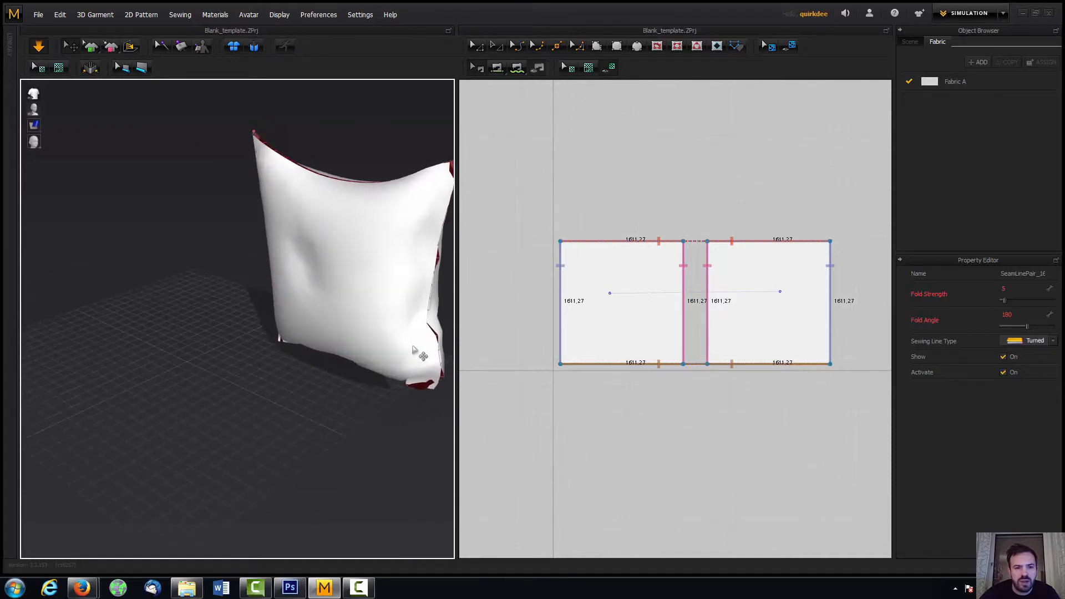
{"action": "scroll", "coordinate": [416, 345], "scroll_direction": "down", "scroll_amount": 4}
{"action": "right_click_drag", "start_coordinate": [407, 361], "coordinate": [372, 228]}
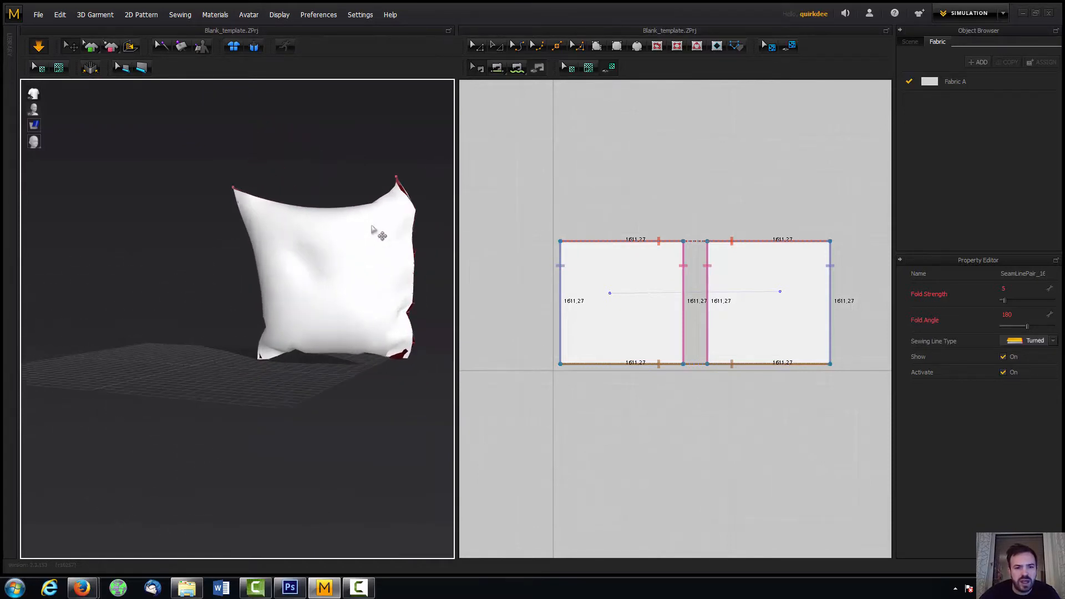
{"action": "left_click", "coordinate": [417, 365]}
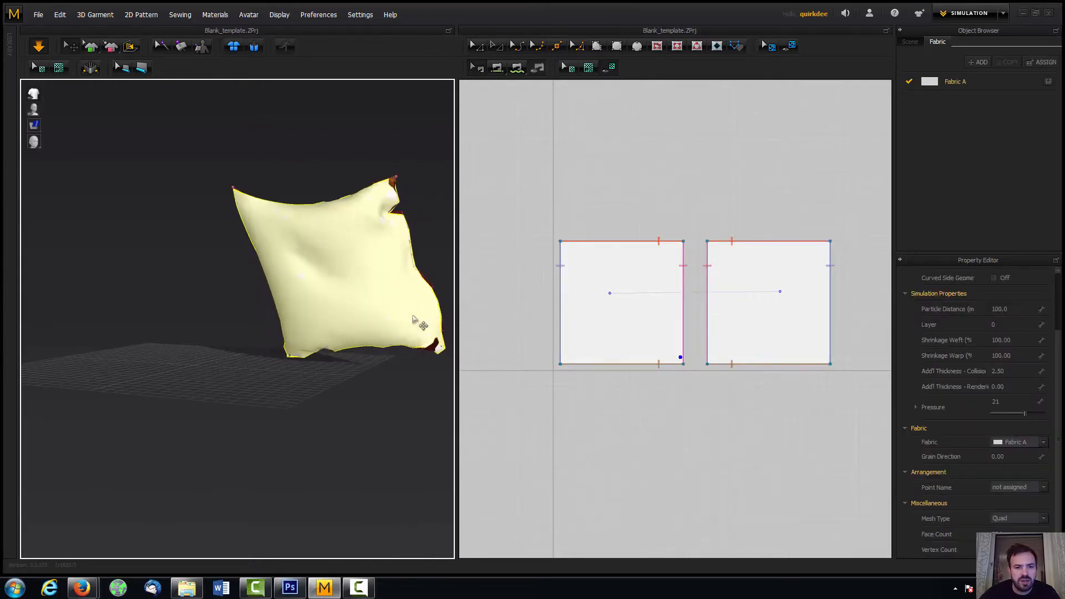
Reset the 3D arrangement of the crumpled pillow patterns and run the simulation again.
{"action": "right_click_drag", "start_coordinate": [436, 334], "coordinate": [312, 146]}
{"action": "key", "text": "space"}
{"action": "left_click", "coordinate": [241, 52]}
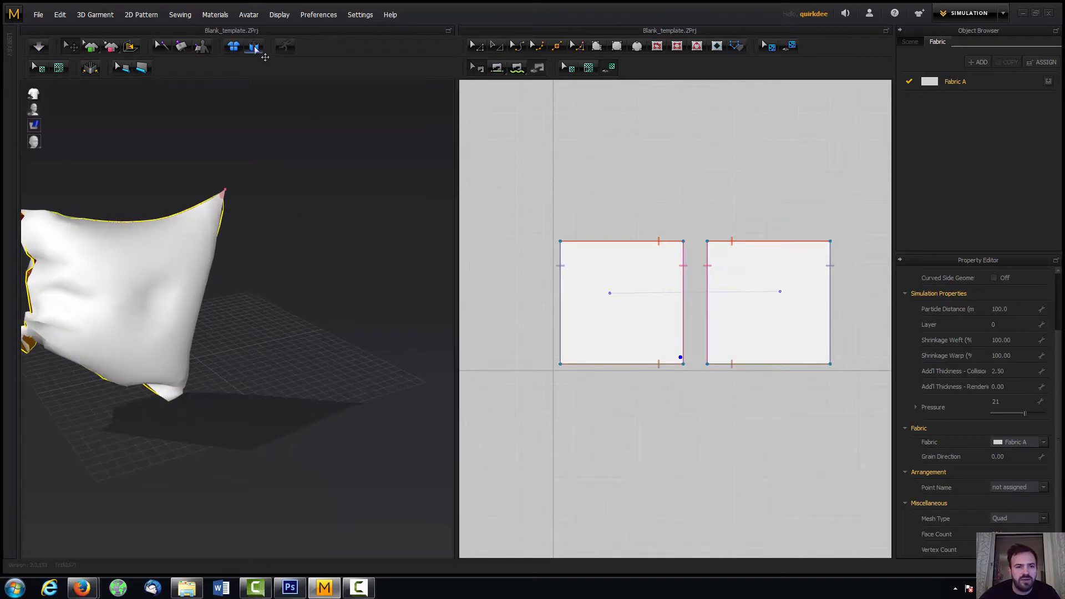
{"action": "key", "text": "space"}
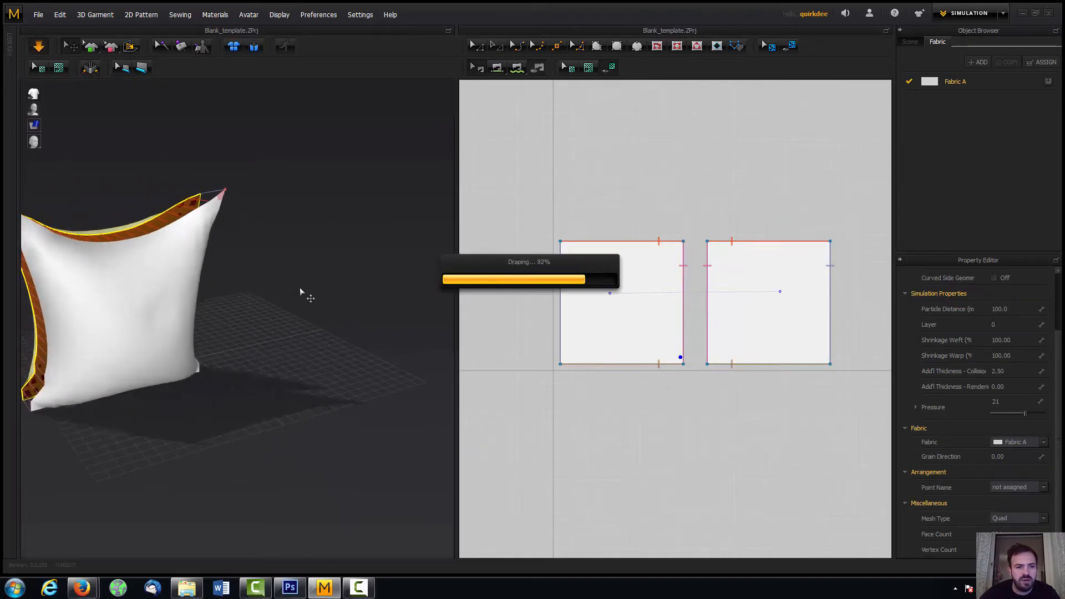
Inspect the re-simulated pillow's surface, side seam and lower corner from several angles and distances.
{"action": "right_click_drag", "start_coordinate": [322, 290], "coordinate": [381, 215]}
{"action": "scroll", "coordinate": [330, 307], "scroll_direction": "up", "scroll_amount": 3}
{"action": "scroll", "coordinate": [328, 301], "scroll_direction": "down", "scroll_amount": 5}
{"action": "scroll", "coordinate": [354, 395], "scroll_direction": "down", "scroll_amount": 3}
{"action": "scroll", "coordinate": [355, 395], "scroll_direction": "up", "scroll_amount": 6}
{"action": "scroll", "coordinate": [247, 267], "scroll_direction": "up", "scroll_amount": 5}
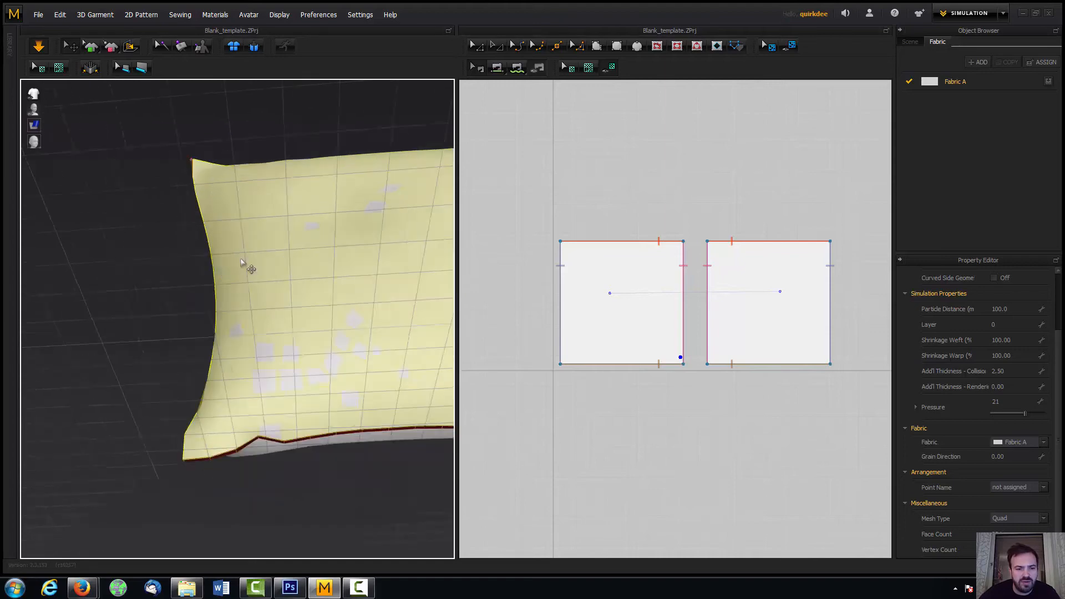
{"action": "right_click_drag", "start_coordinate": [229, 277], "coordinate": [256, 298]}
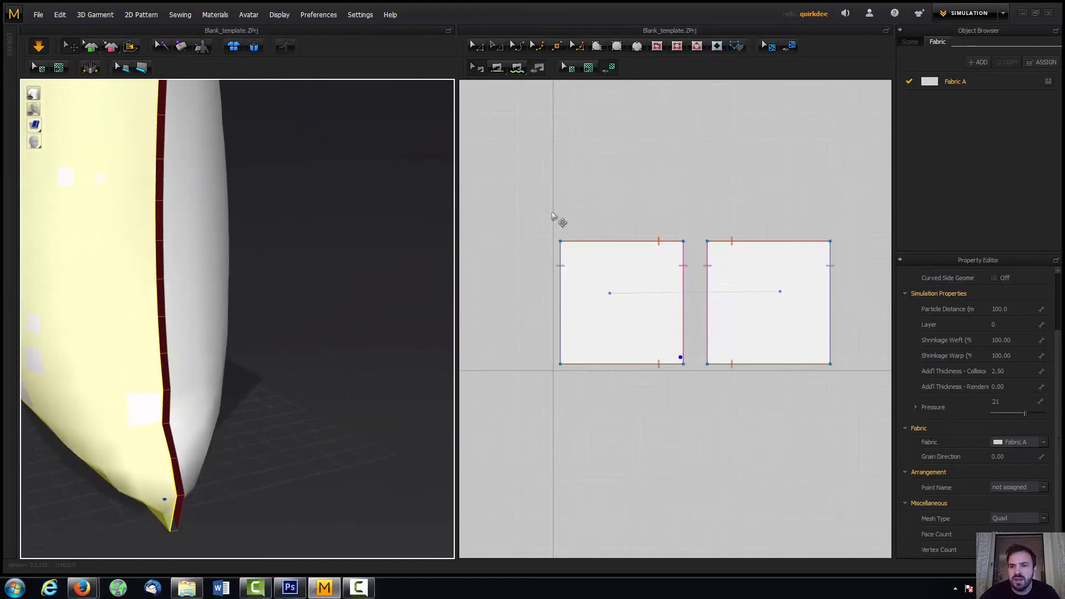
Show Fabric A's physical properties and review the whole pillow from an angle.
{"action": "left_click", "coordinate": [969, 84]}
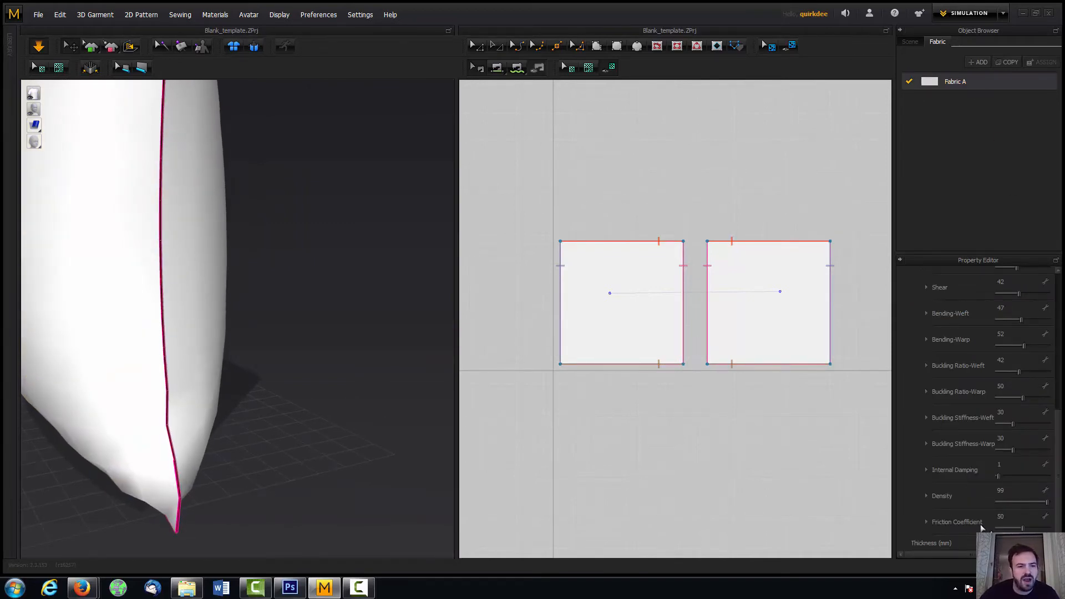
{"action": "right_click_drag", "start_coordinate": [174, 328], "coordinate": [295, 351]}
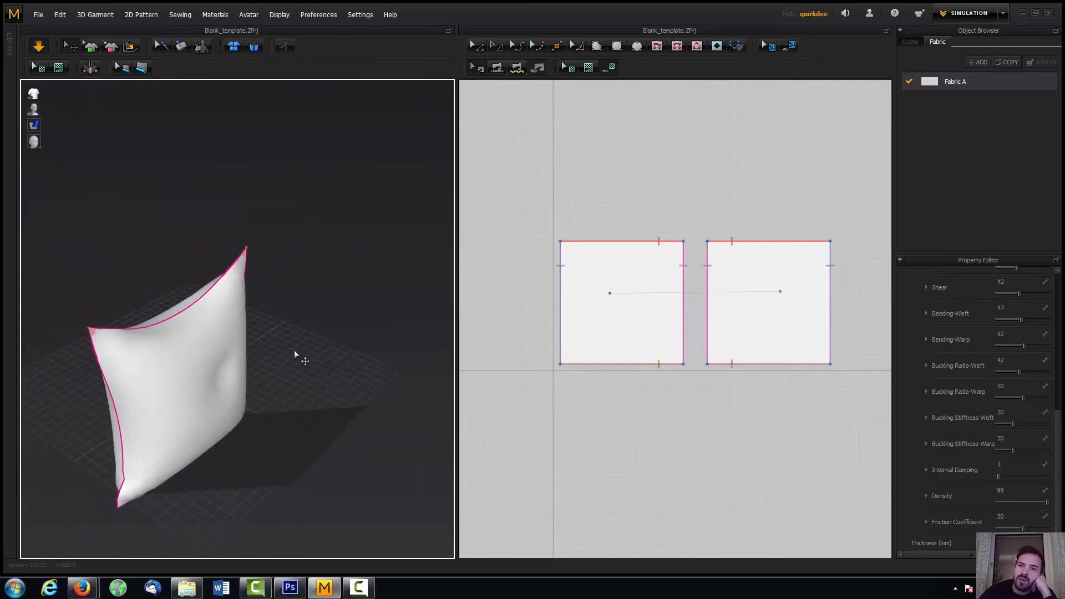